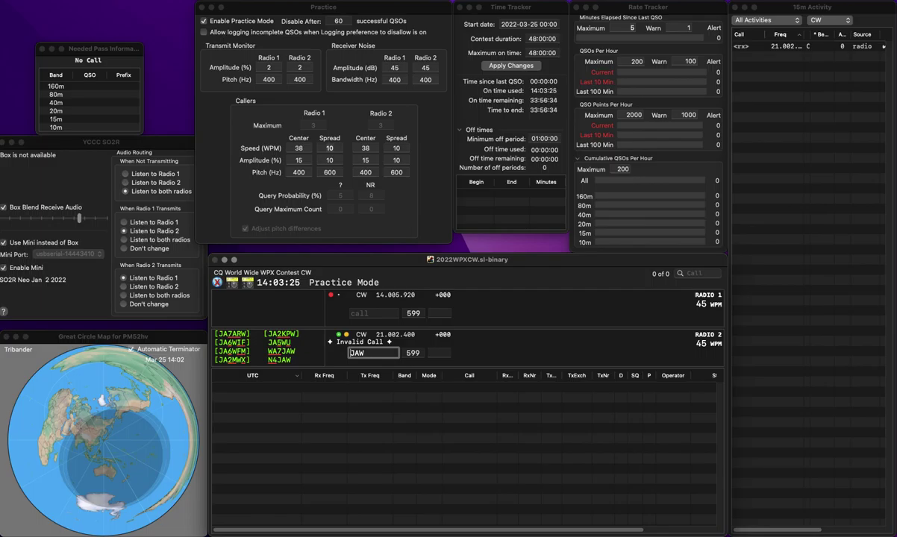
pyautogui.write('N4')
pyautogui.press('Up')
pyautogui.press('Down')
pyautogui.press('Return')
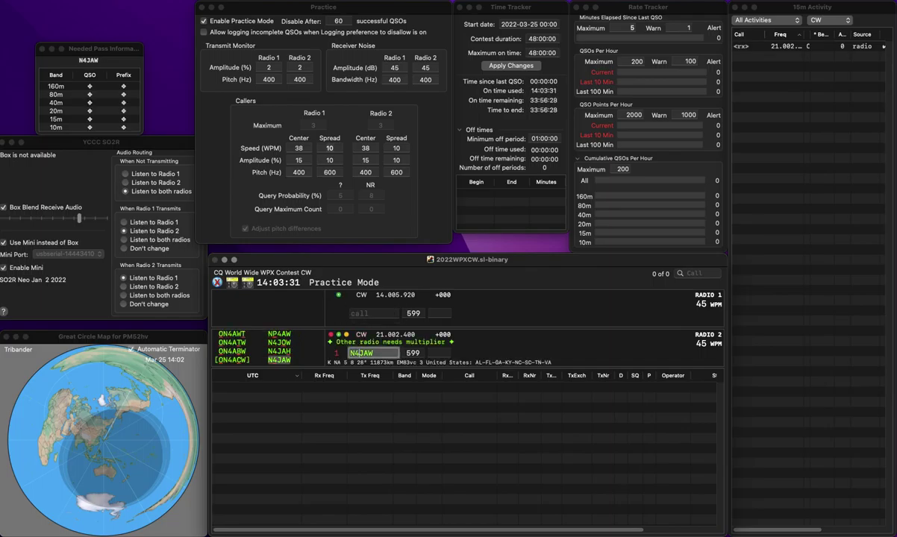
pyautogui.press('space')
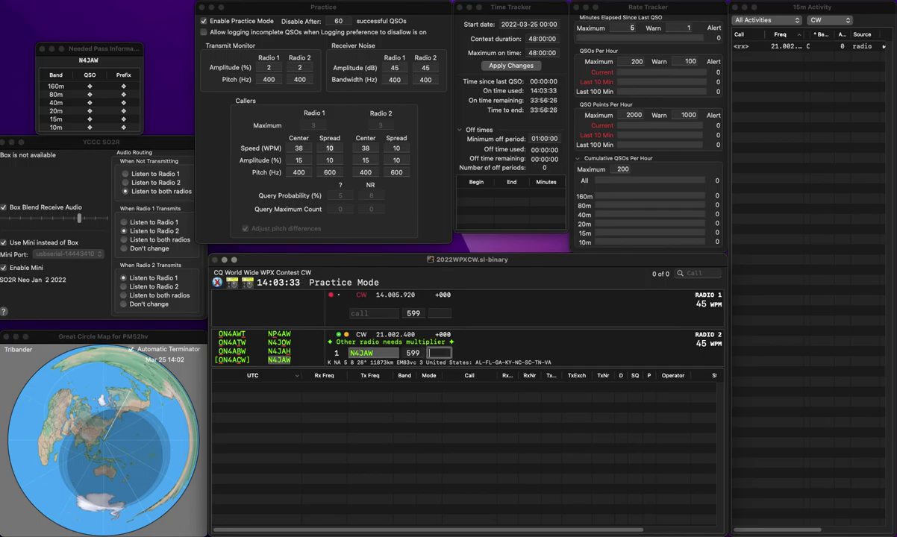
pyautogui.write('104')
pyautogui.press('Return')
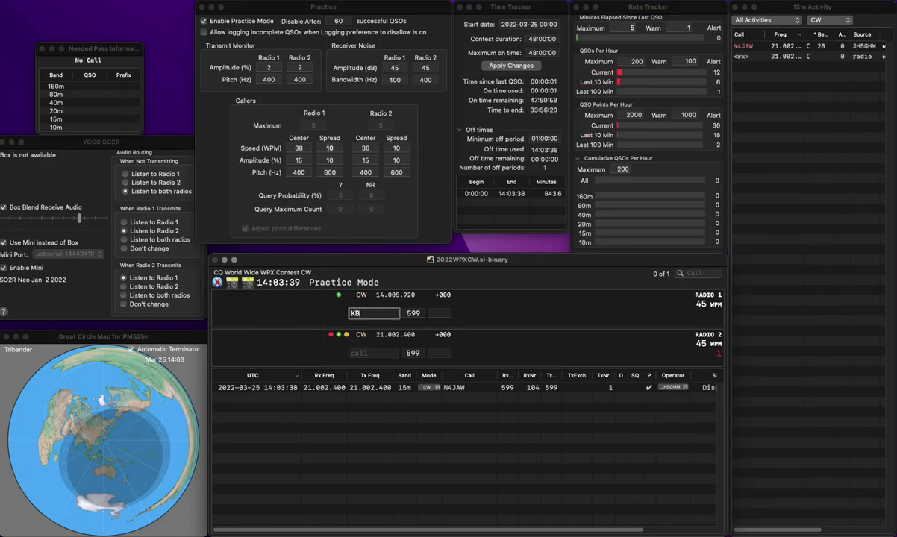
pyautogui.write('KB4OK')
pyautogui.press('Return')
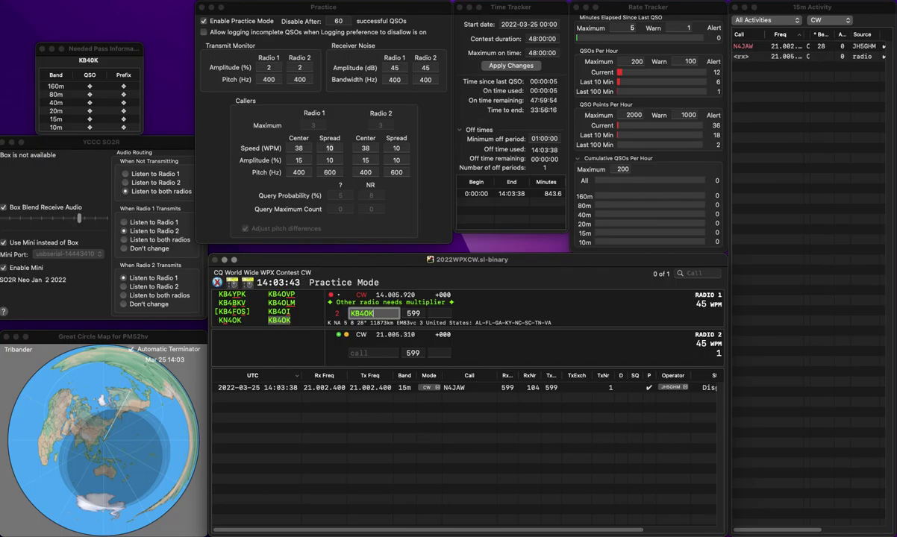
pyautogui.press('space')
pyautogui.write('71')
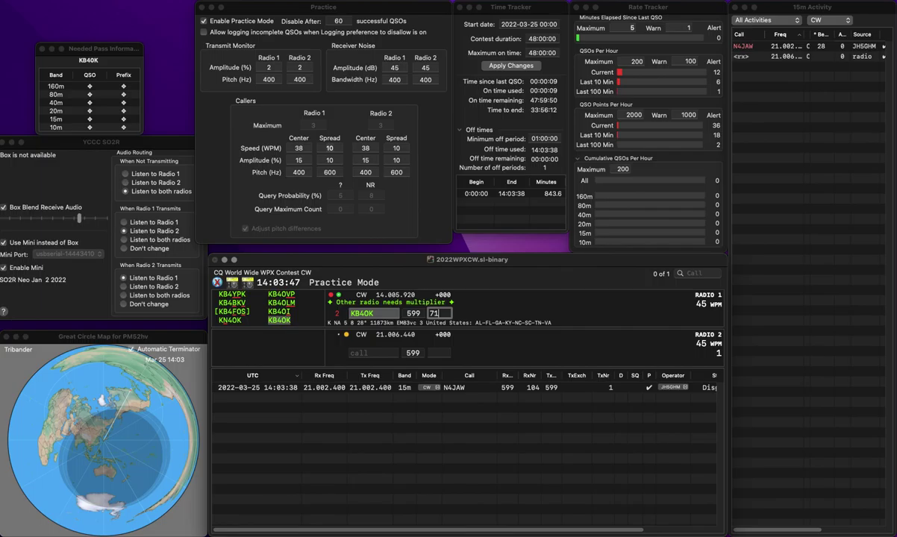
pyautogui.write('9')
pyautogui.press('Return')
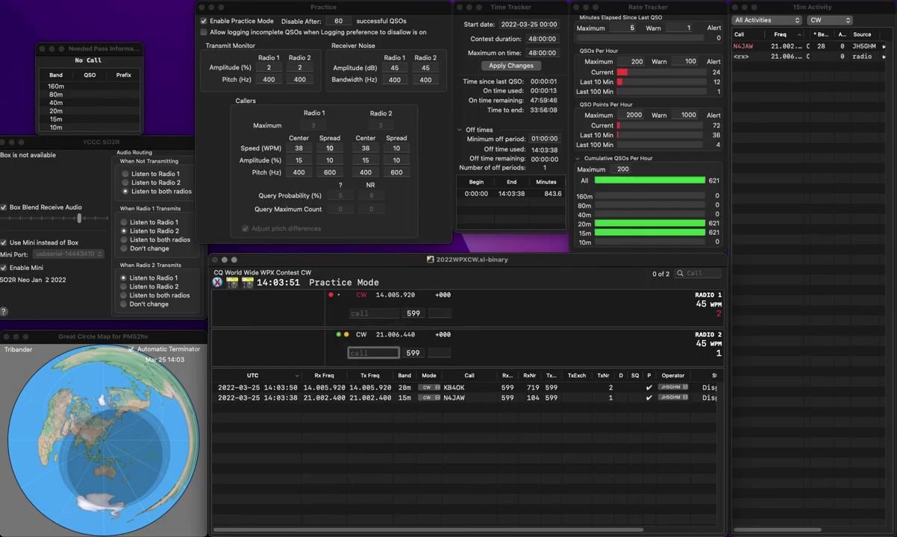
# Work F6KLO on Radio 2 and log the contact with received serial number 702.
pyautogui.write('F6KLO')
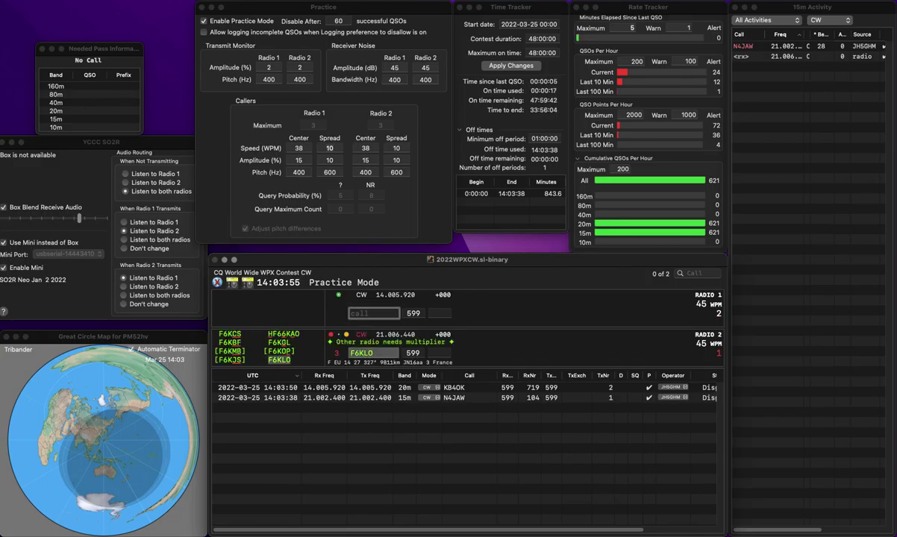
pyautogui.press('Return')
pyautogui.press('space')
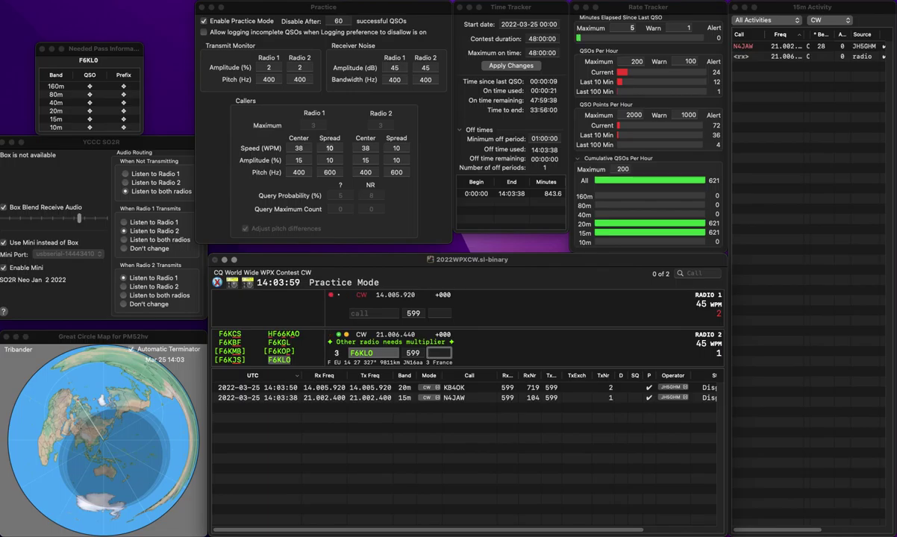
pyautogui.write('702')
pyautogui.press('Return')
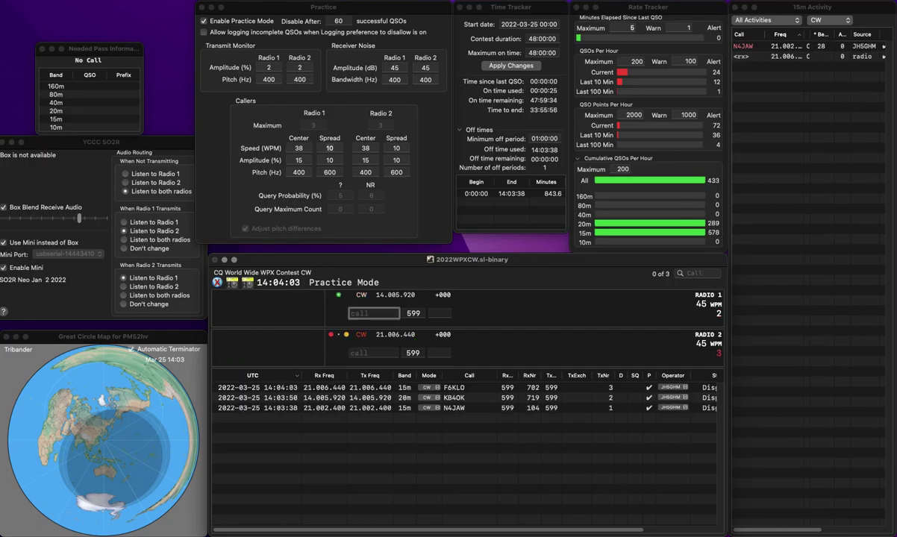
pyautogui.write('O3D')
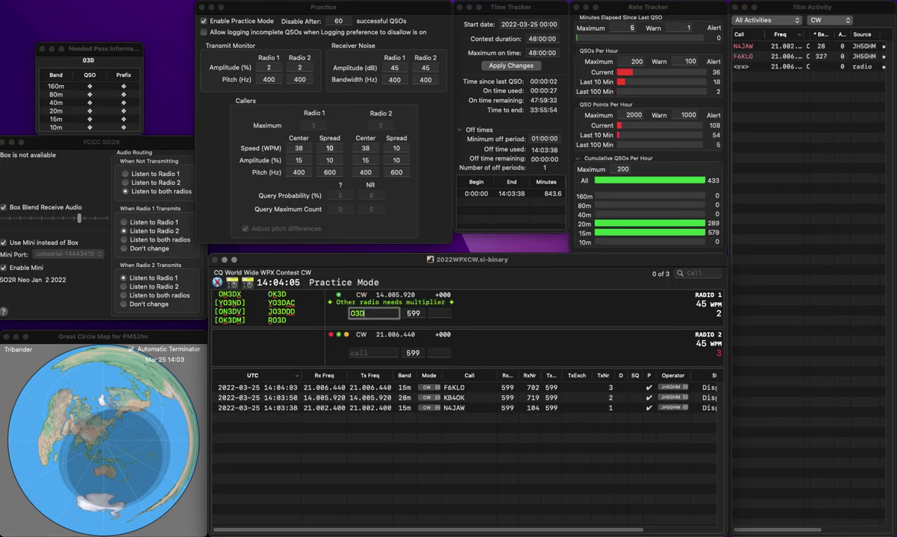
pyautogui.press('Return')
pyautogui.press('BackSpace')
pyautogui.write('BOT')
pyautogui.press('Home')
pyautogui.press('Delete')
pyautogui.write('JR')
pyautogui.press('Return')
# Enter the partial call NNR on Radio 2.
pyautogui.press('Down')
pyautogui.write('MM')
pyautogui.press('BackSpace')
pyautogui.write('NNR')
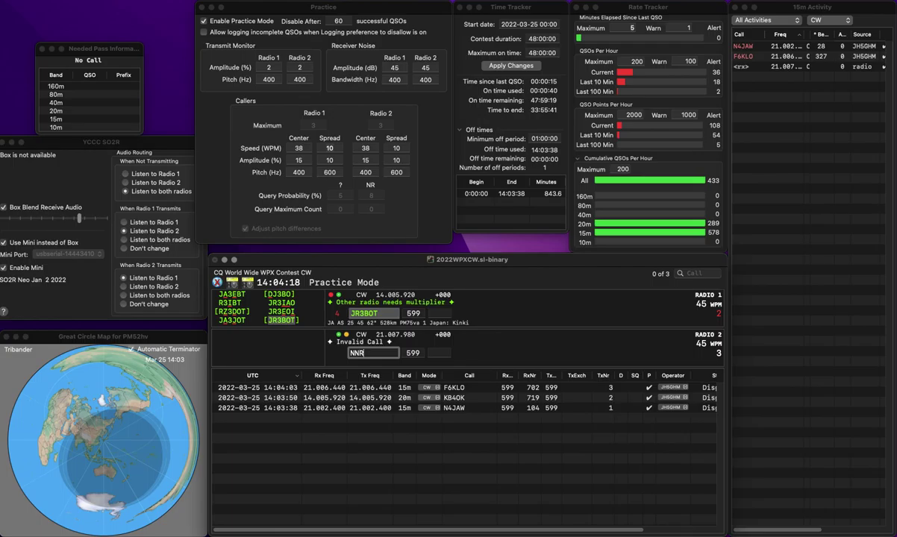
pyautogui.press('Up')
pyautogui.press('Tab')
pyautogui.write('61')
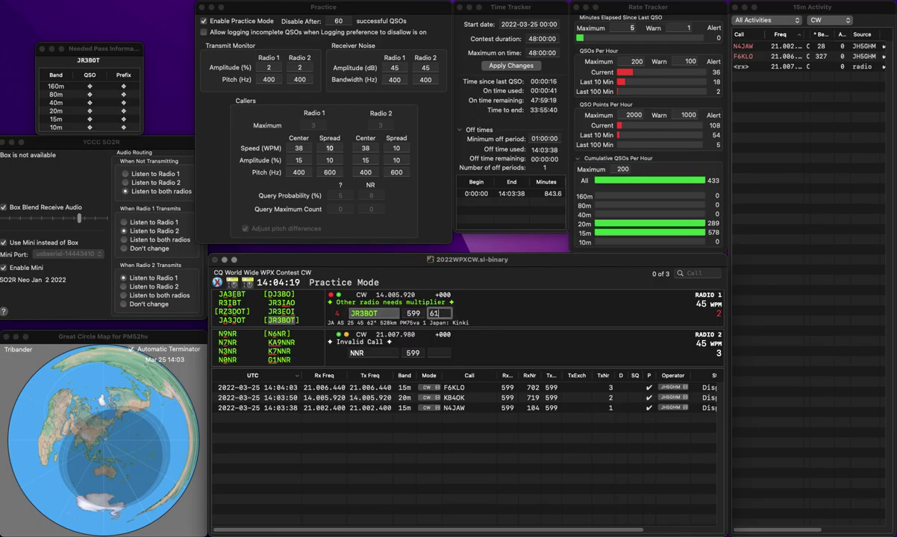
pyautogui.write('0')
pyautogui.press('Return')
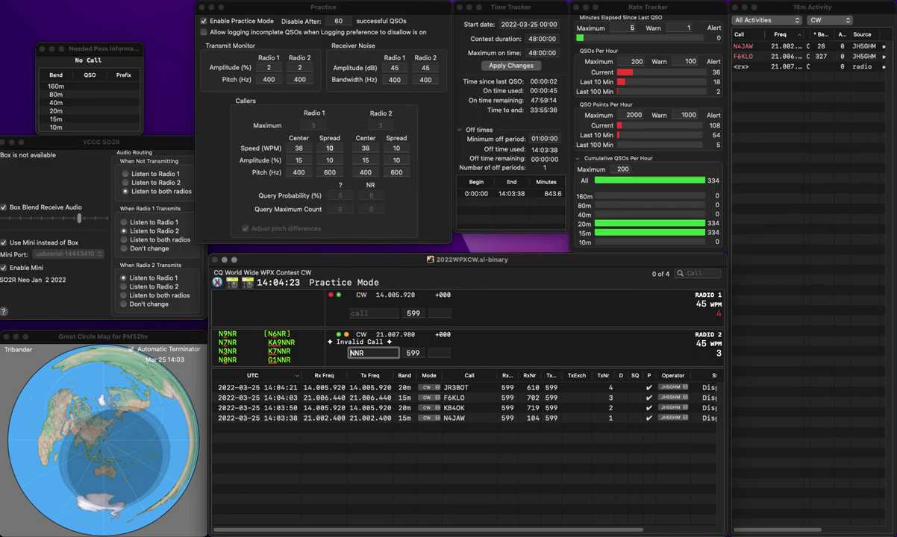
pyautogui.press('Up')
pyautogui.write('EA5KA')
pyautogui.press('Return')
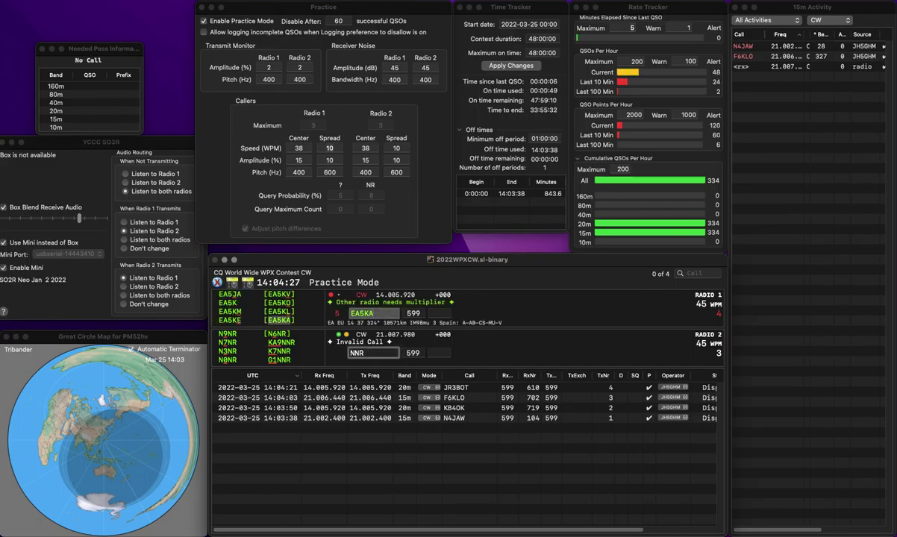
pyautogui.write('N')
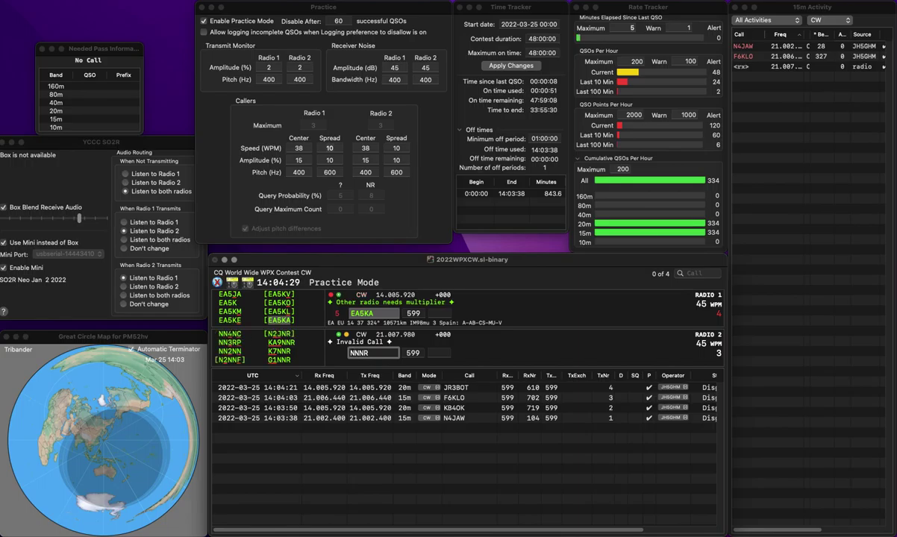
pyautogui.press('Up')
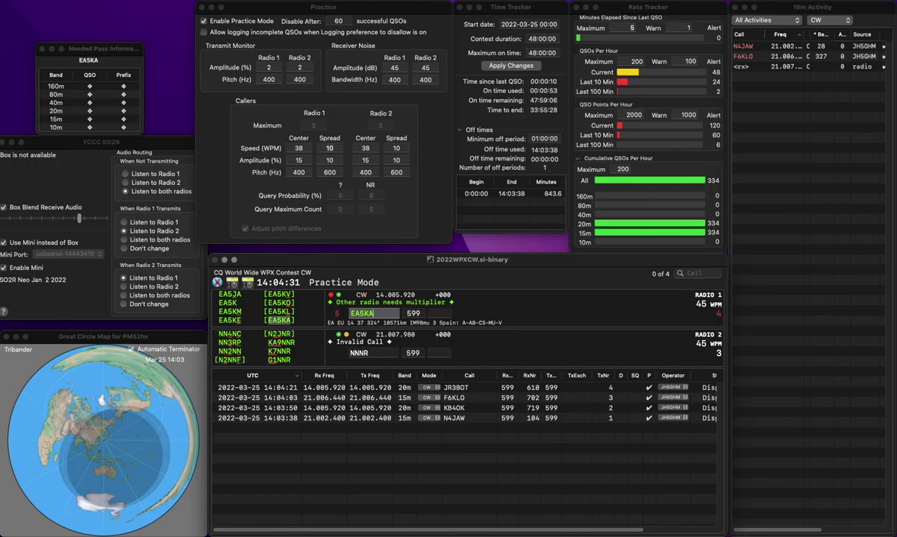
pyautogui.press('Return')
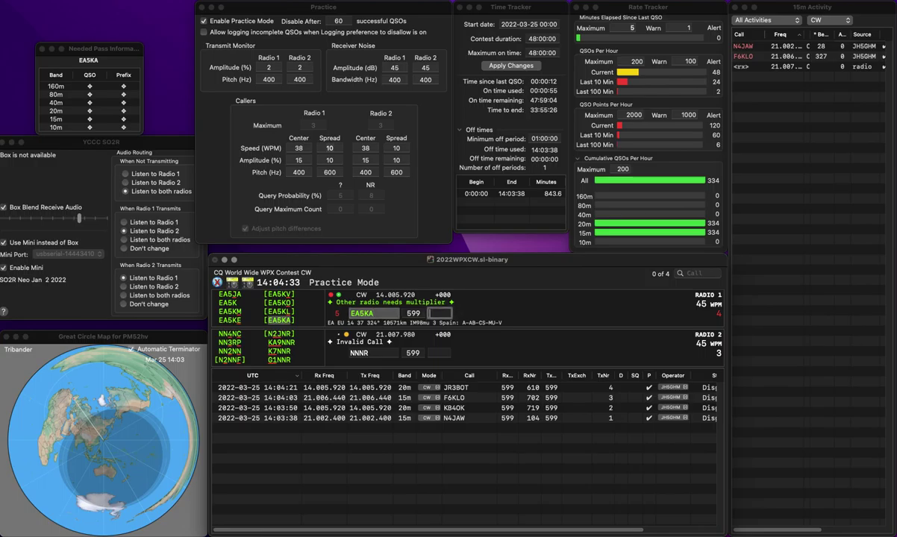
pyautogui.write('918')
pyautogui.press('Return')
pyautogui.press('Delete')
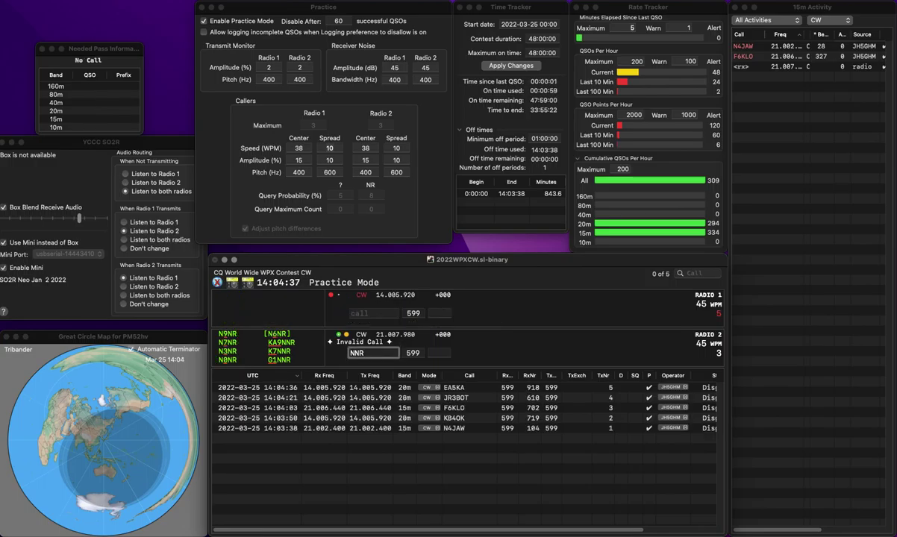
pyautogui.write('K4')
pyautogui.press('Delete')
pyautogui.press('Delete')
pyautogui.write('MMR')
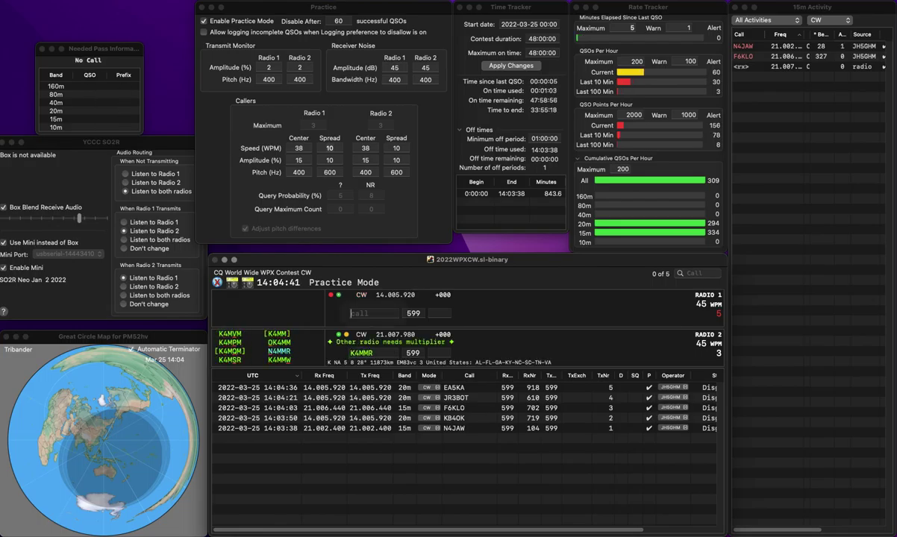
pyautogui.press('Delete')
pyautogui.write('N')
pyautogui.press('Return')
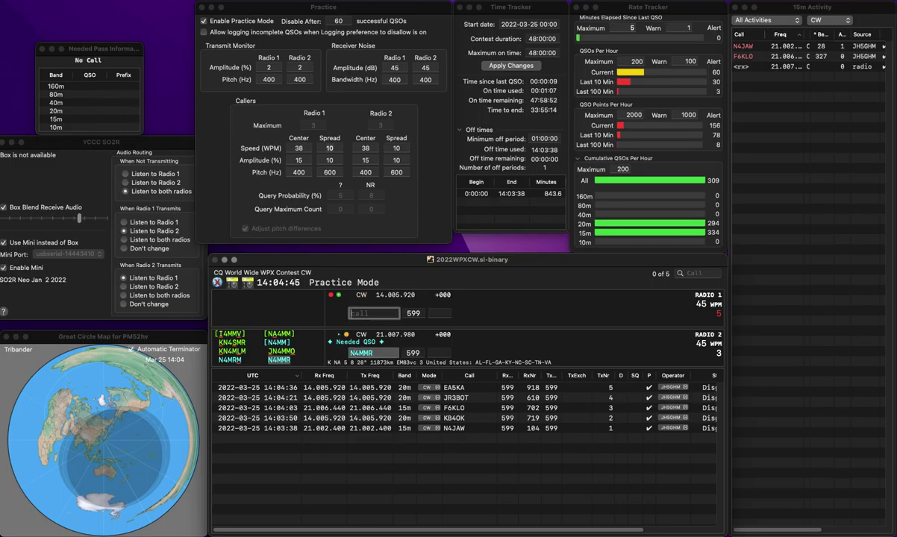
# Work K3RM on Radio 1 and log it with serial number 107, and log N4MMR on Radio 2 with serial number 62.
pyautogui.write('K3RM')
pyautogui.press('Return')
pyautogui.press('Tab')
pyautogui.press('Tab')
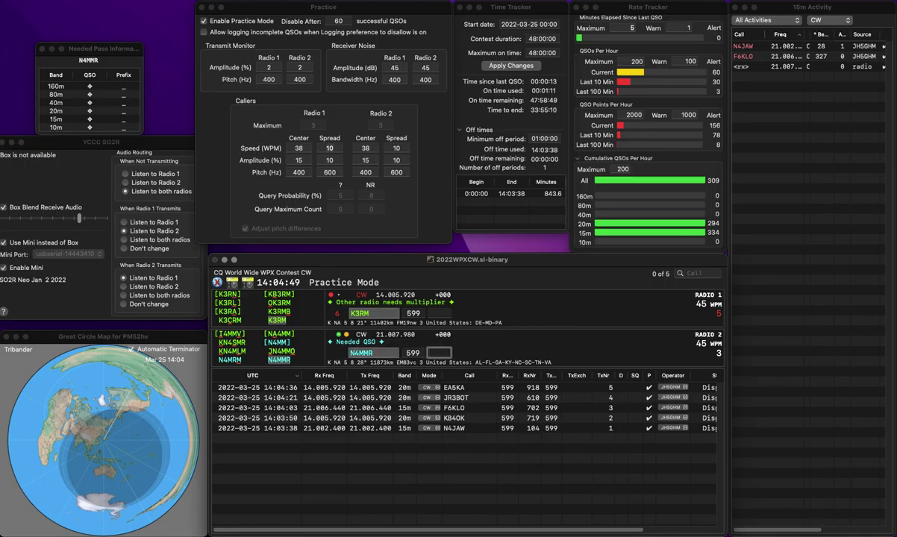
pyautogui.press('Tab')
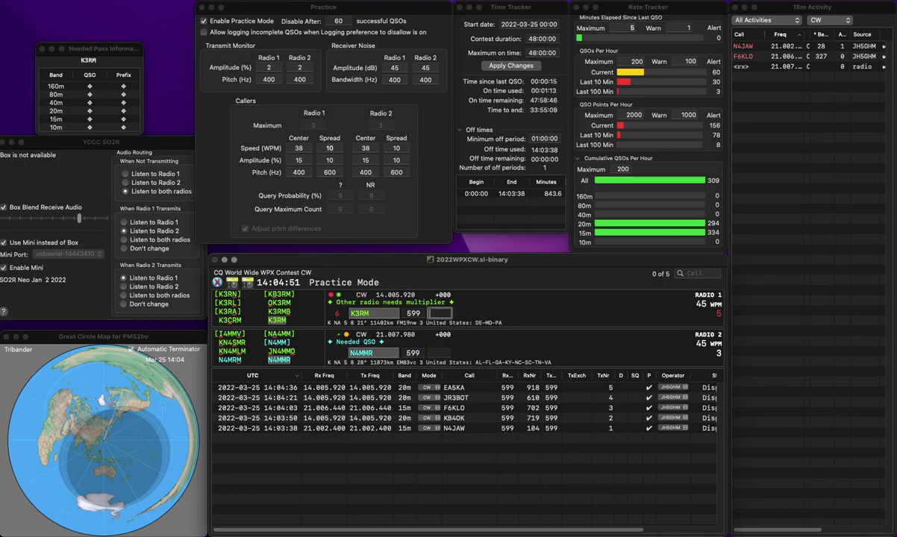
pyautogui.write('107')
pyautogui.press('Return')
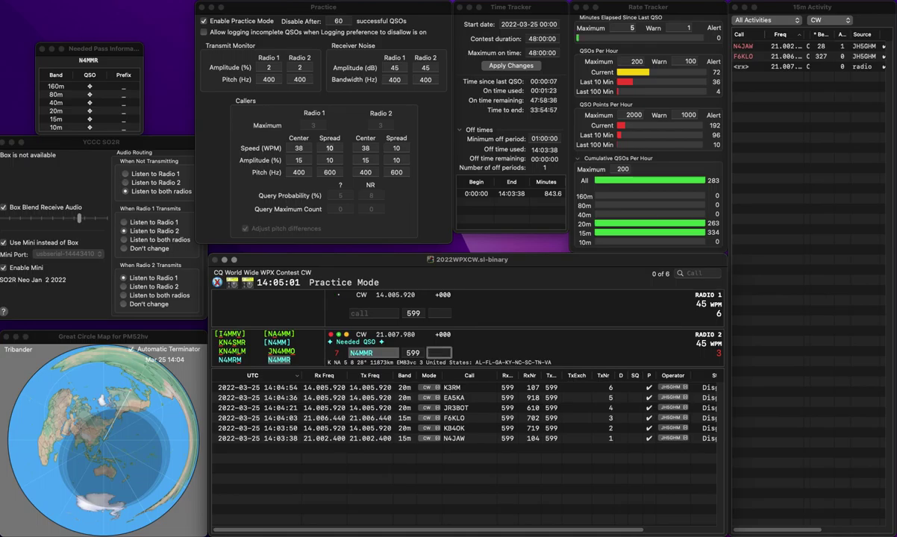
pyautogui.write('2')
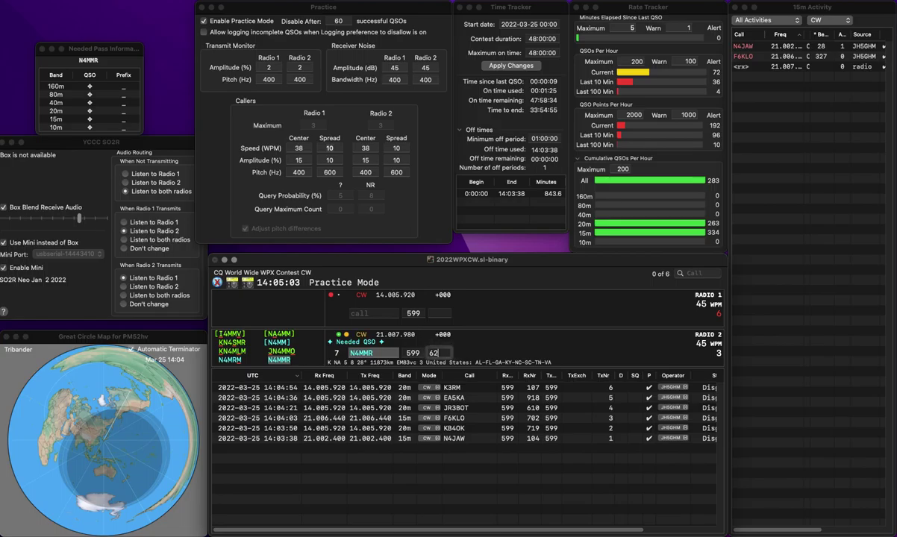
pyautogui.press('Return')
pyautogui.write('WB3')
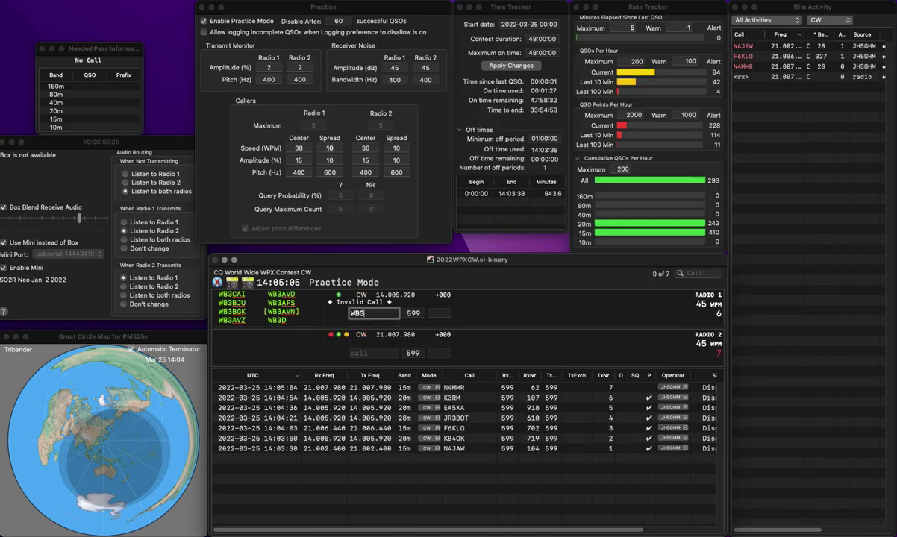
pyautogui.press('Return')
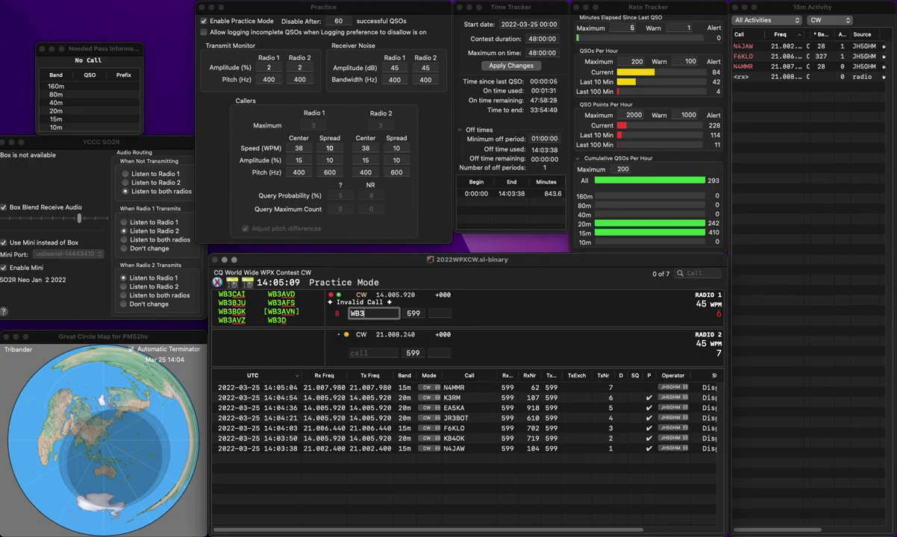
pyautogui.write('VEA')
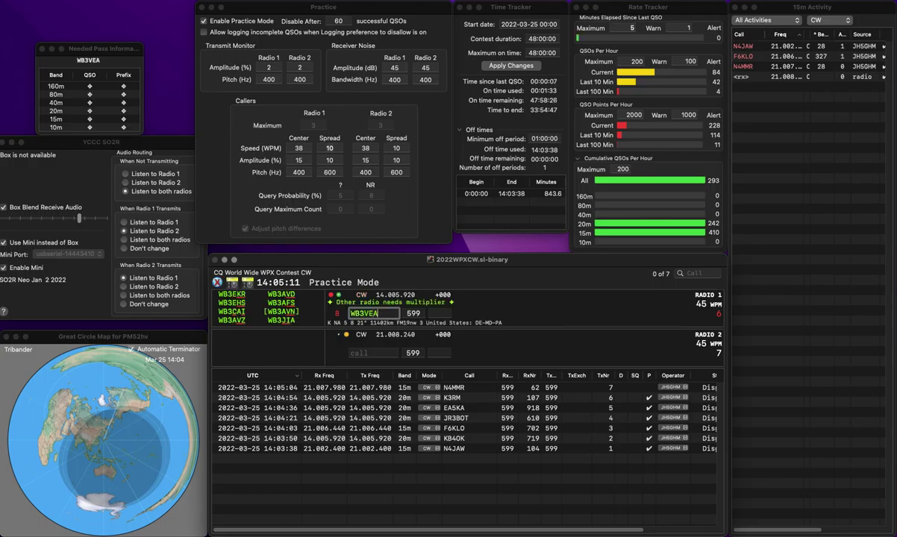
pyautogui.press('BackSpace')
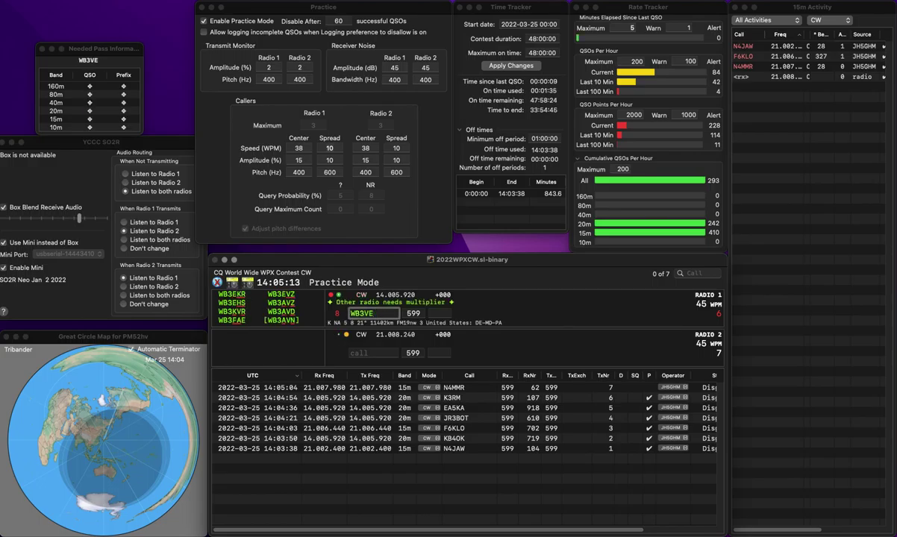
pyautogui.press('BackSpace')
pyautogui.press('BackSpace')
pyautogui.press('BackSpace')
pyautogui.write('5')
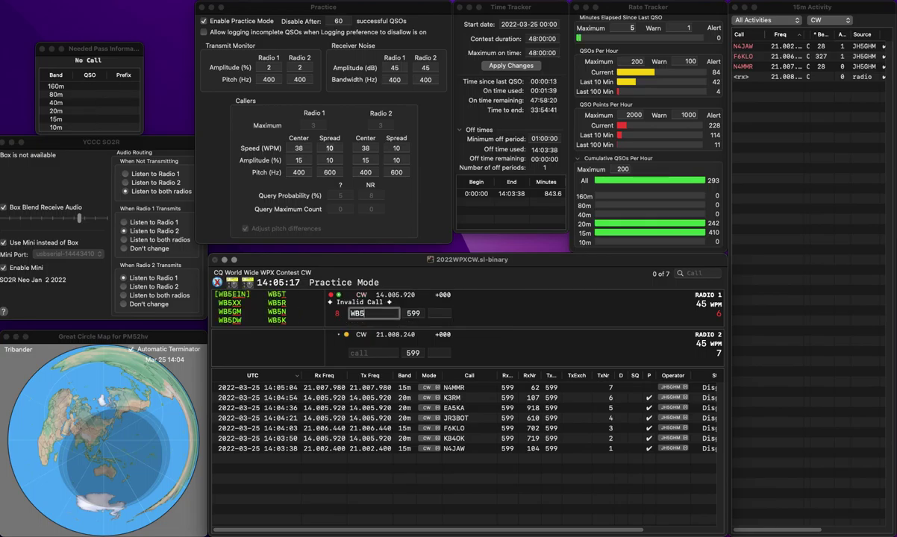
pyautogui.write('EAA')
pyautogui.press('Return')
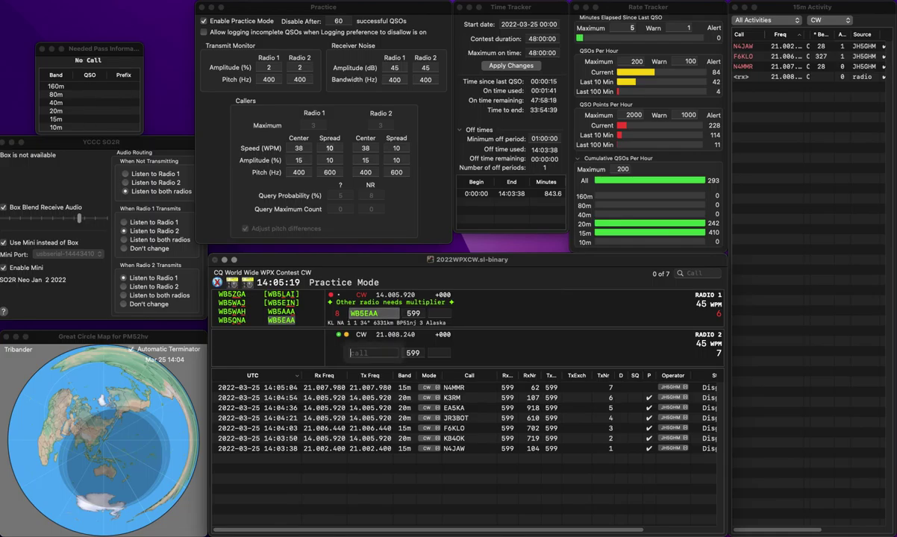
pyautogui.write('N')
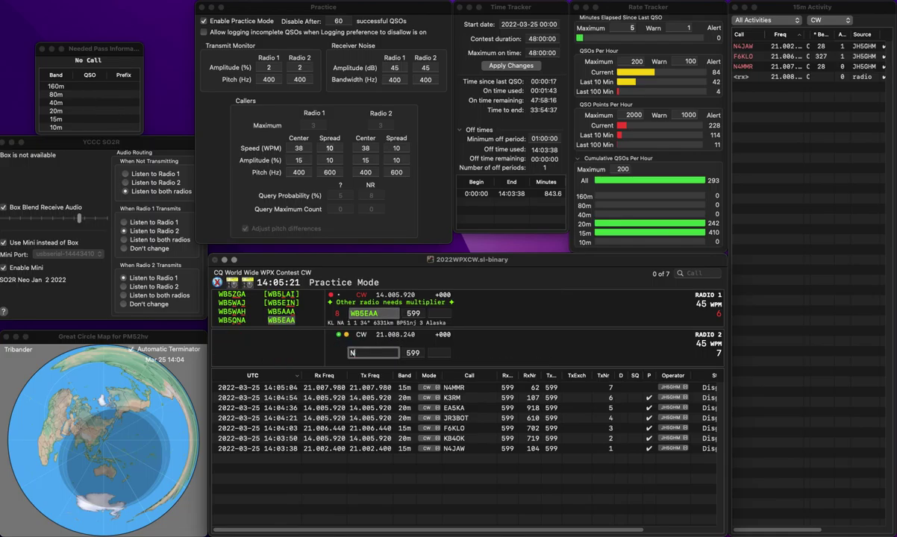
pyautogui.press('BackSpace')
pyautogui.press('\\')
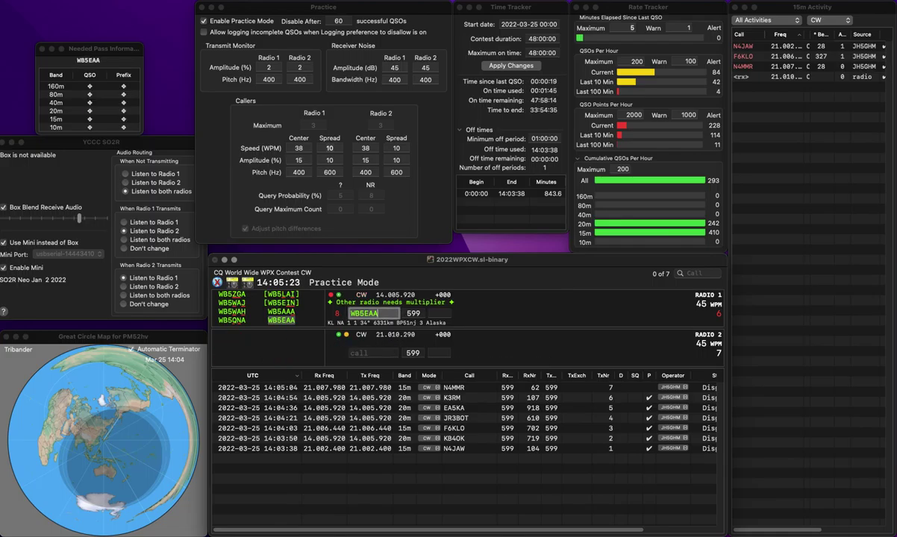
pyautogui.write('796')
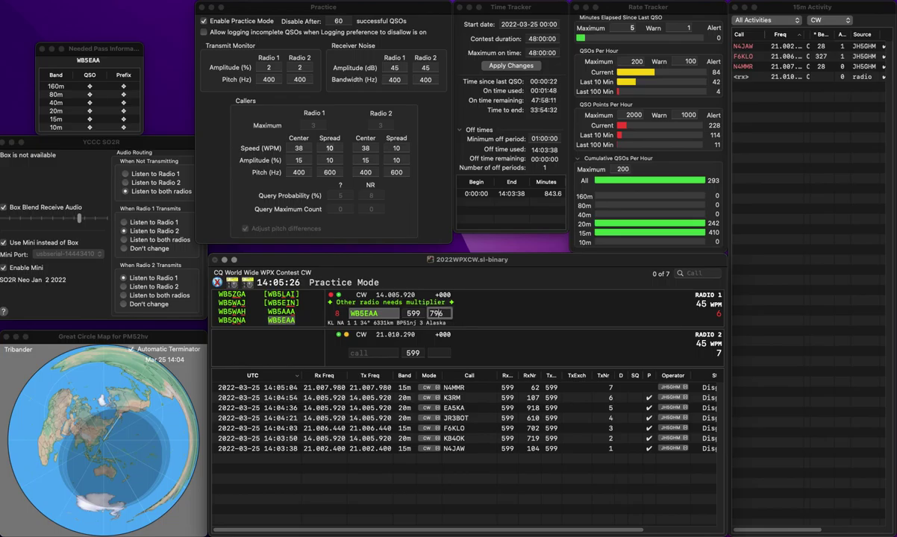
pyautogui.press('Return')
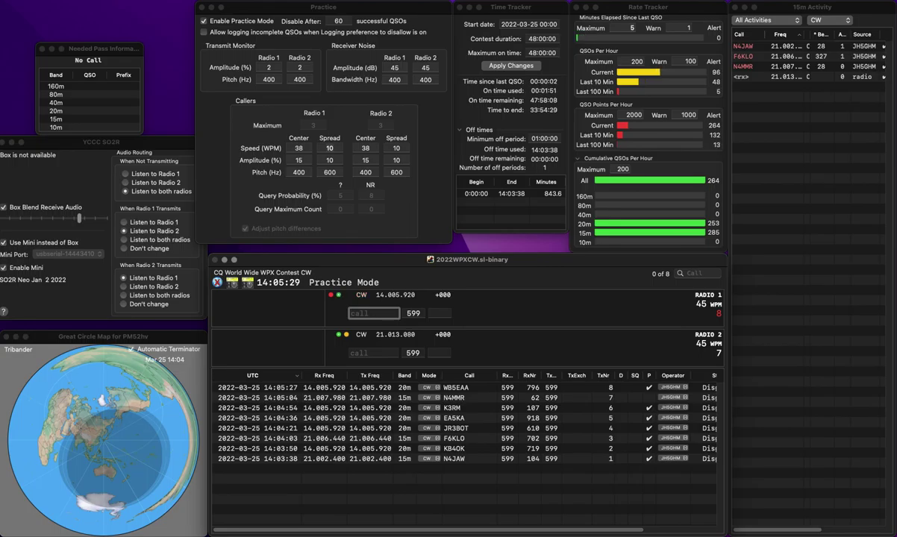
# Work OL1R on Radio 1, send the exchange, and log the contact with received serial number 346.
pyautogui.write('OL1R')
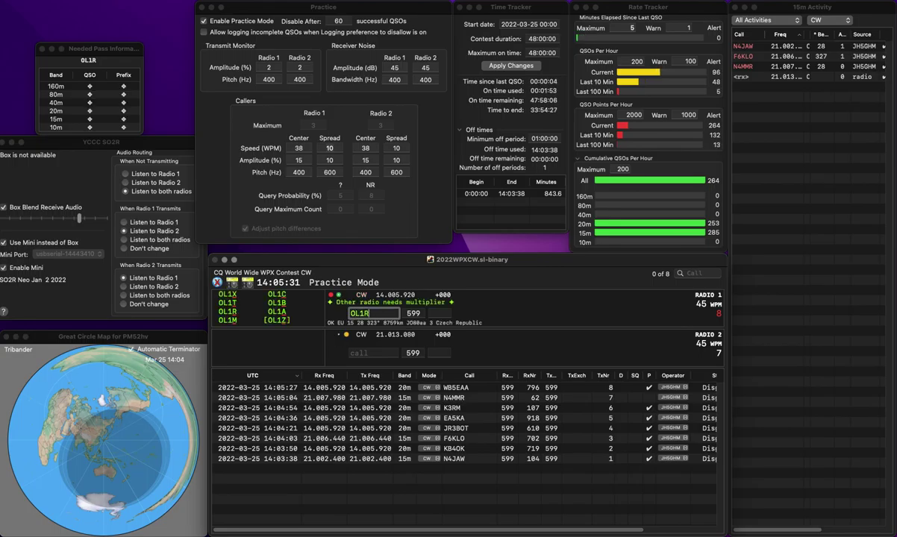
pyautogui.press('space')
pyautogui.press('Tab')
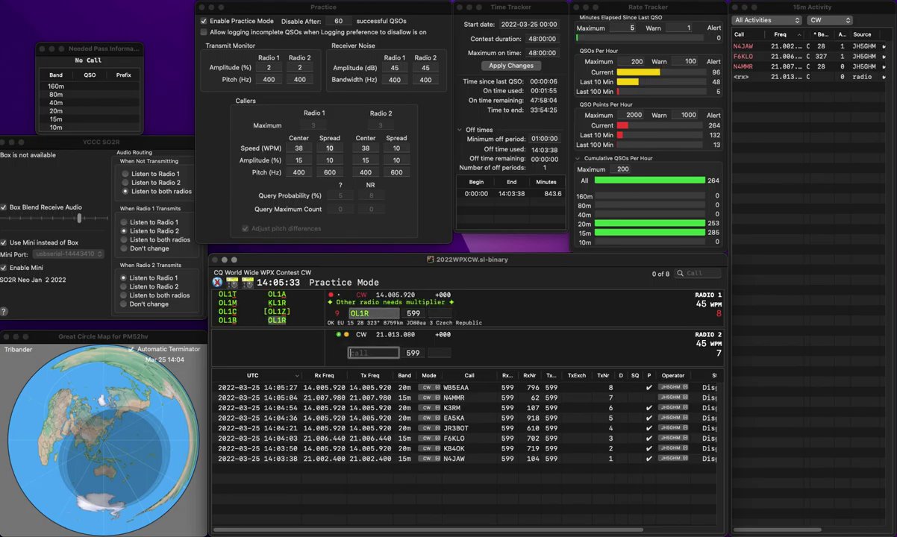
pyautogui.press('Tab')
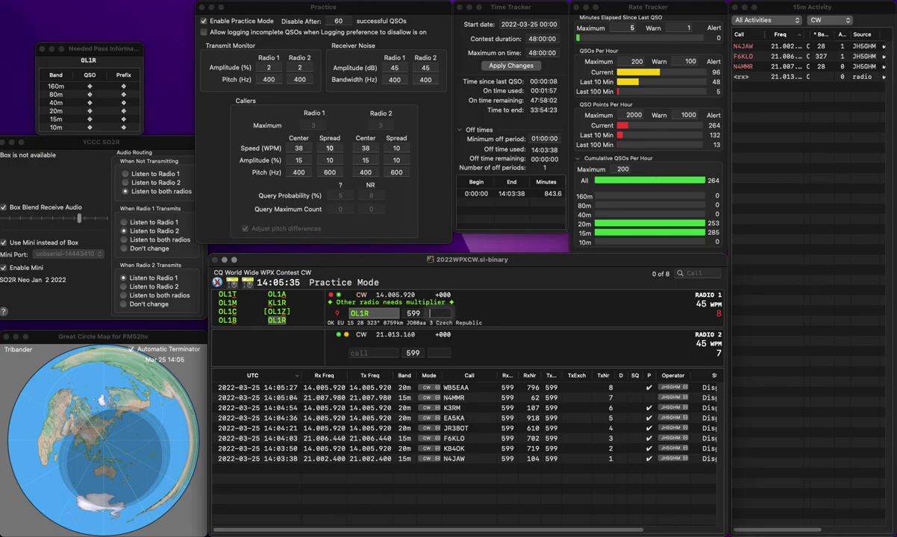
pyautogui.write('346')
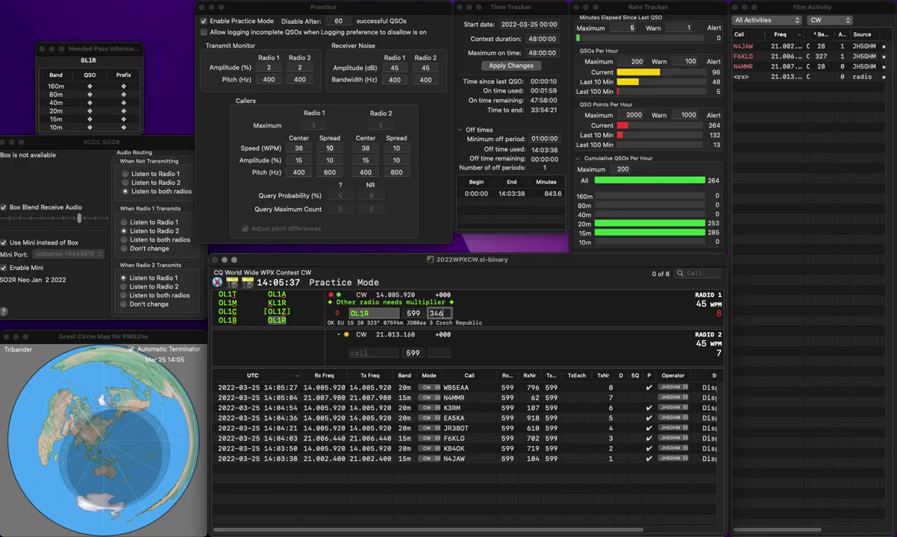
pyautogui.press('Return')
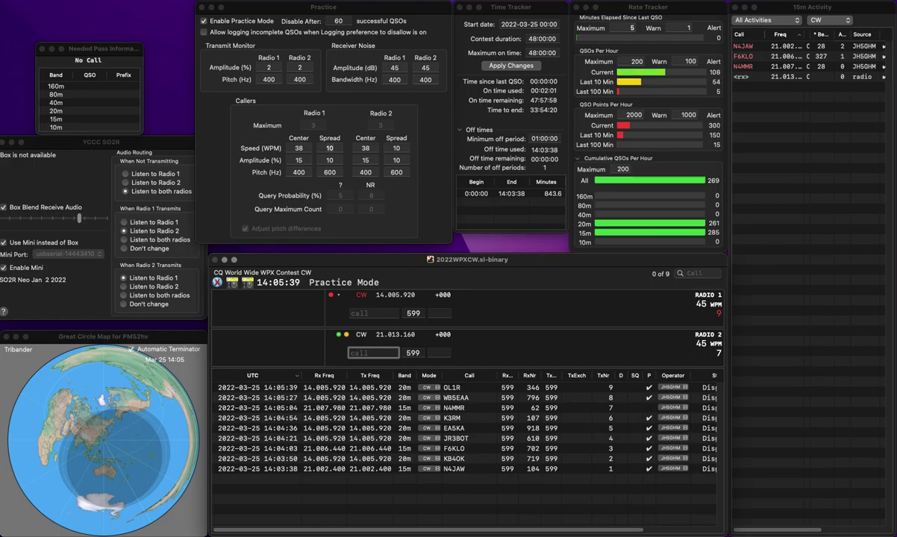
pyautogui.press('Tab')
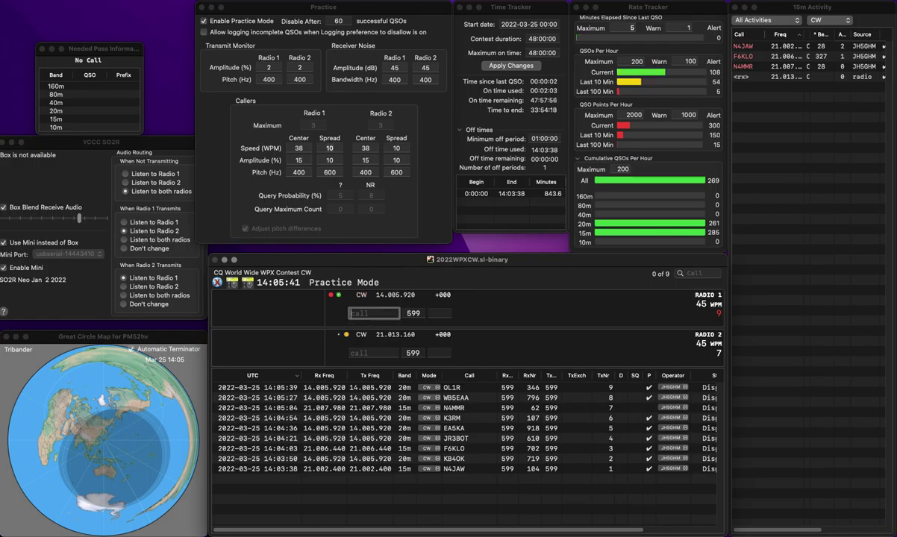
pyautogui.write('W2BNN')
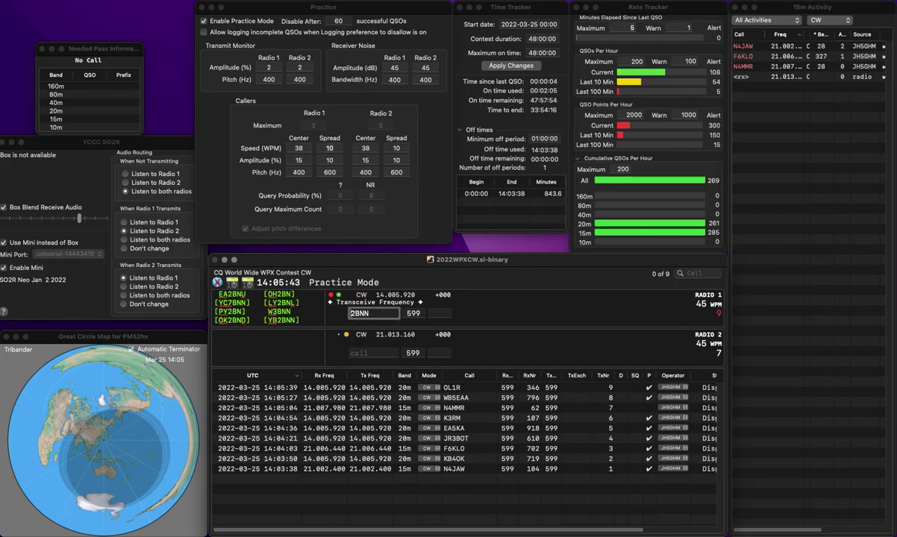
pyautogui.press('Delete')
pyautogui.write('3')
pyautogui.press('Return')
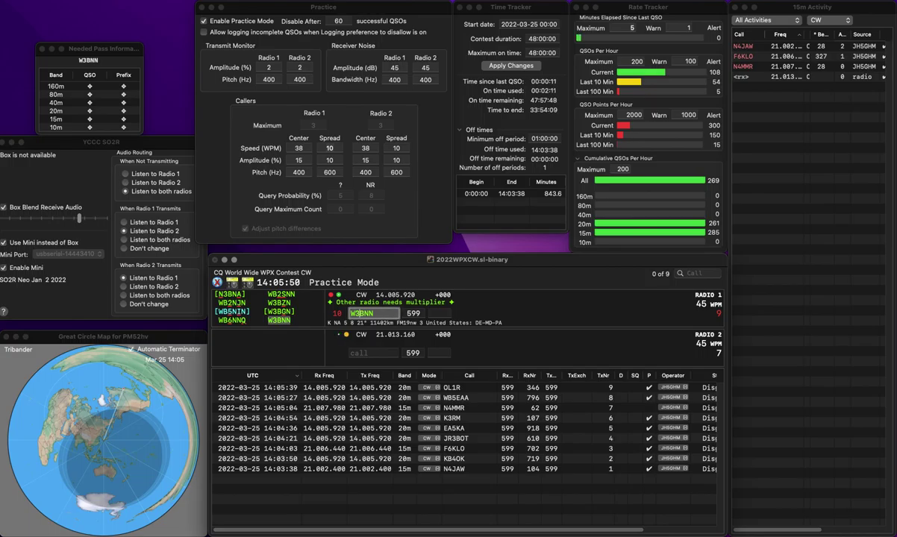
pyautogui.press('space')
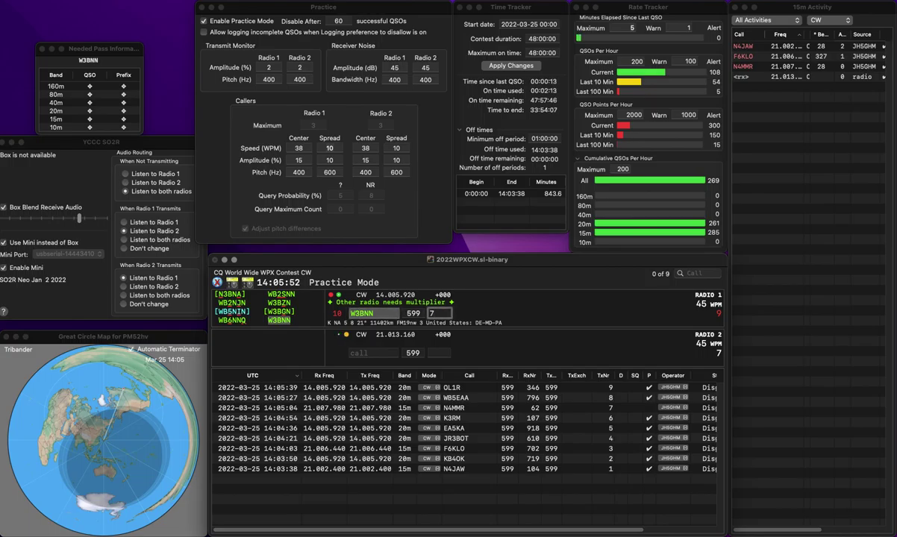
pyautogui.write('707')
pyautogui.press('Return')
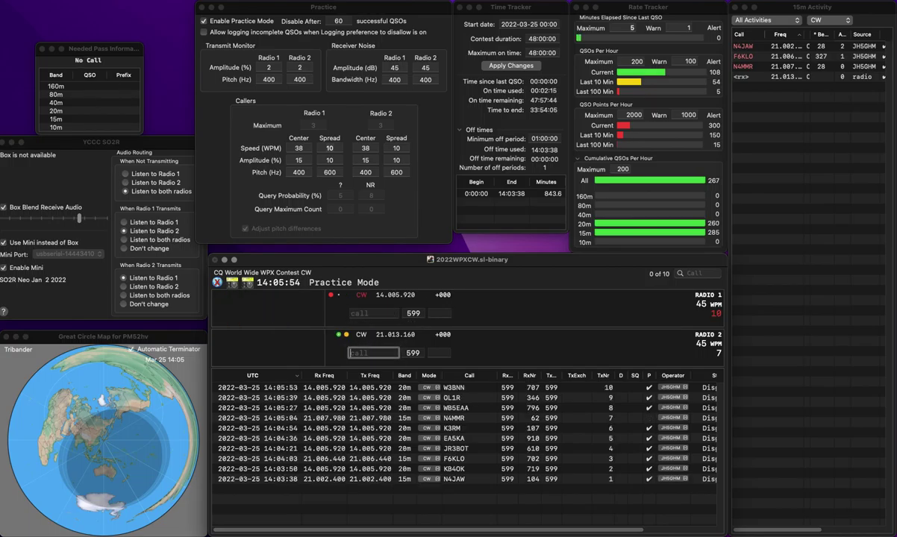
pyautogui.click(373, 314)
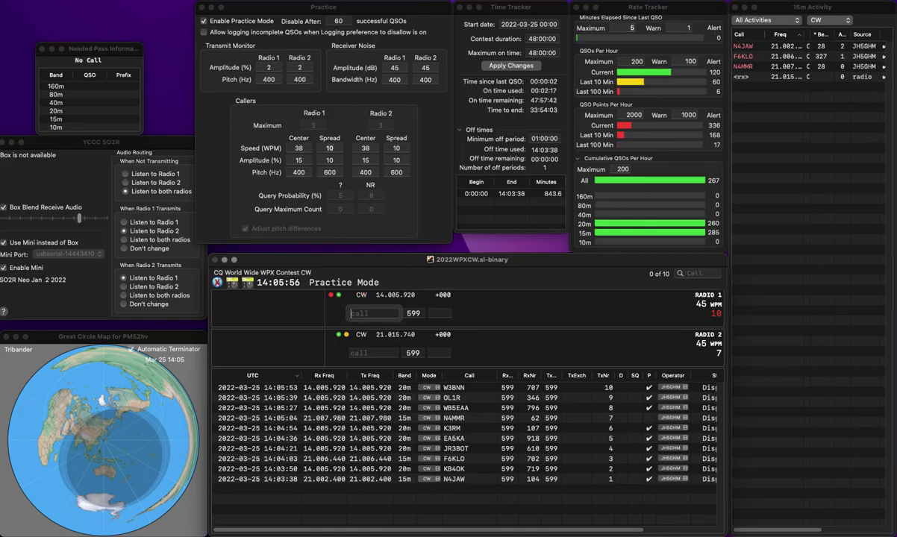
pyautogui.write('KE8LVA')
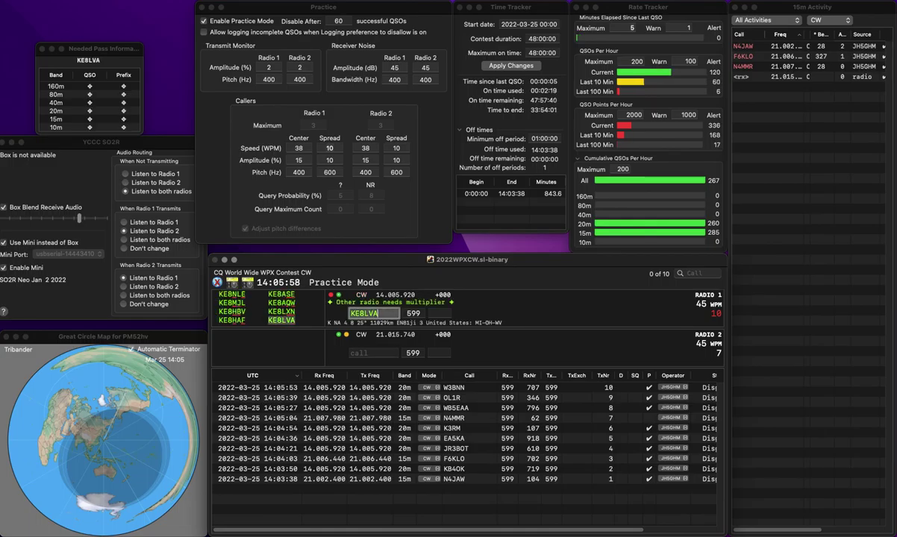
pyautogui.press('Return')
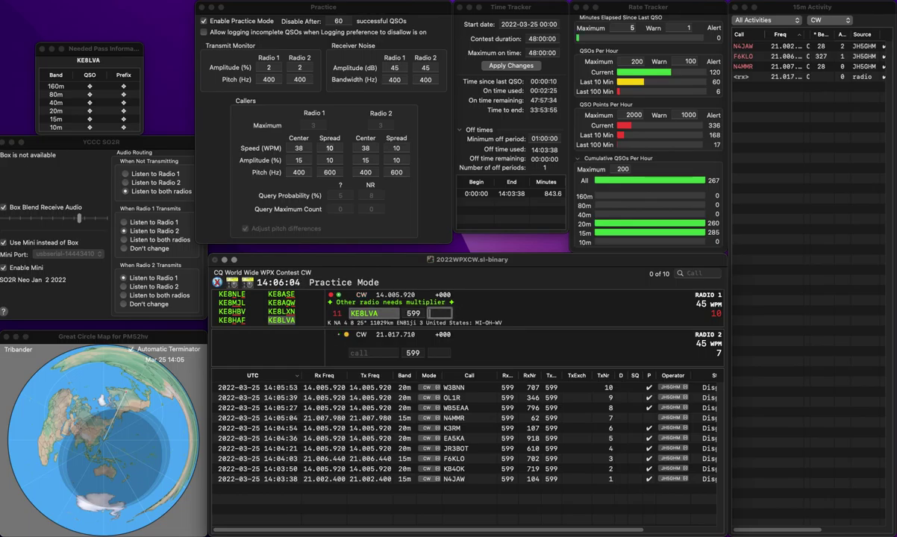
pyautogui.write('919')
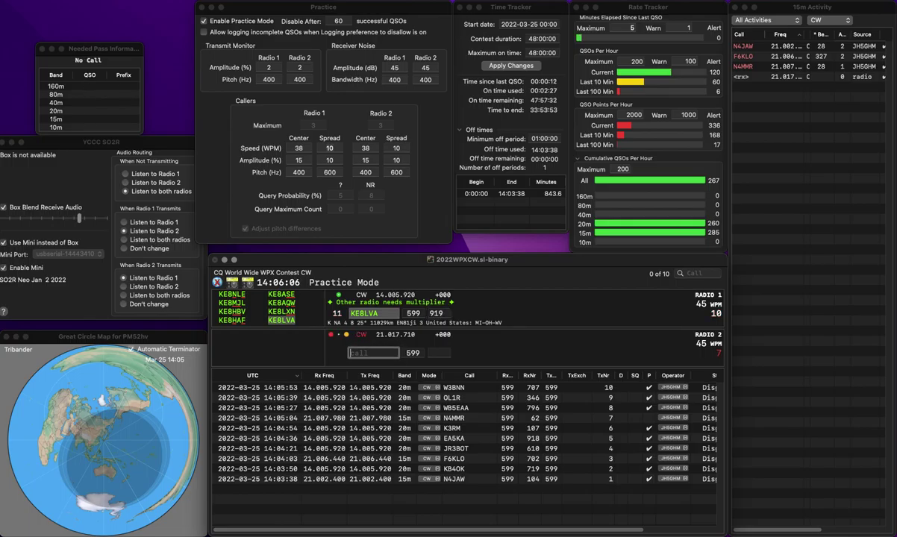
pyautogui.press('Return')
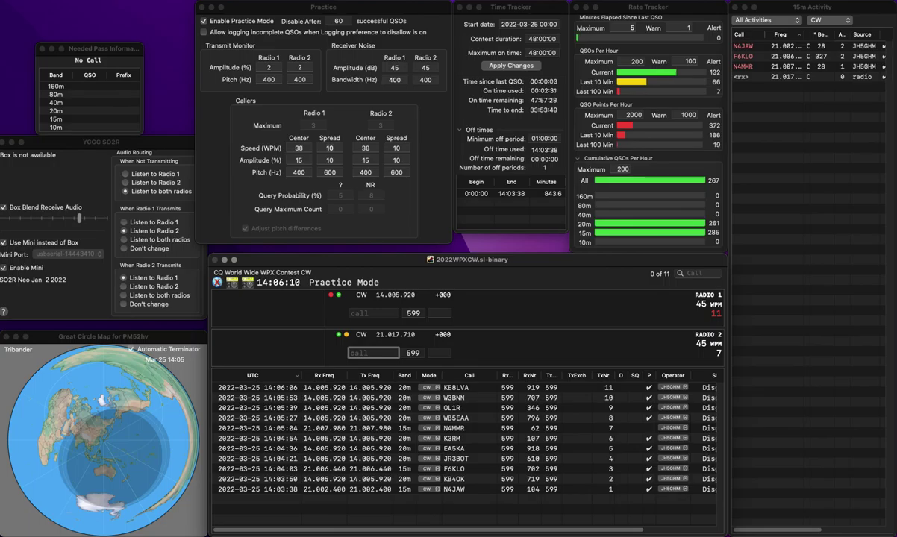
# Enter NS5K on Radio 1, and work W2PTP on Radio 2, logging it with received serial number 427.
pyautogui.write('W2PT')
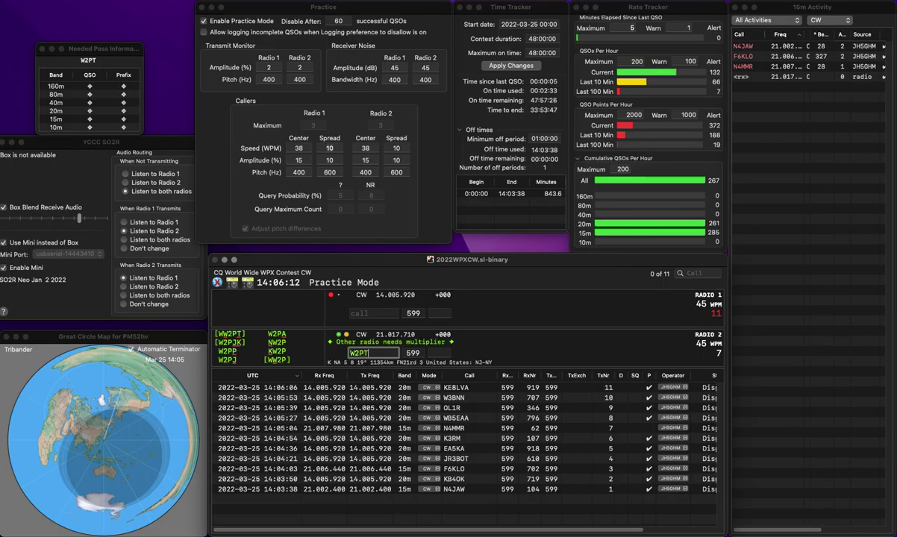
pyautogui.write('PNS5K')
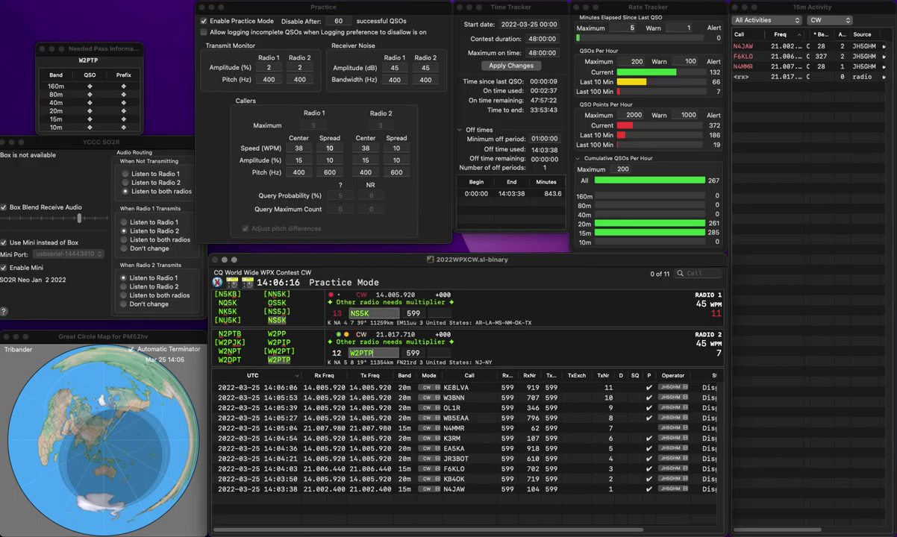
pyautogui.press('space')
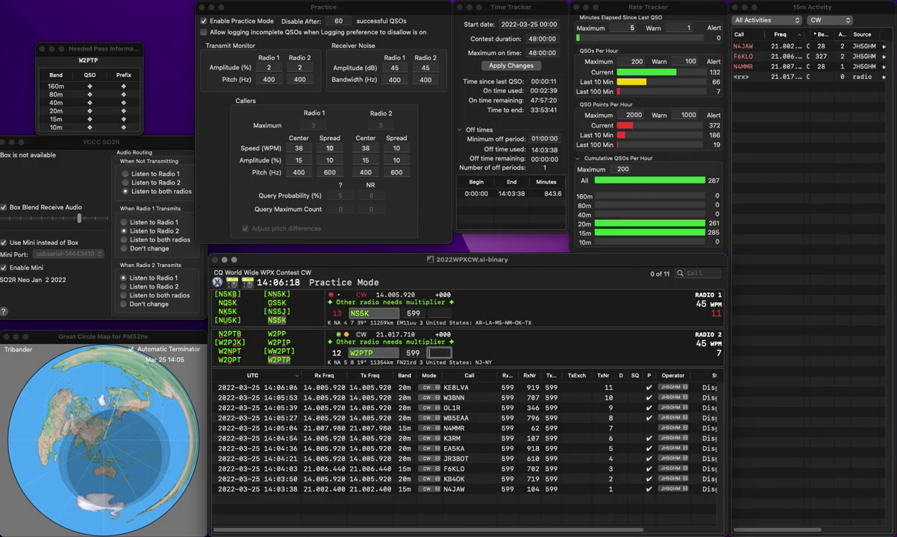
pyautogui.write('427')
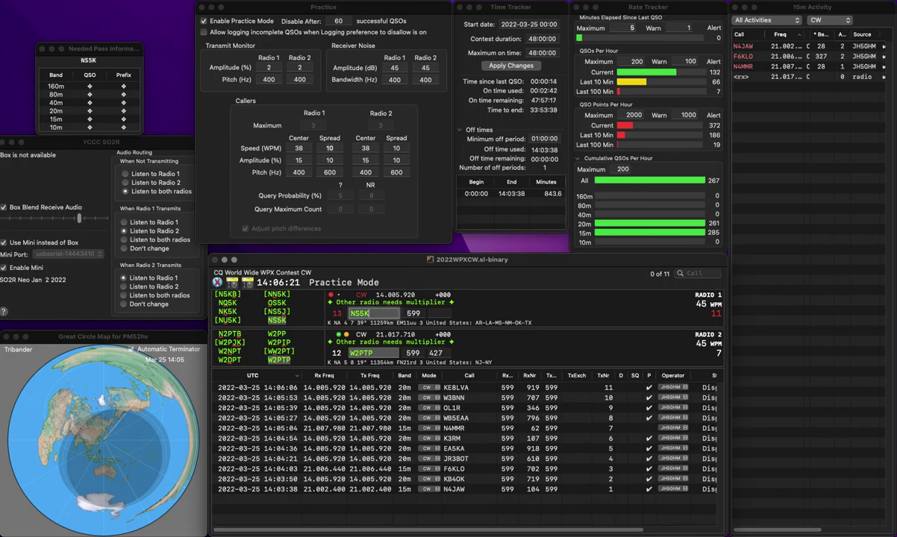
pyautogui.press('Return')
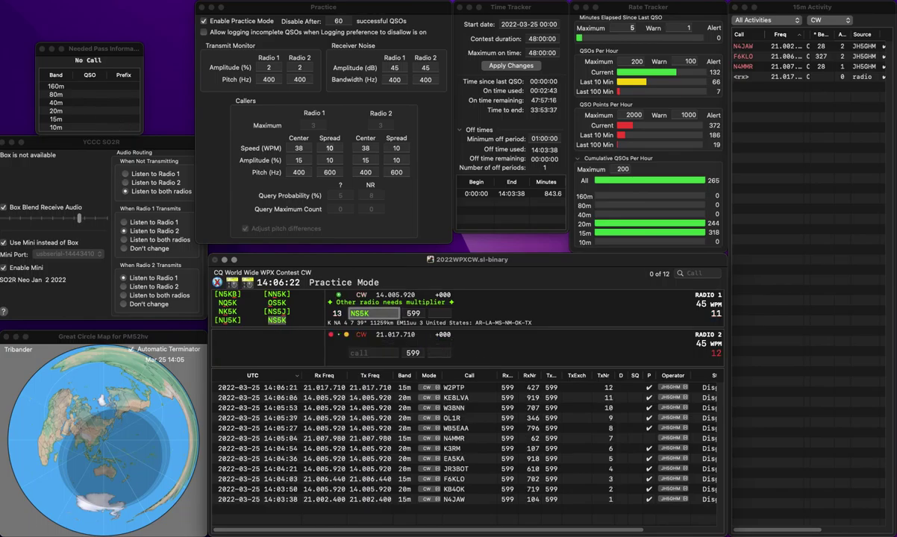
# Log the NS5K contact on Radio 1 with received serial number 901.
pyautogui.press('space')
pyautogui.write('9')
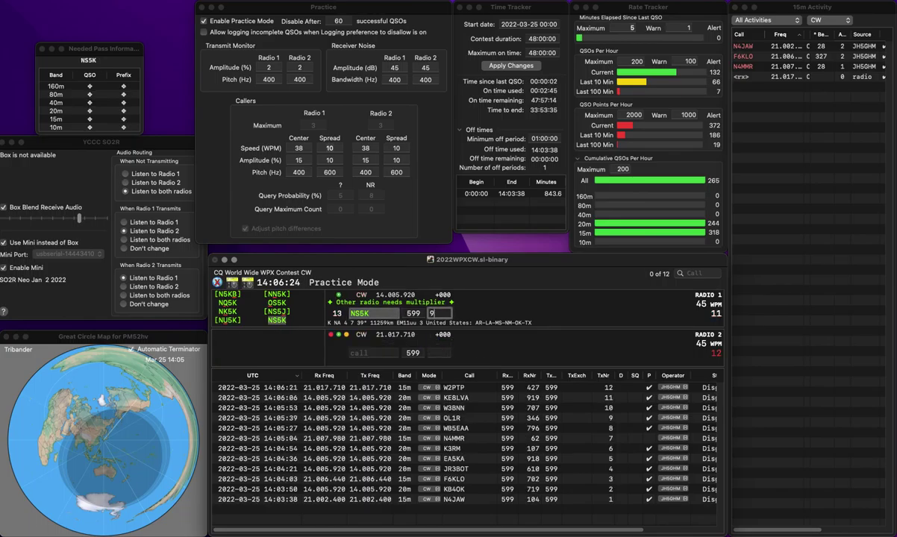
pyautogui.write('01')
pyautogui.press('Return')
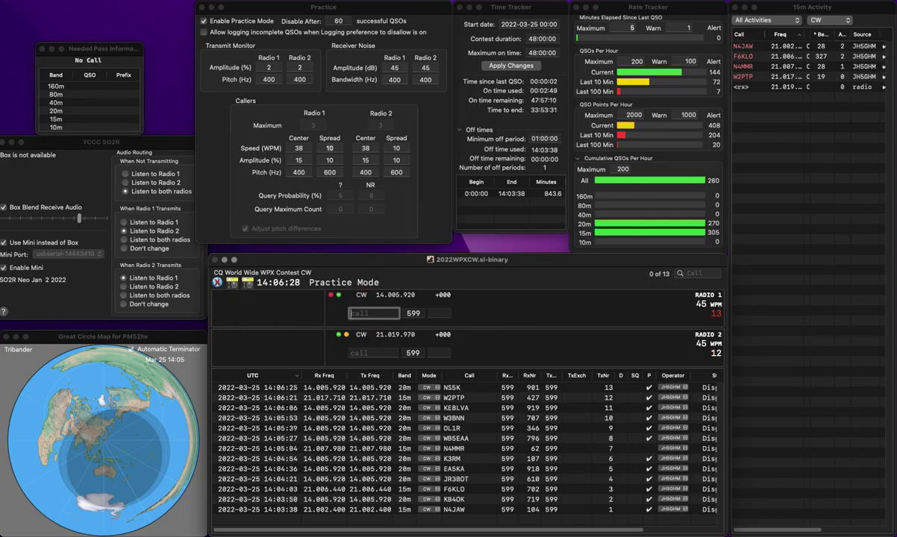
pyautogui.write('0EJU')
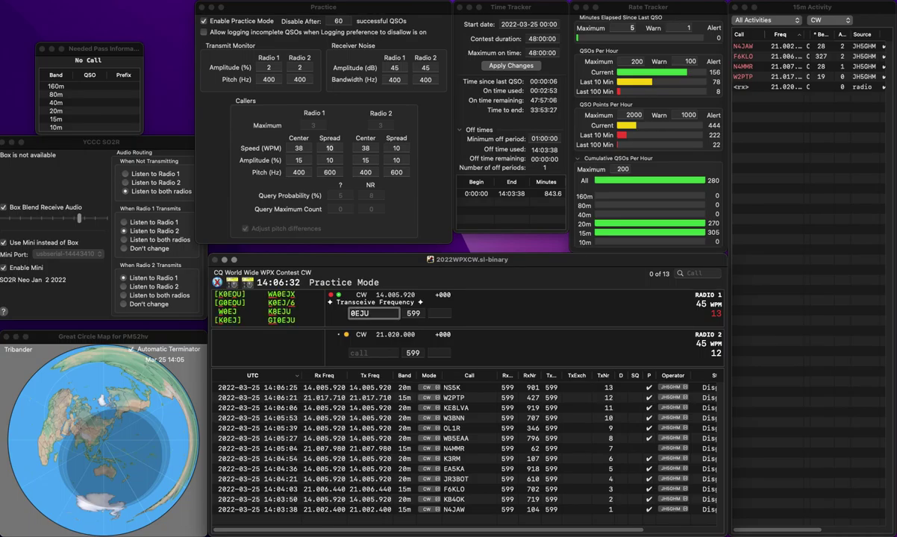
pyautogui.press('Home')
pyautogui.write('GI')
pyautogui.press('Return')
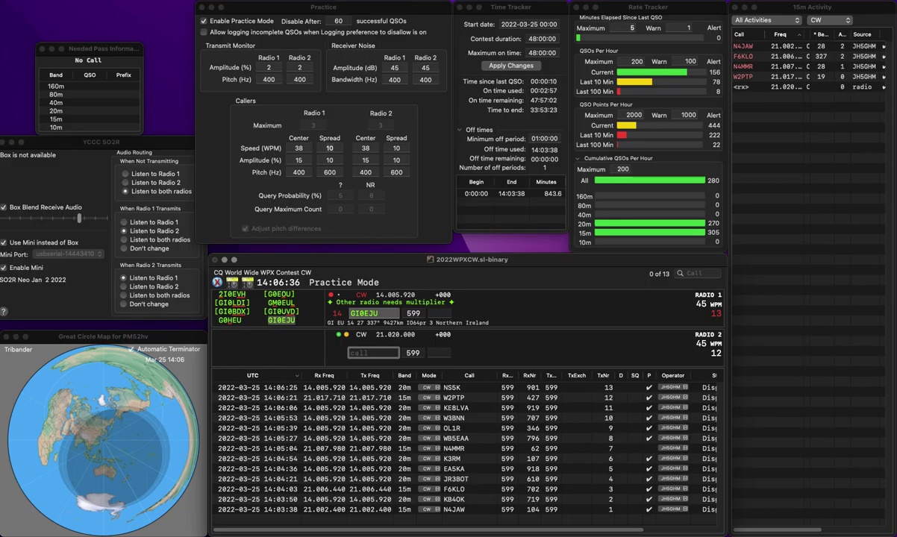
pyautogui.press('space')
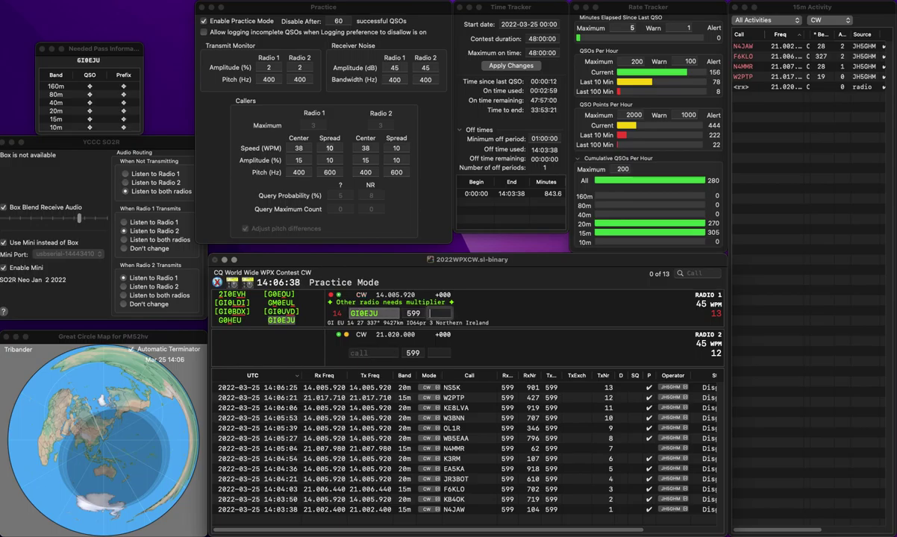
pyautogui.write('306')
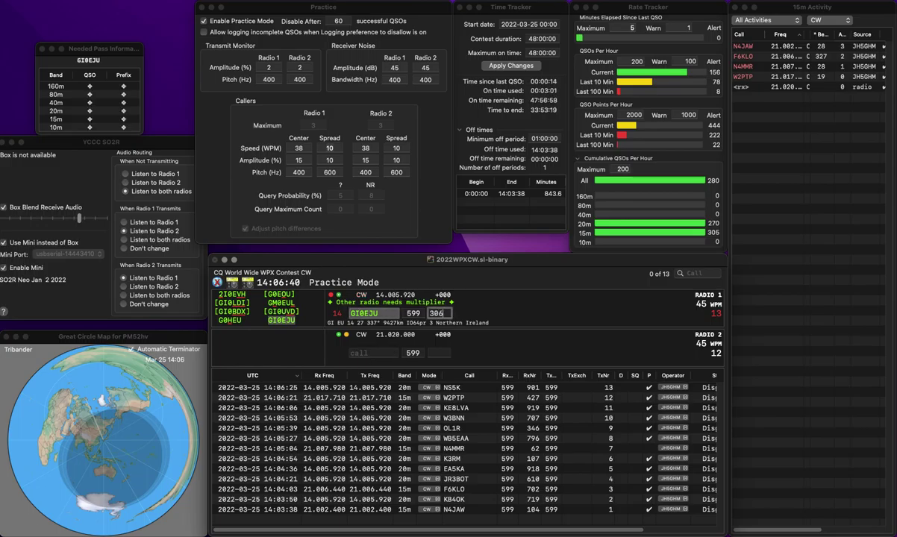
pyautogui.press('Return')
pyautogui.write('UR7IE')
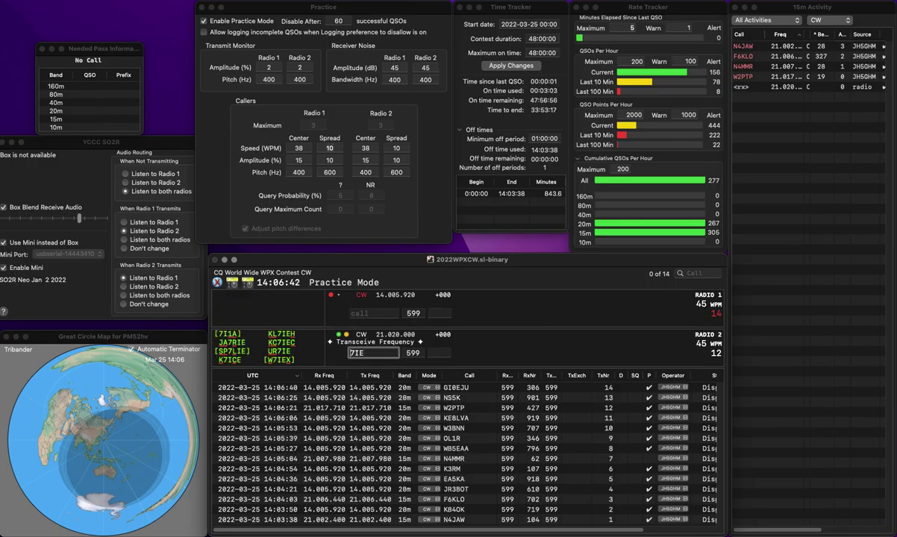
pyautogui.press('Return')
pyautogui.write('K9J')
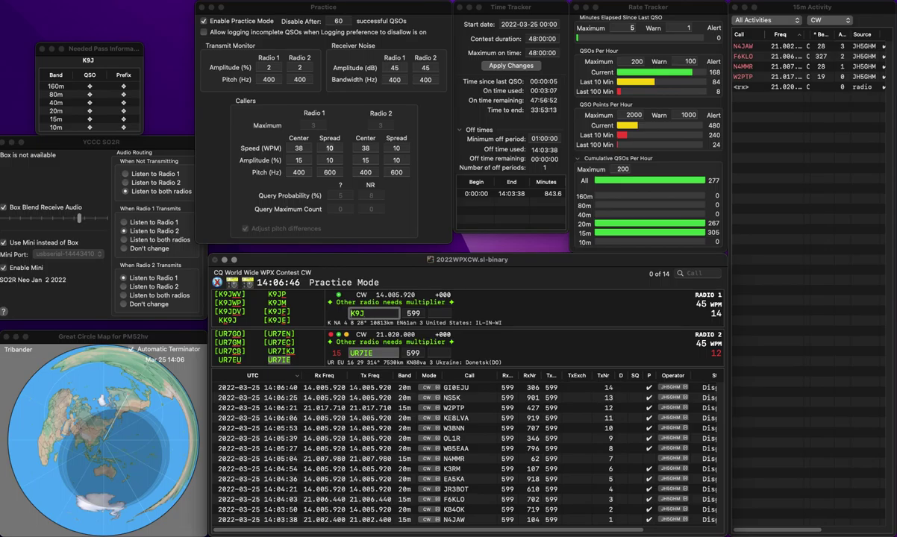
pyautogui.press('Return')
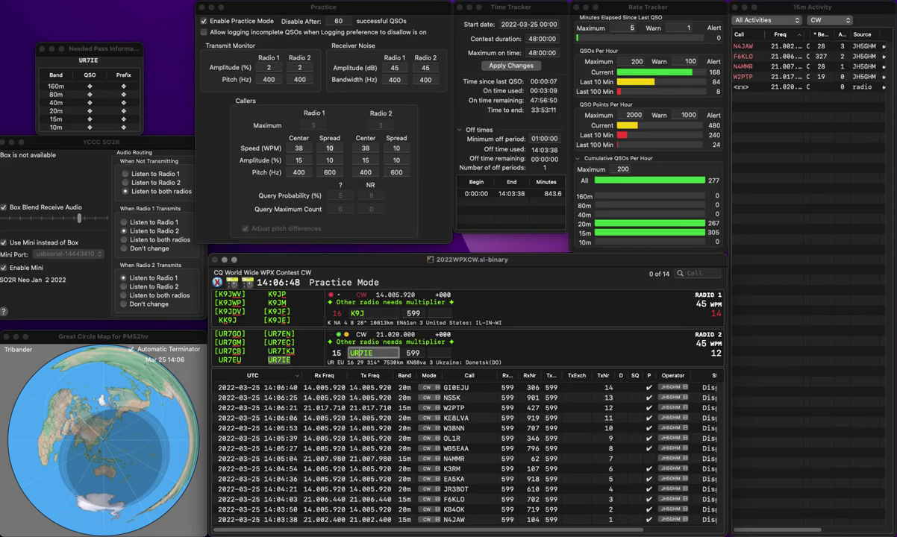
pyautogui.write('230')
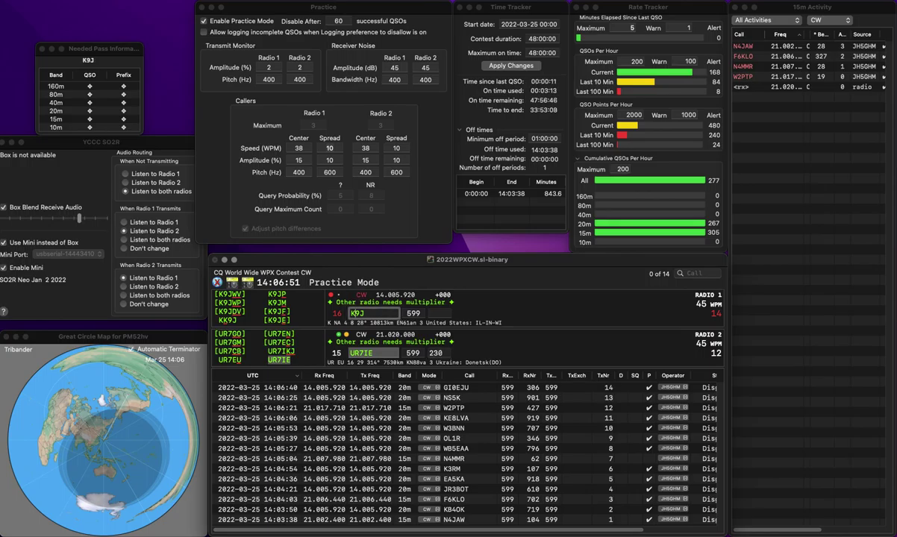
pyautogui.press('Return')
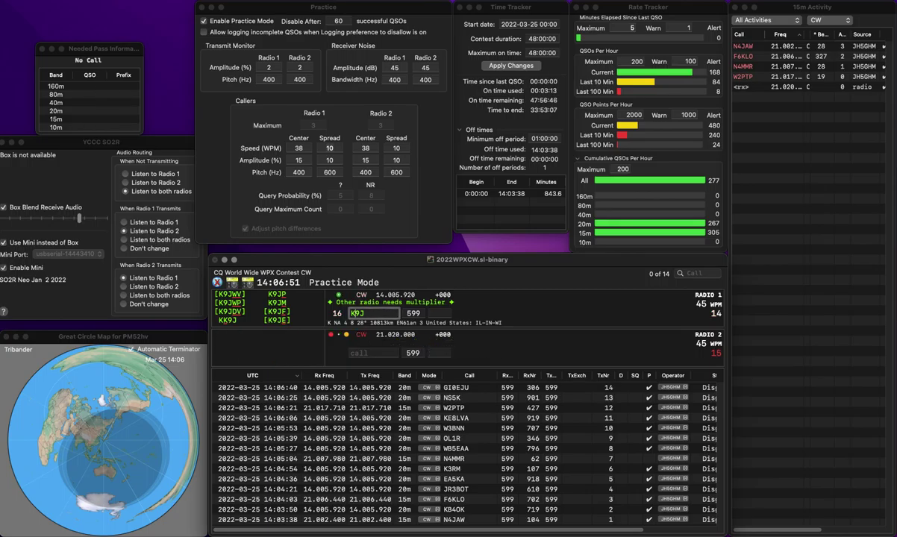
pyautogui.write('A')
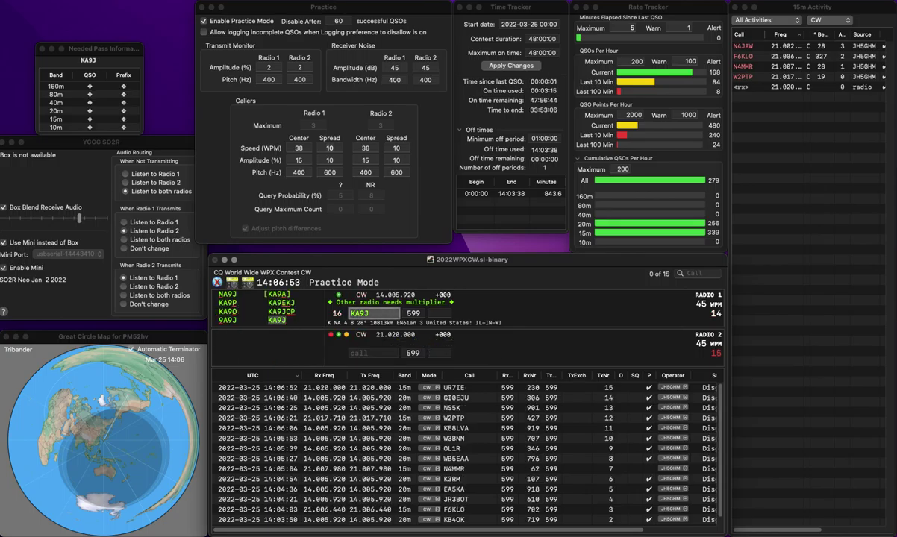
pyautogui.press('Return')
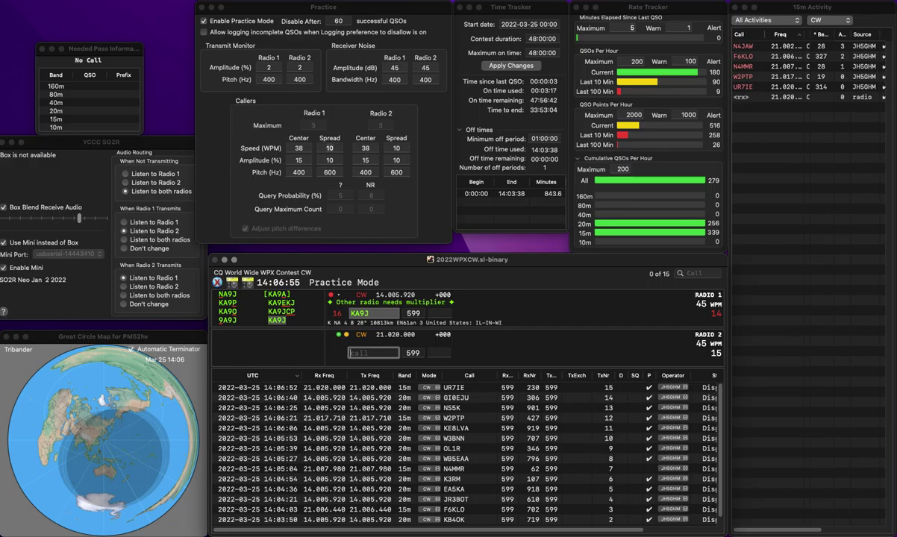
pyautogui.press('Return')
pyautogui.press('Tab')
pyautogui.press('space')
pyautogui.write('81')
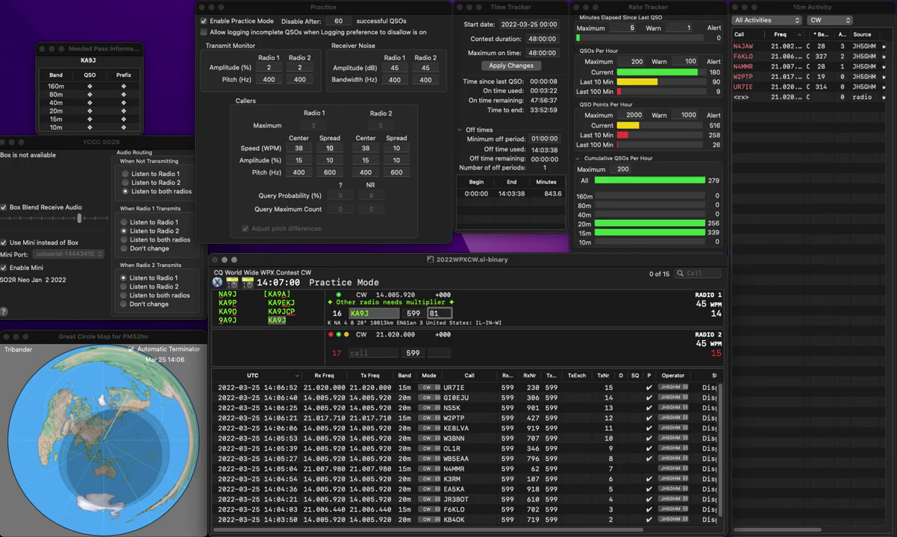
pyautogui.press('Tab')
pyautogui.press('Return')
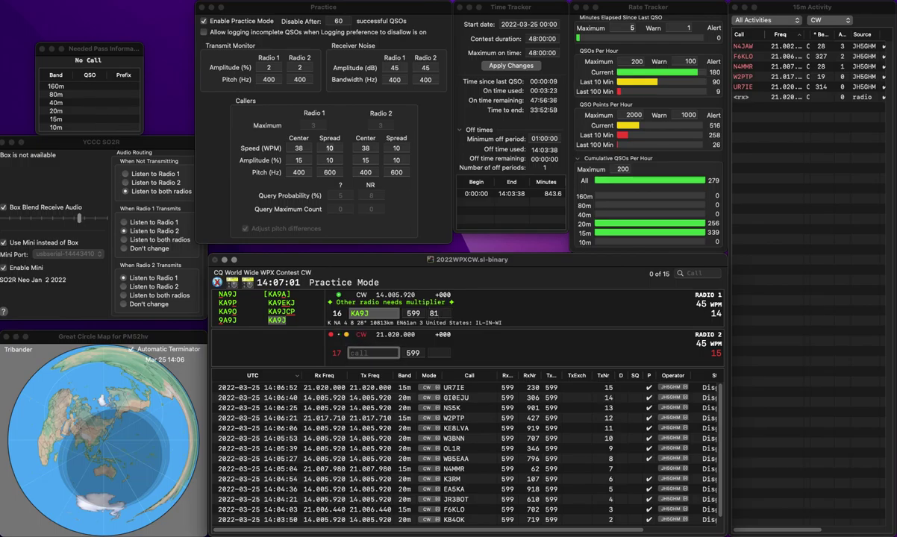
pyautogui.press('Tab')
pyautogui.press('Return')
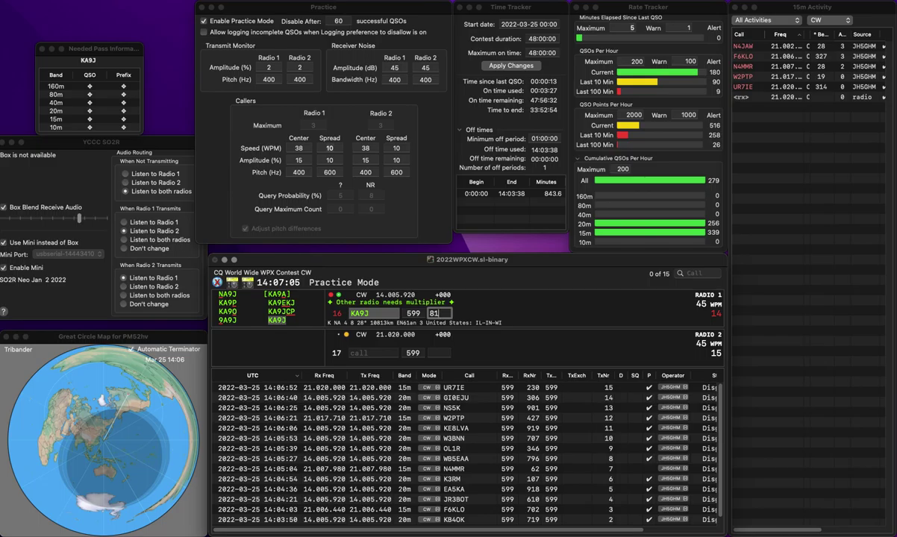
pyautogui.press('Return')
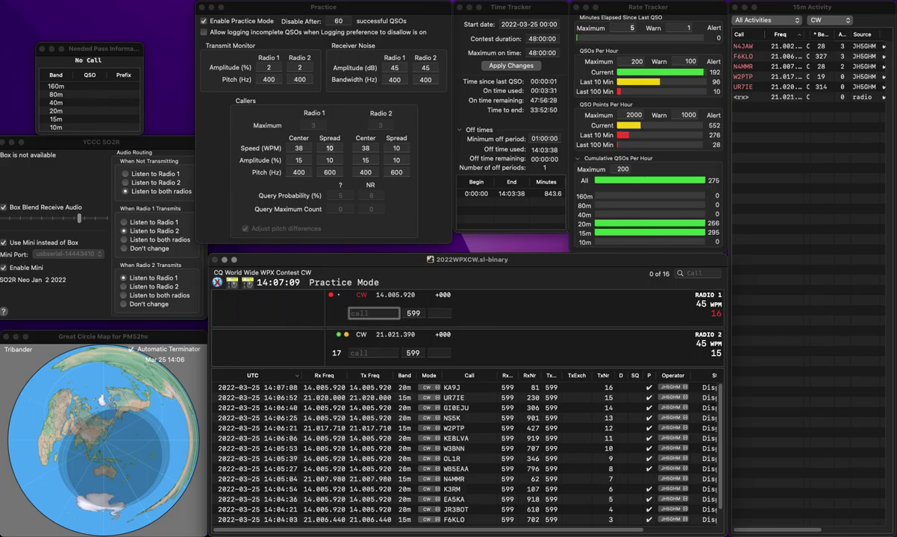
pyautogui.write('KM2')
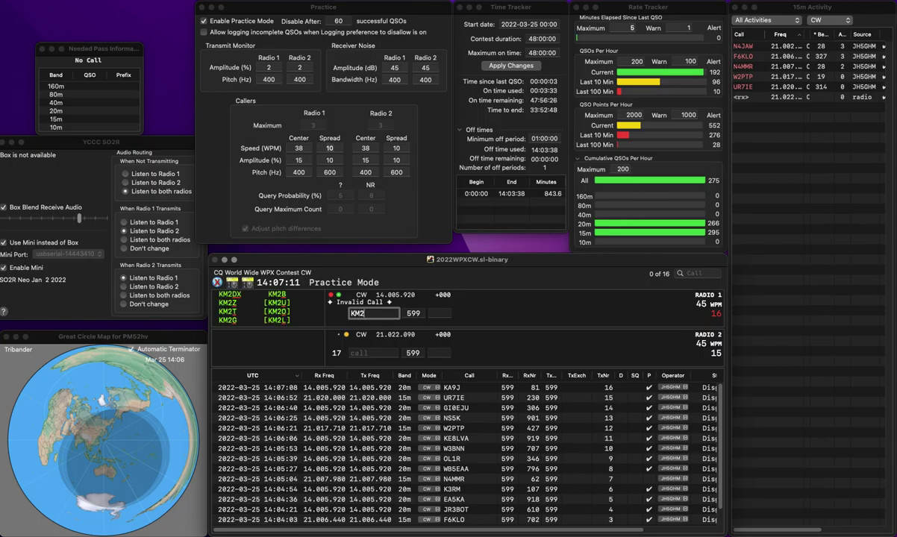
pyautogui.write('WB')
pyautogui.press('Left')
pyautogui.press('Left')
pyautogui.press('Left')
pyautogui.press('Left')
pyautogui.press('BackSpace')
pyautogui.write('D')
pyautogui.press('Return')
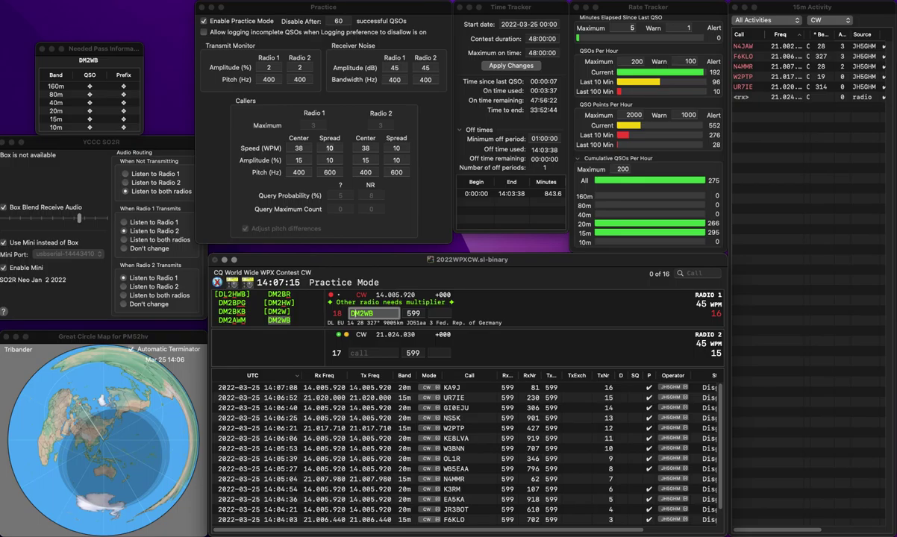
# Log the DM2WB contact on Radio 1 with received serial number 92.
pyautogui.press('space')
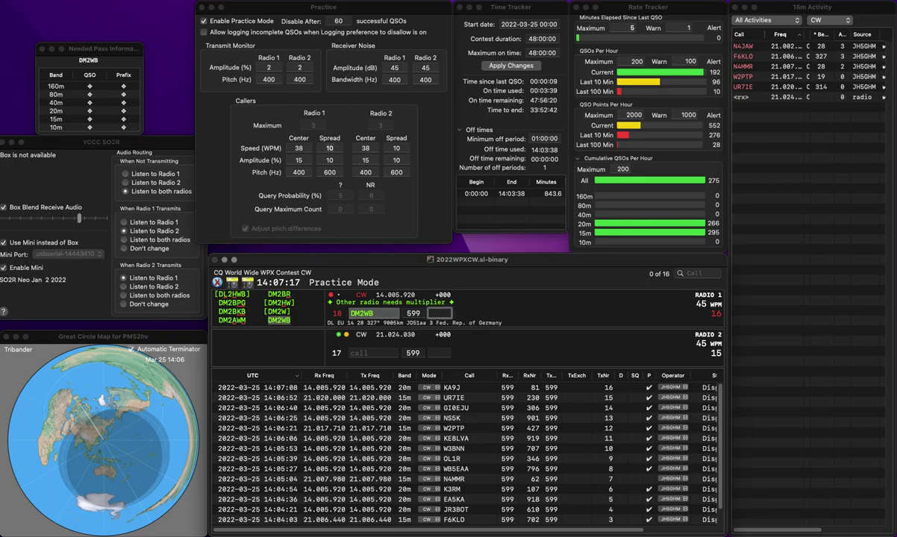
pyautogui.write('92')
pyautogui.press('Return')
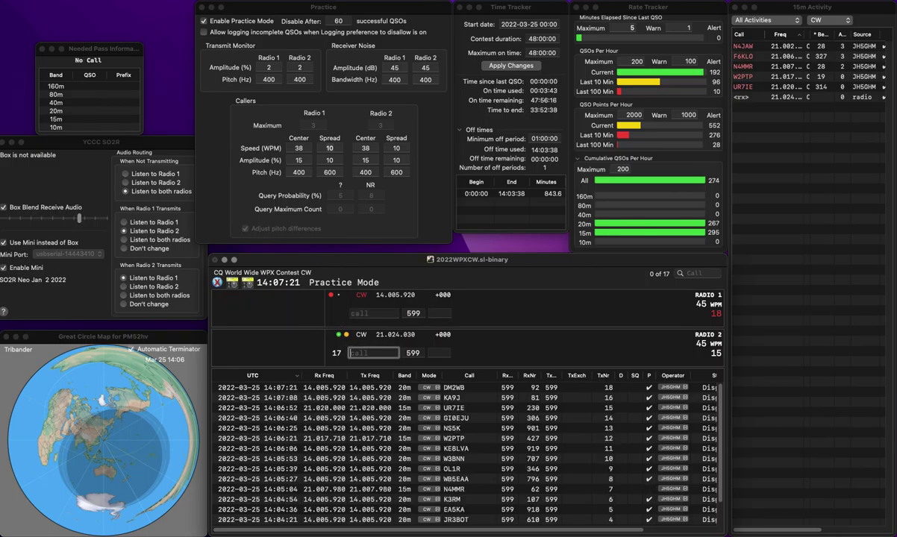
pyautogui.write('RA0FLP')
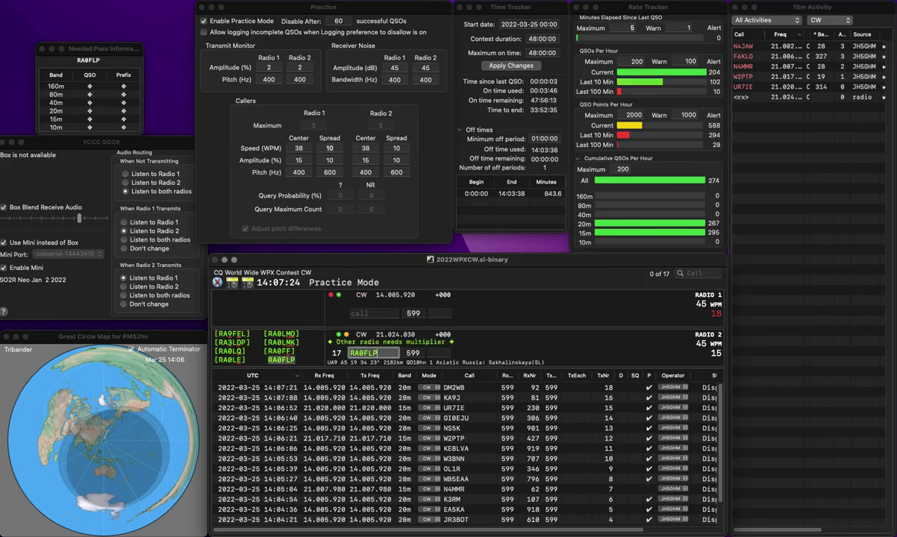
pyautogui.press('Return')
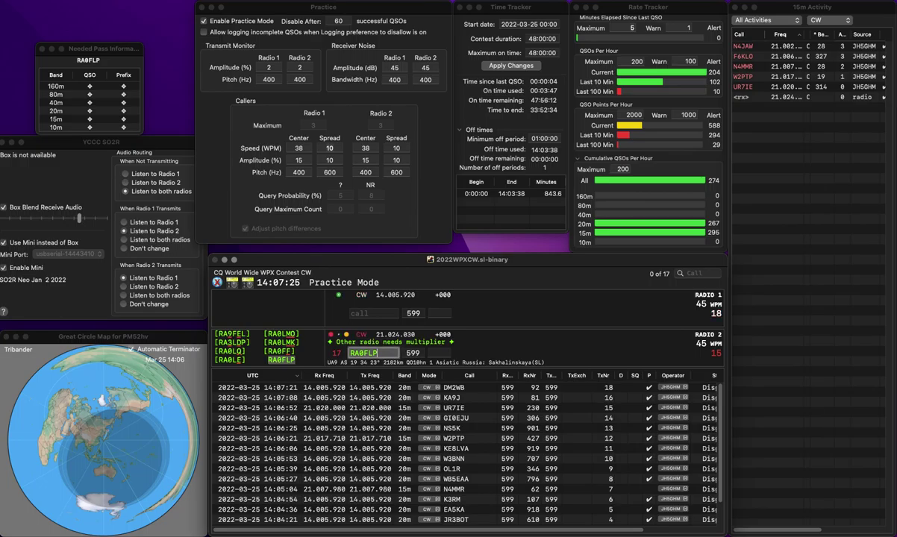
pyautogui.write('W8UVZ')
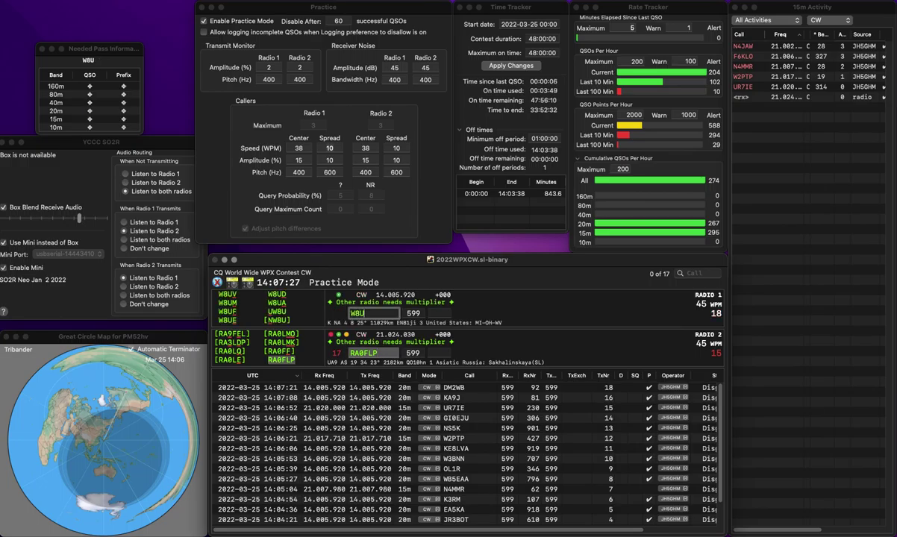
pyautogui.press('Return')
pyautogui.press('space')
pyautogui.write('154')
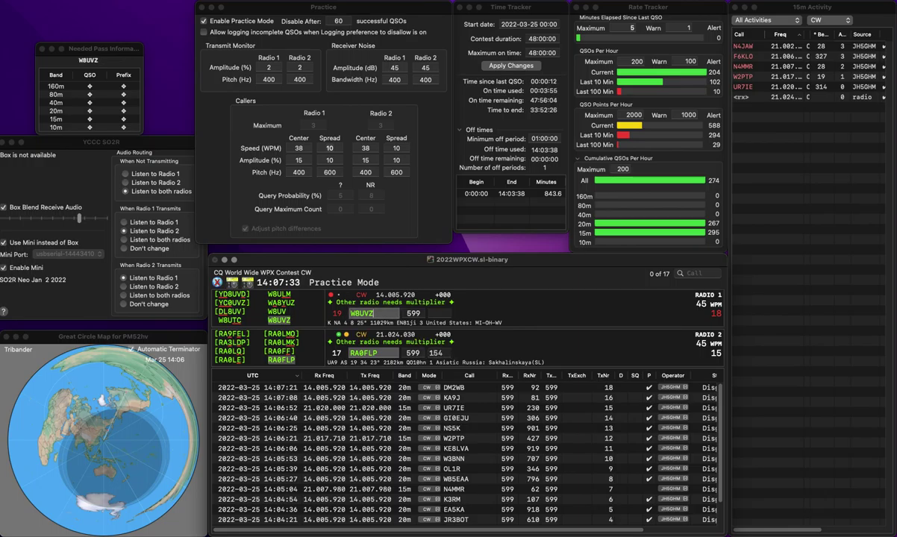
pyautogui.press('Return')
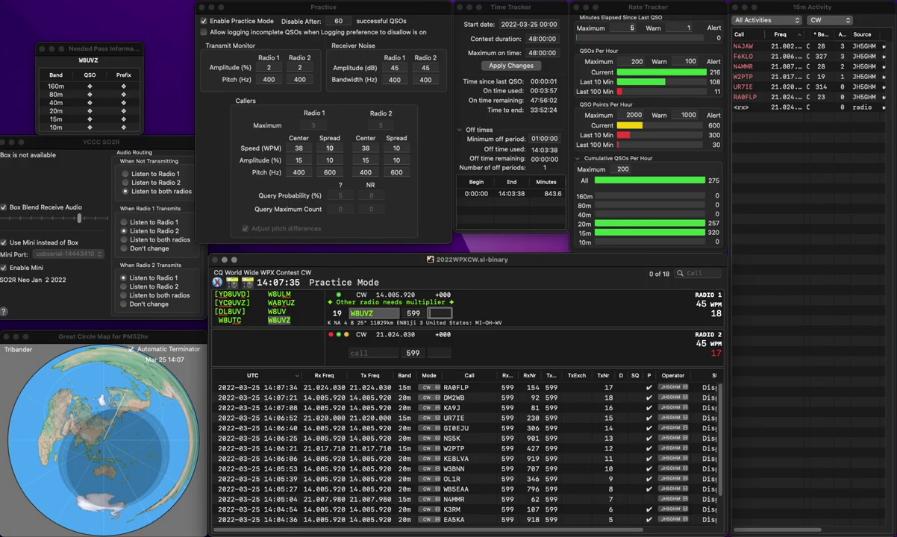
pyautogui.write('13')
pyautogui.press('Return')
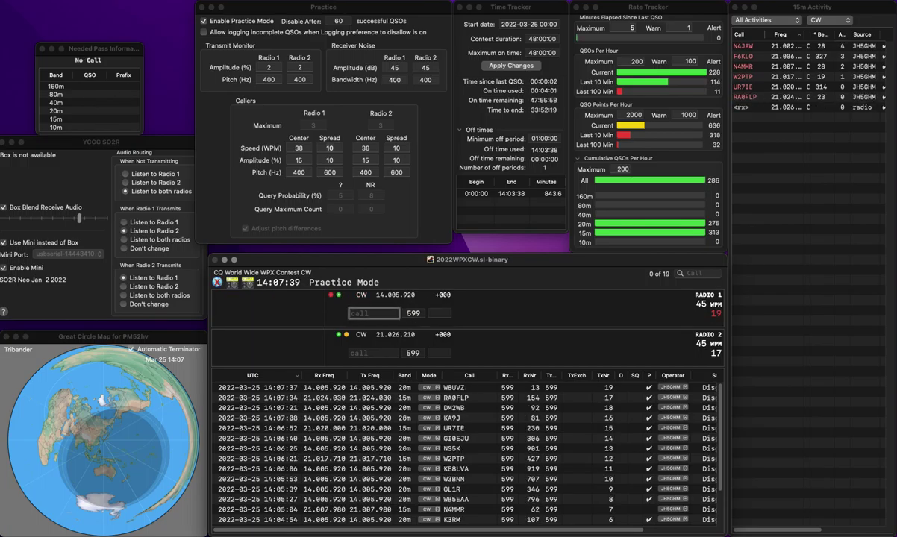
# Work K5WSC on Radio 1 and log it with received serial number 780.
pyautogui.write('K5WSC')
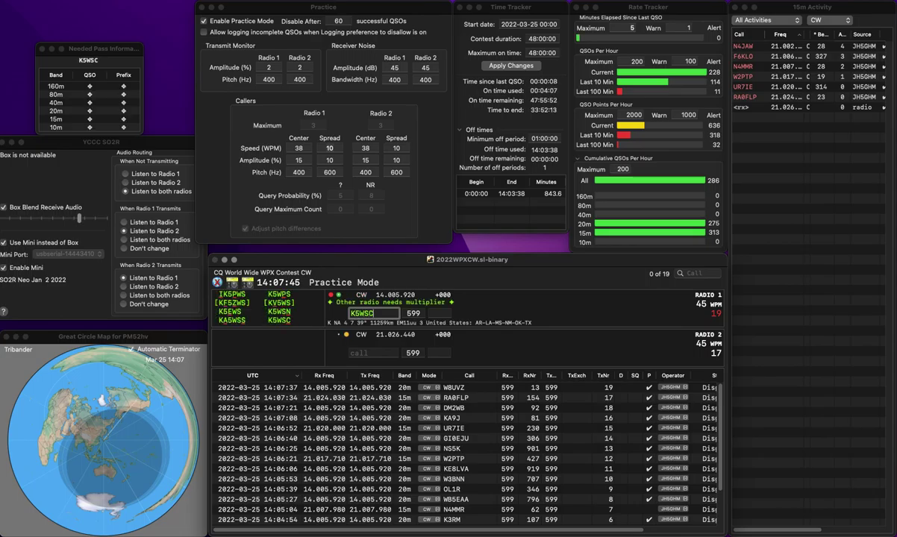
pyautogui.press('Return')
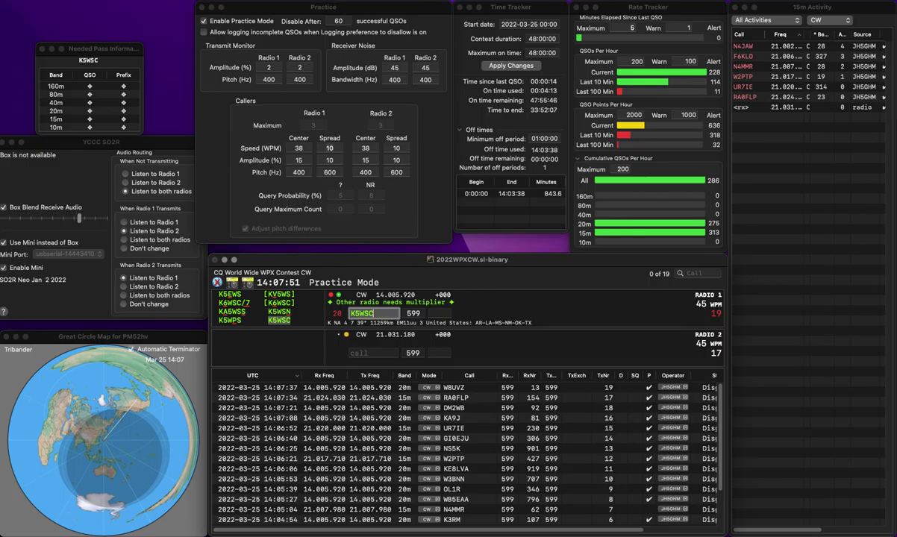
pyautogui.press('space')
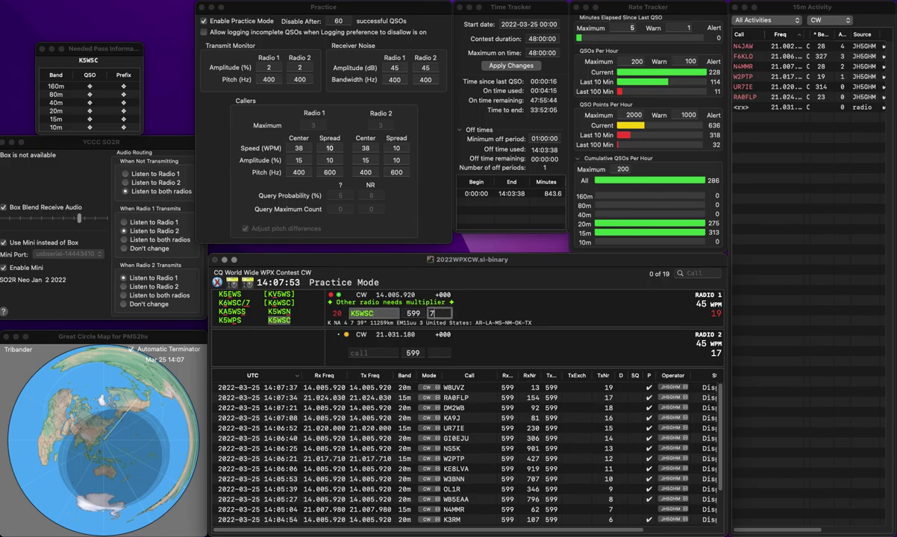
pyautogui.write('780')
pyautogui.press('Return')
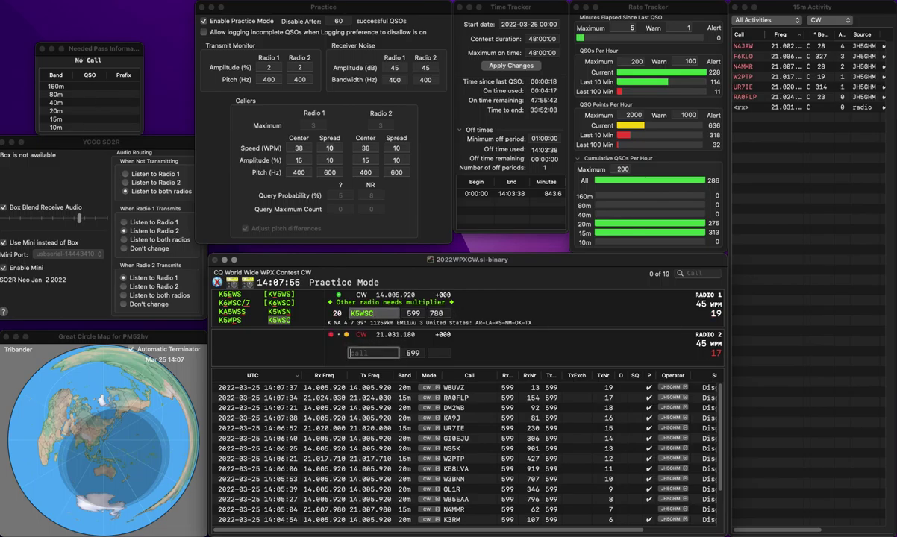
pyautogui.press('Up')
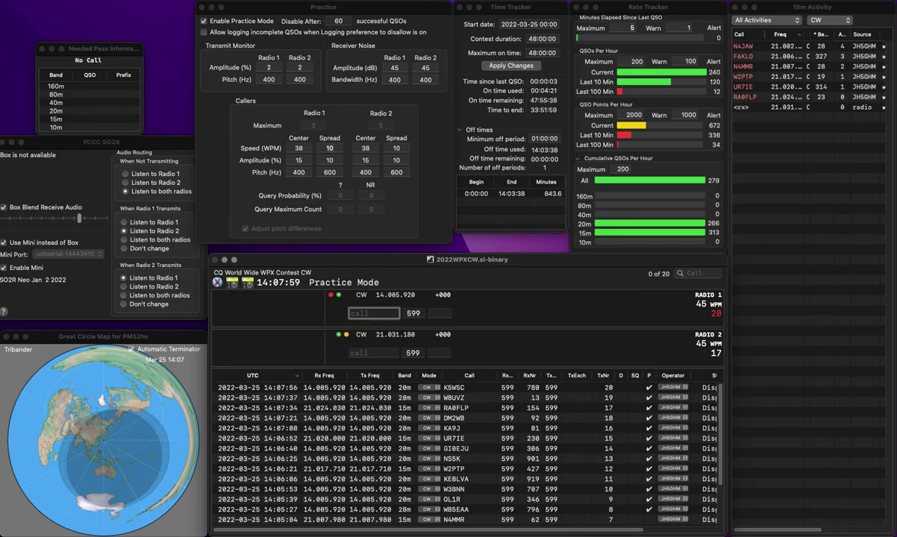
pyautogui.write('DJ2WT')
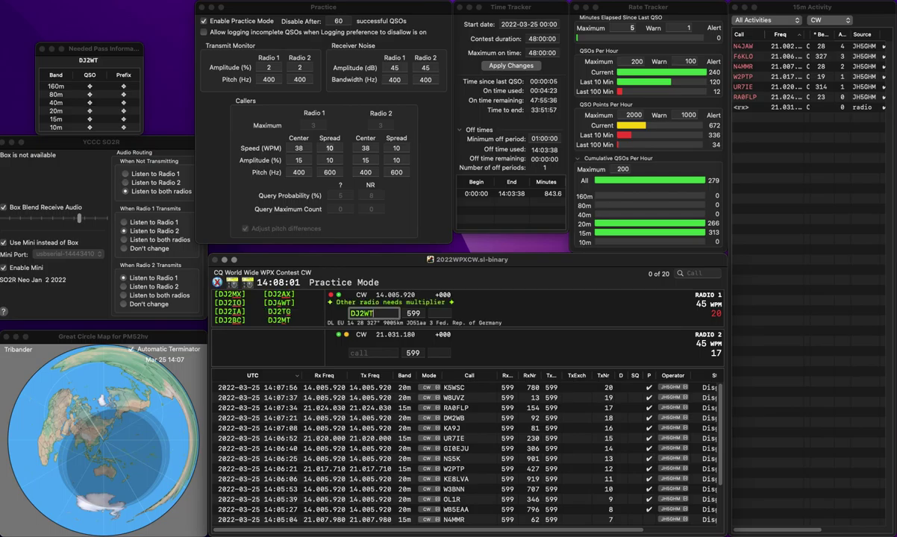
pyautogui.press('Return')
pyautogui.press('Down')
pyautogui.write('KE3O')
pyautogui.click(371, 313)
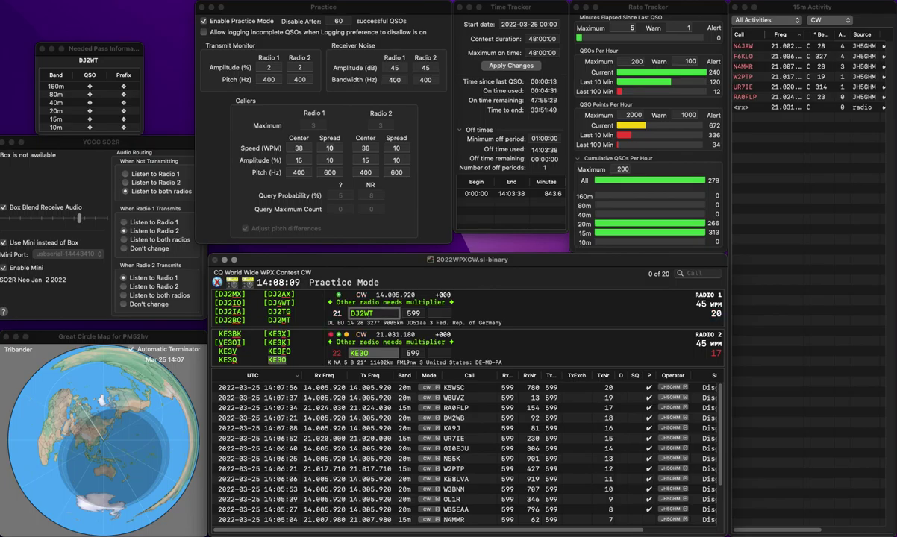
pyautogui.press('BackSpace')
pyautogui.write('M')
pyautogui.press('Return')
pyautogui.press('\\')
pyautogui.press('Return')
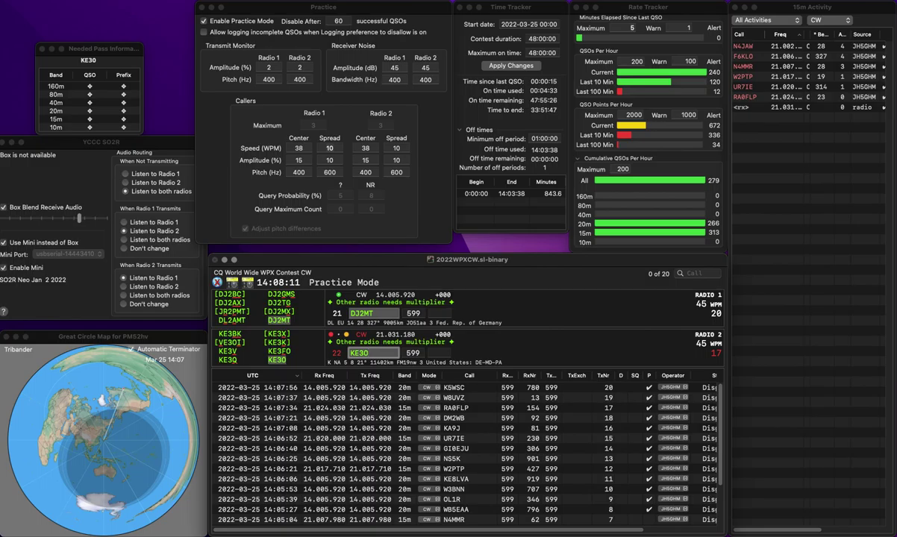
pyautogui.press('Return')
pyautogui.press('\\')
pyautogui.press('space')
pyautogui.write('758')
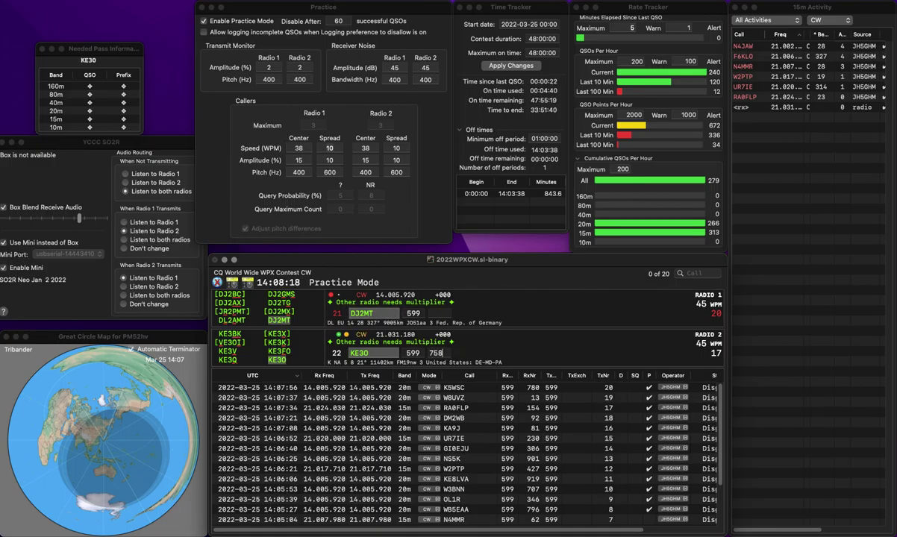
pyautogui.press('Return')
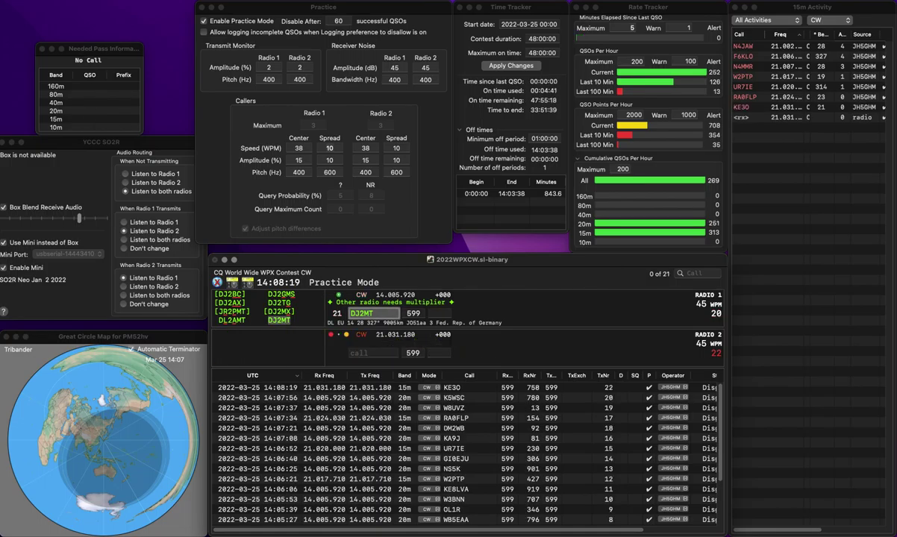
pyautogui.write('8')
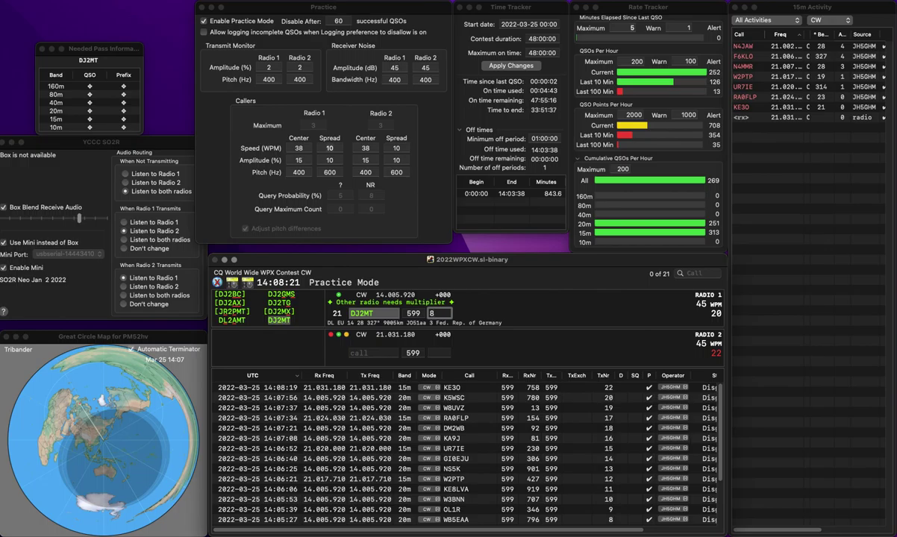
pyautogui.write('86')
pyautogui.press('Return')
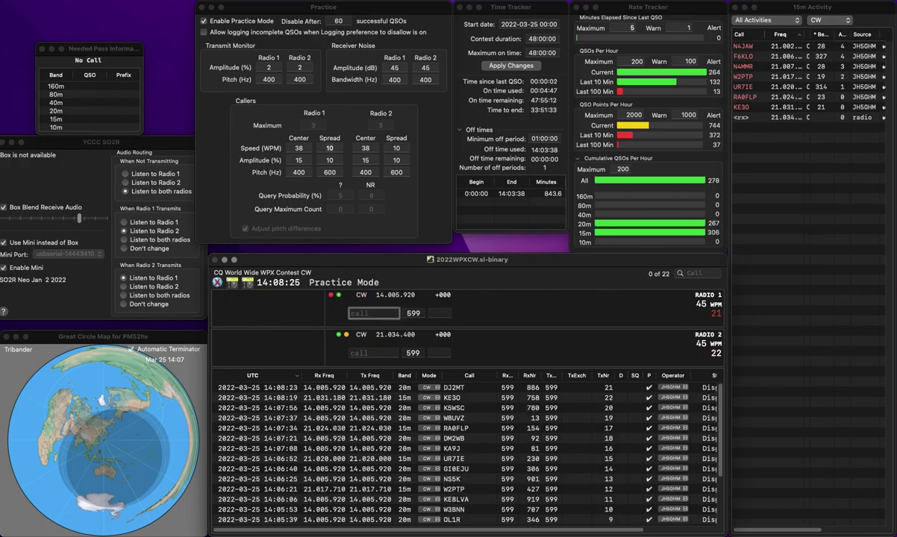
pyautogui.write('W')
pyautogui.write('7MM')
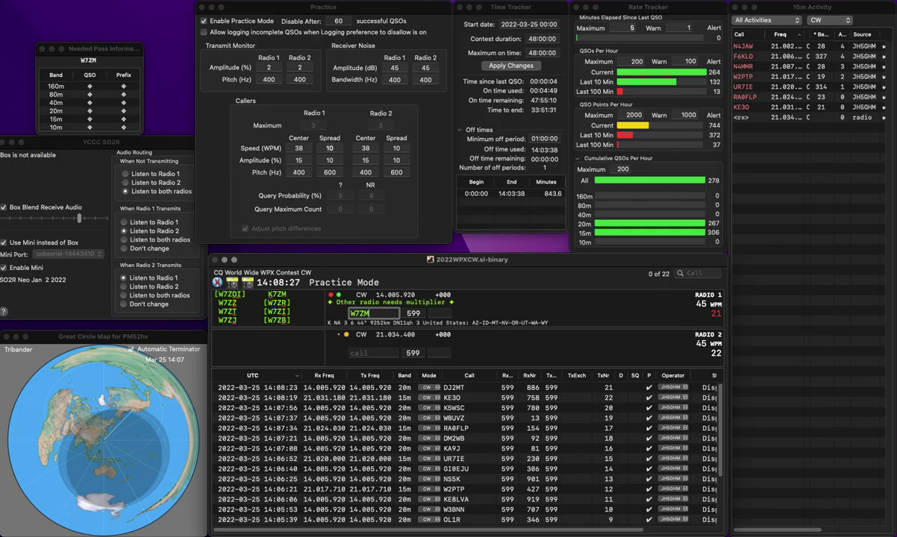
pyautogui.press('BackSpace')
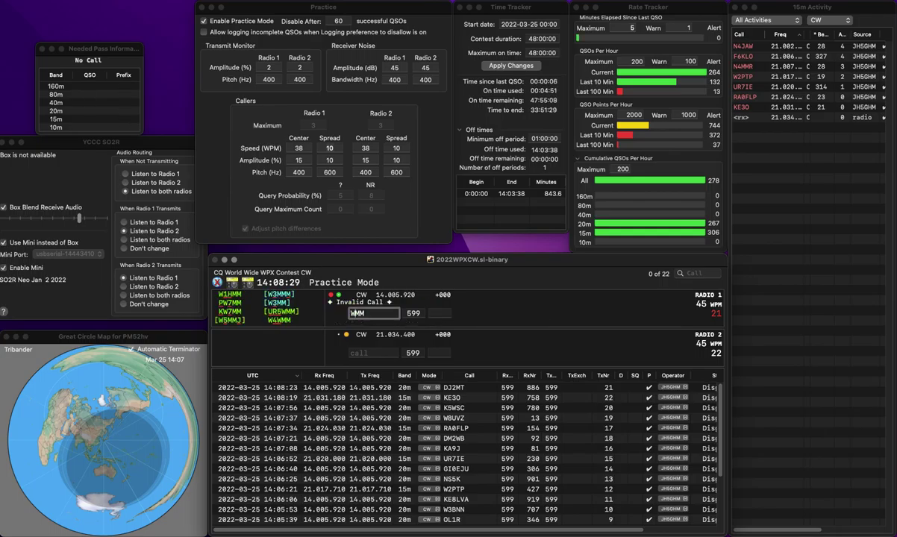
pyautogui.press('Left')
pyautogui.press('Left')
pyautogui.write('Z2')
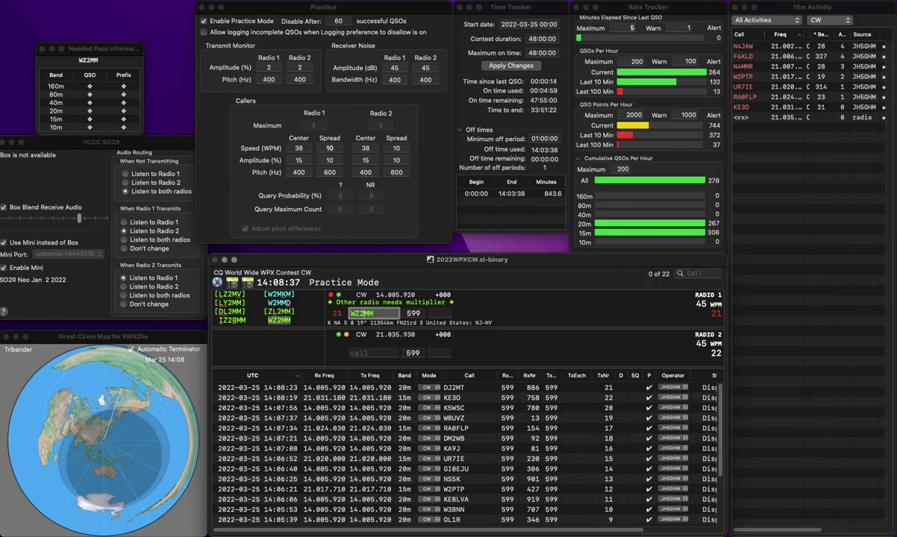
pyautogui.click(373, 353)
pyautogui.write('D0')
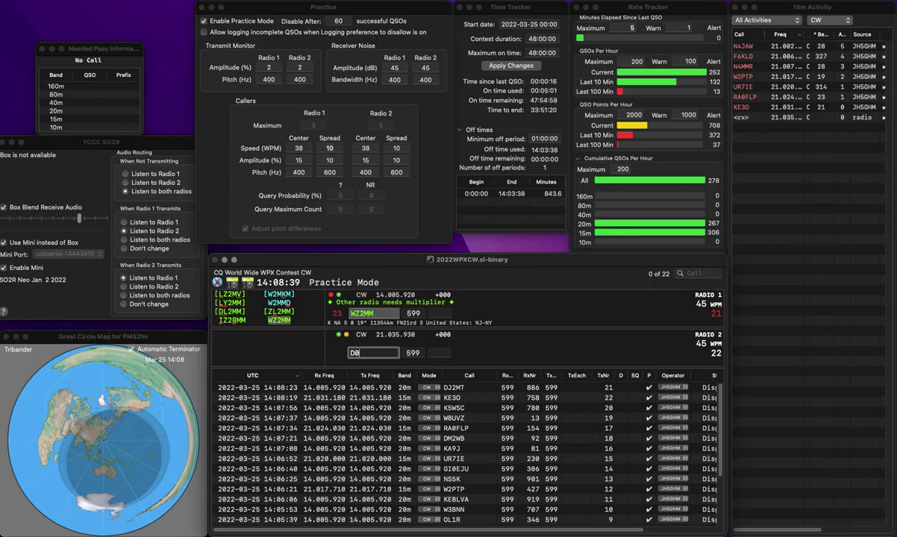
pyautogui.click(365, 314)
pyautogui.press('Tab')
pyautogui.write('495')
pyautogui.press('Return')
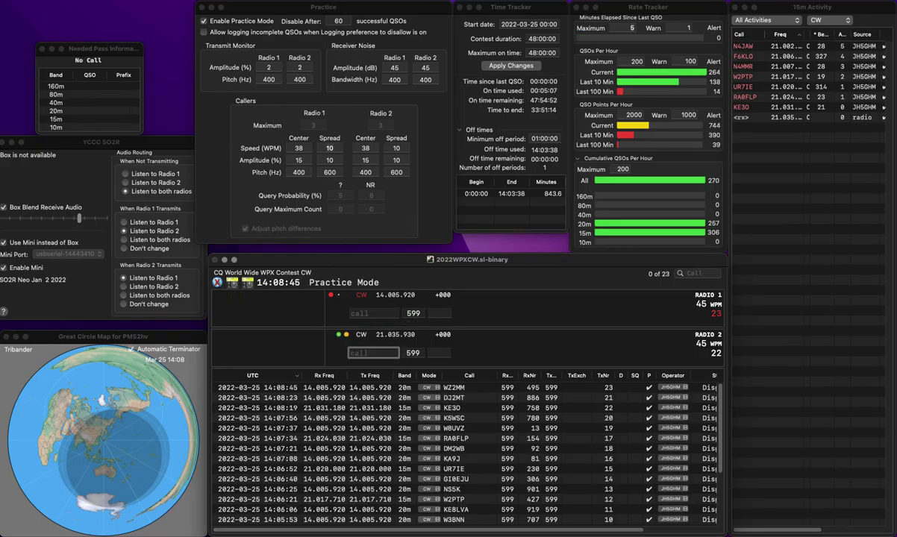
pyautogui.click(373, 314)
pyautogui.write('KD')
pyautogui.press('Return')
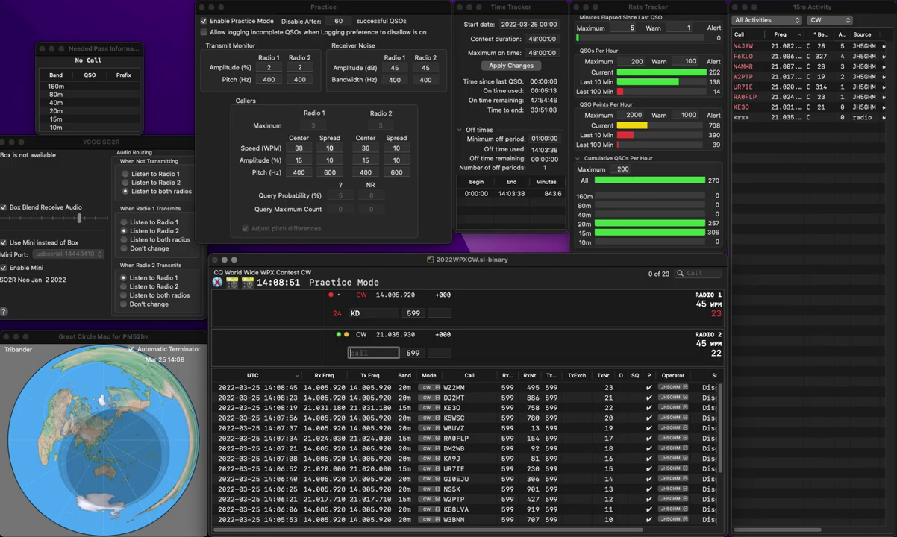
pyautogui.write('KD0NPT')
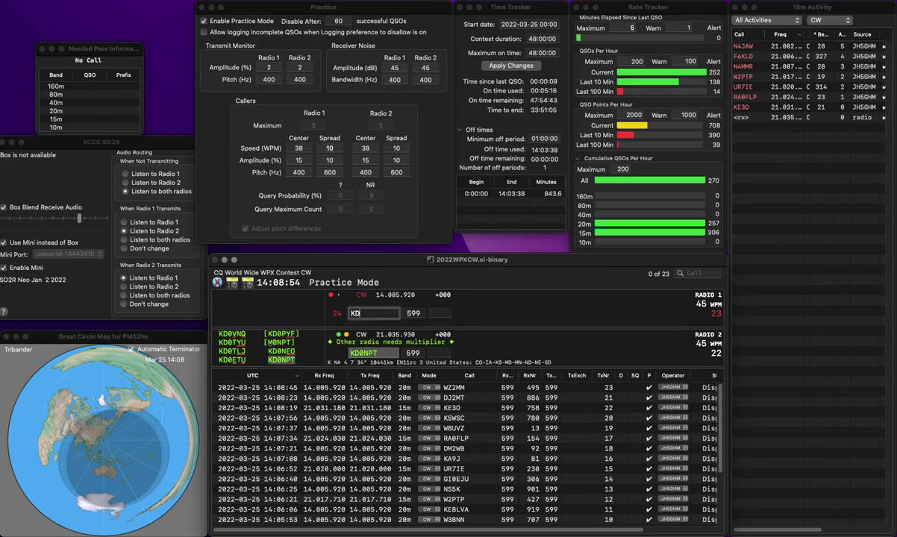
pyautogui.press('Return')
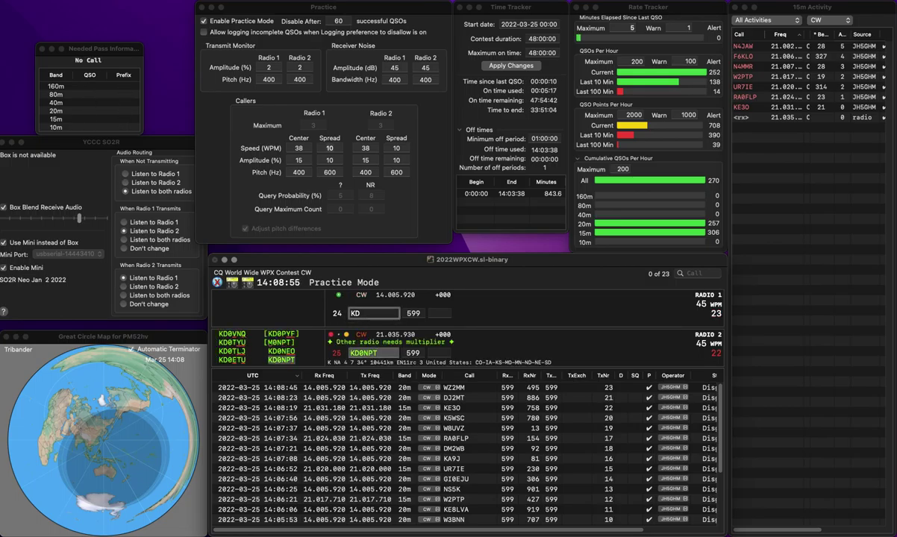
# Change the partial call on Radio 1 to KB0 and send it.
pyautogui.press('BackSpace')
pyautogui.write('B0E')
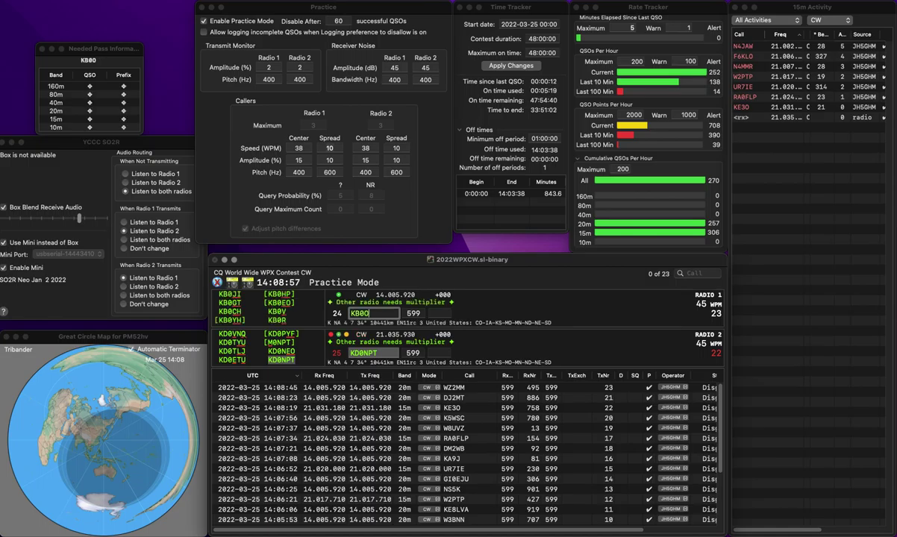
pyautogui.press('BackSpace')
pyautogui.press('Return')
pyautogui.press('Tab')
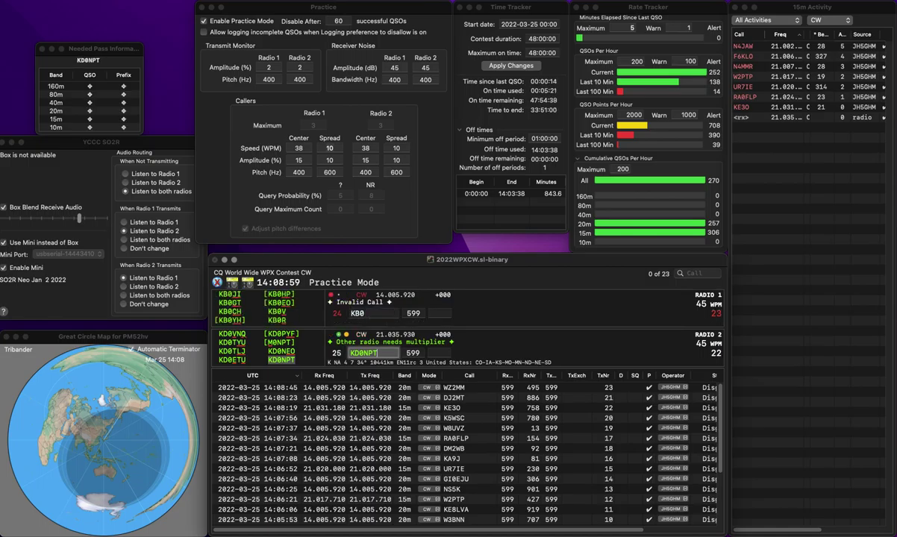
pyautogui.press('space')
pyautogui.write('69')
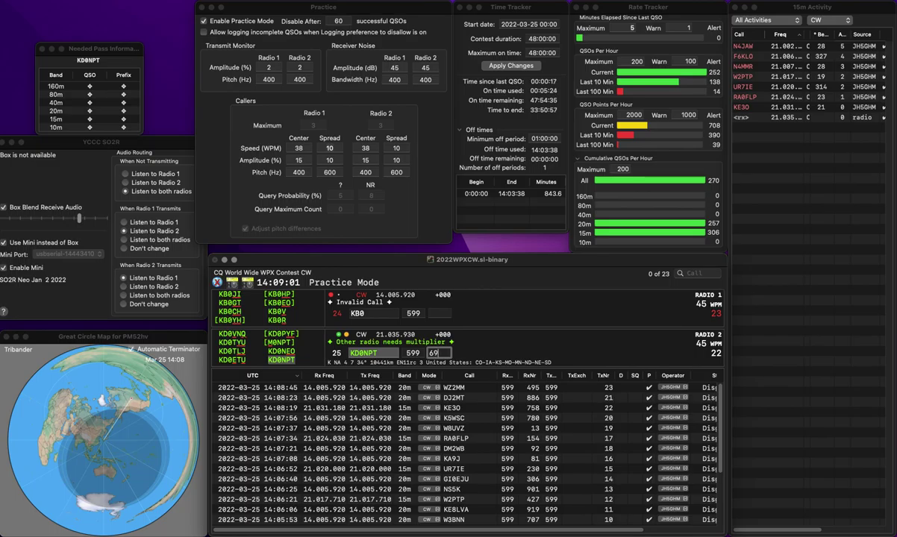
pyautogui.press('Return')
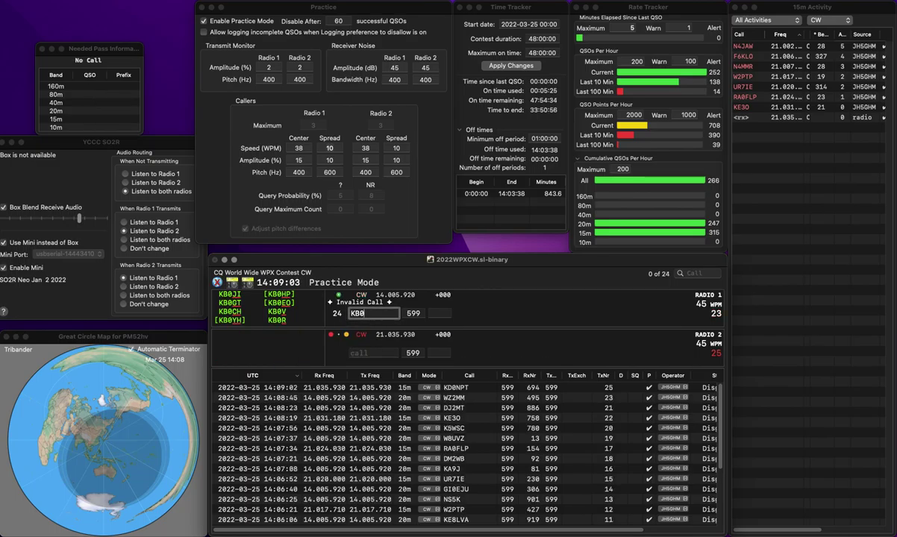
pyautogui.press('BackSpace')
pyautogui.write('9WT')
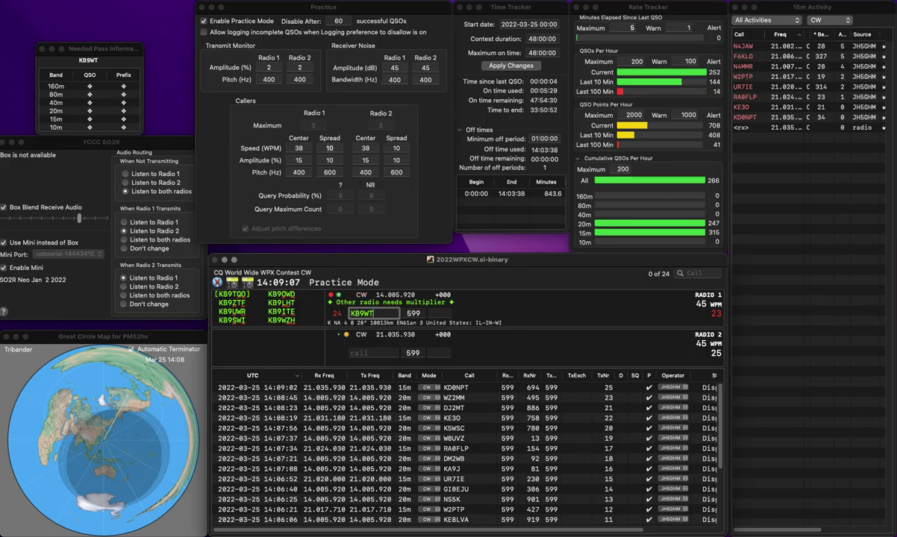
pyautogui.press('BackSpace')
pyautogui.press('BackSpace')
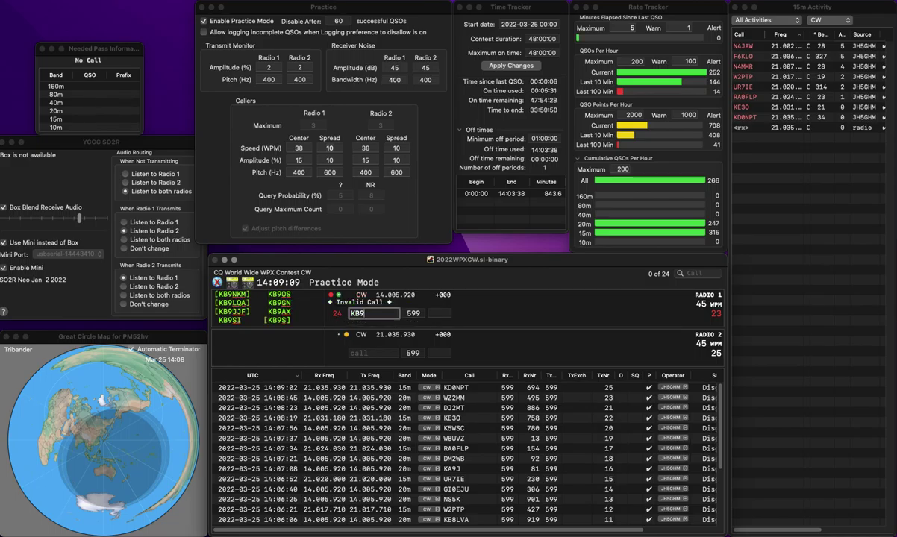
pyautogui.write('OWD')
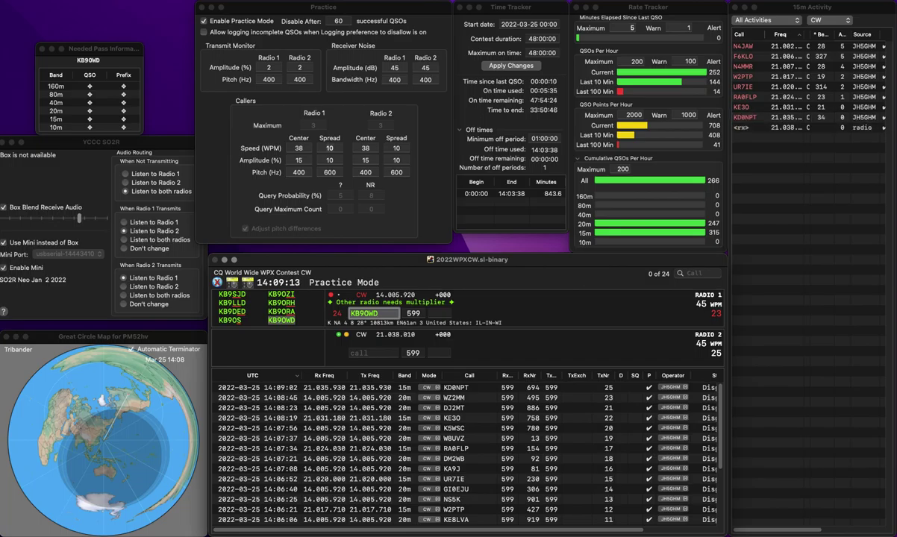
pyautogui.press('space')
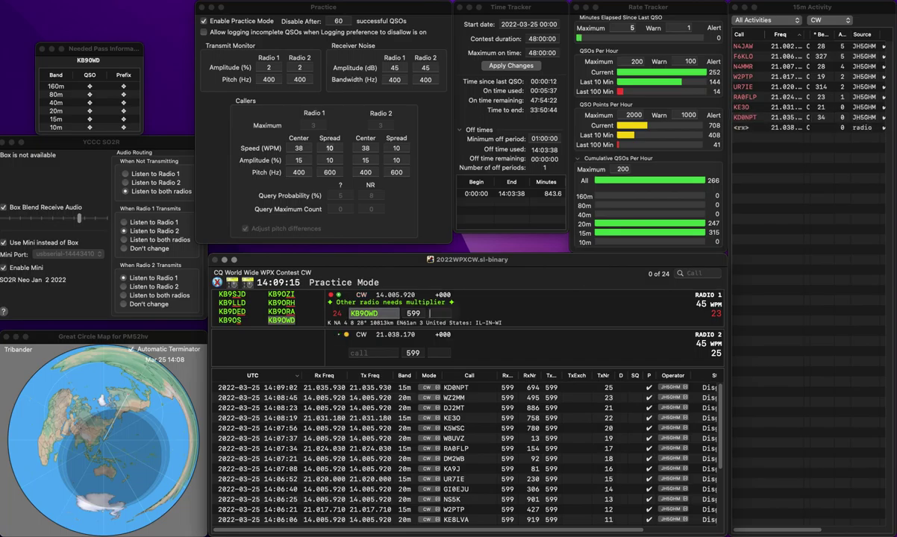
pyautogui.write('178')
pyautogui.press('Return')
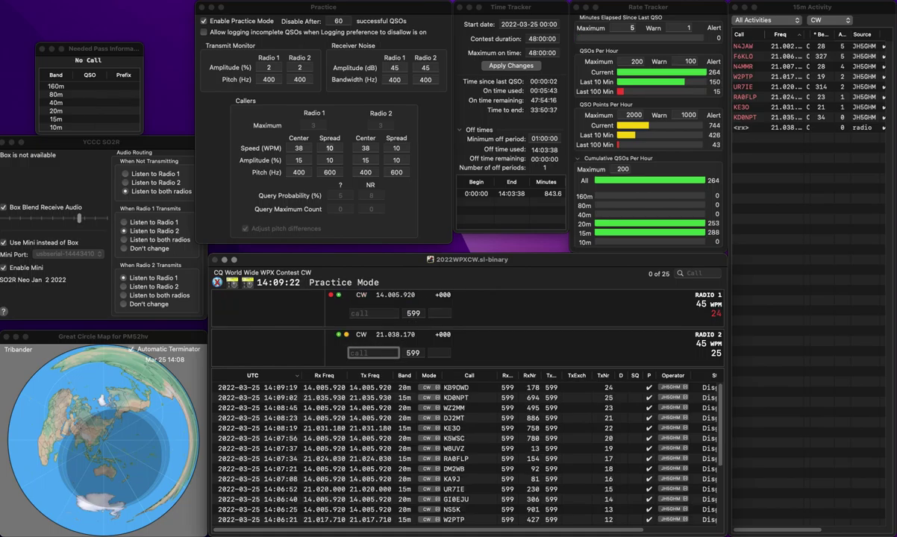
pyautogui.click(374, 314)
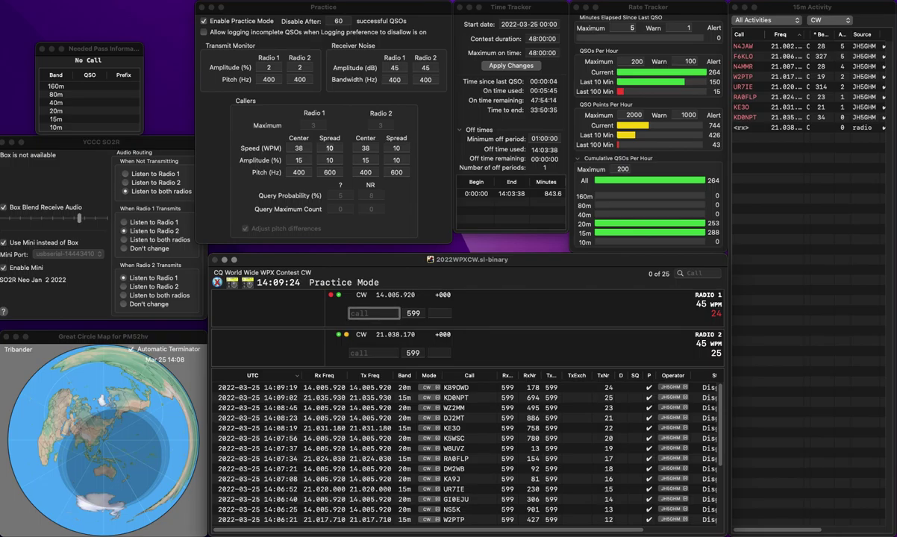
pyautogui.write('8S')
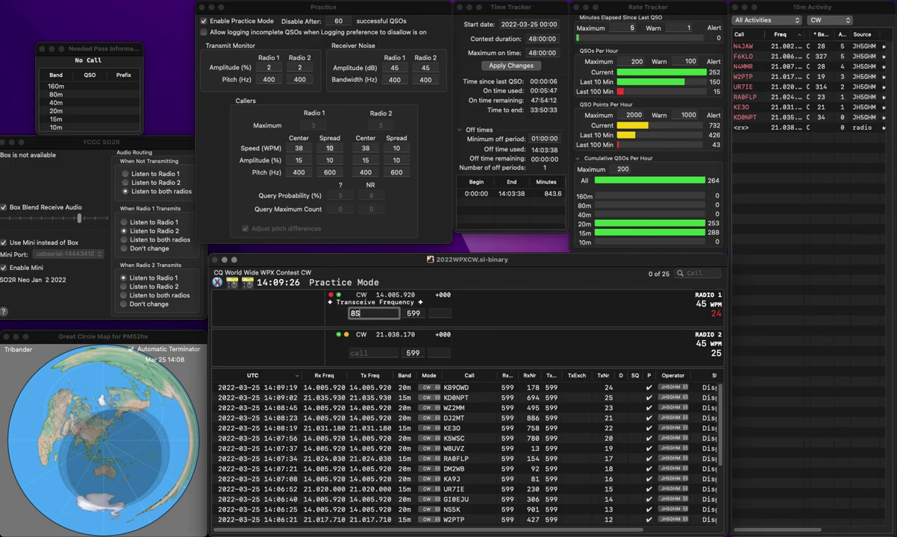
pyautogui.press('BackSpace')
pyautogui.press('BackSpace')
pyautogui.write('HB9')
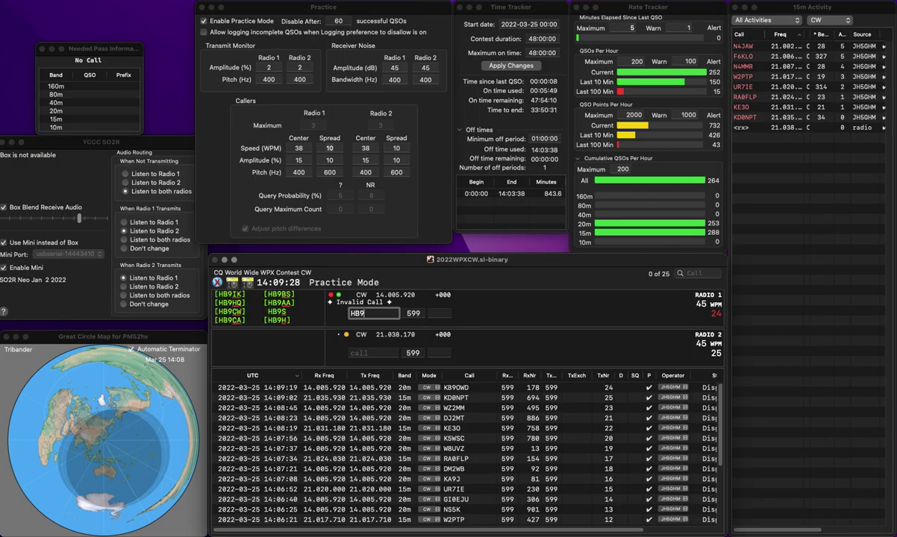
pyautogui.write('HBV')
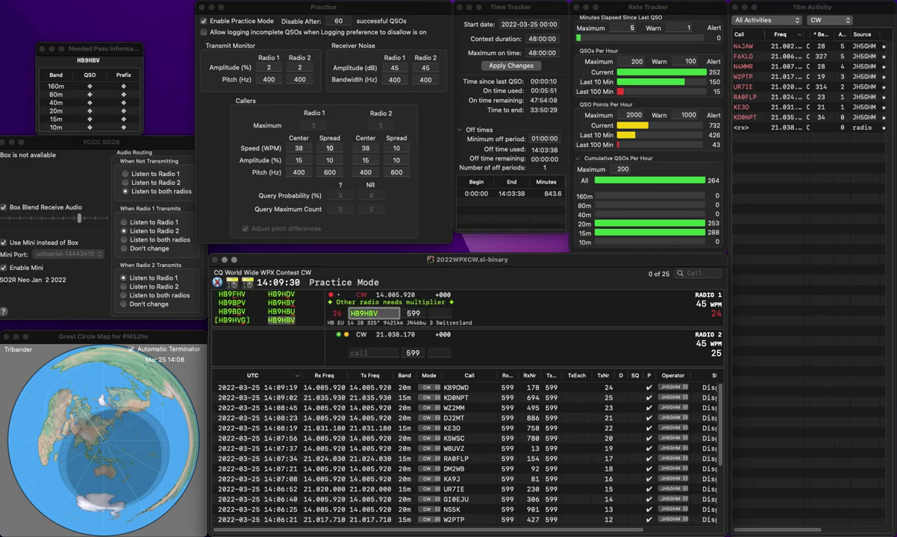
pyautogui.press('space')
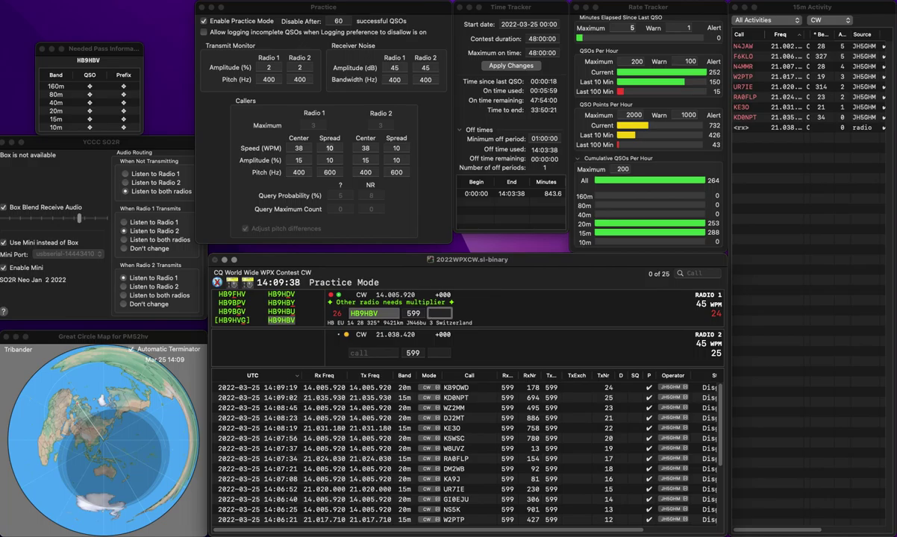
pyautogui.write('36')
pyautogui.press('Return')
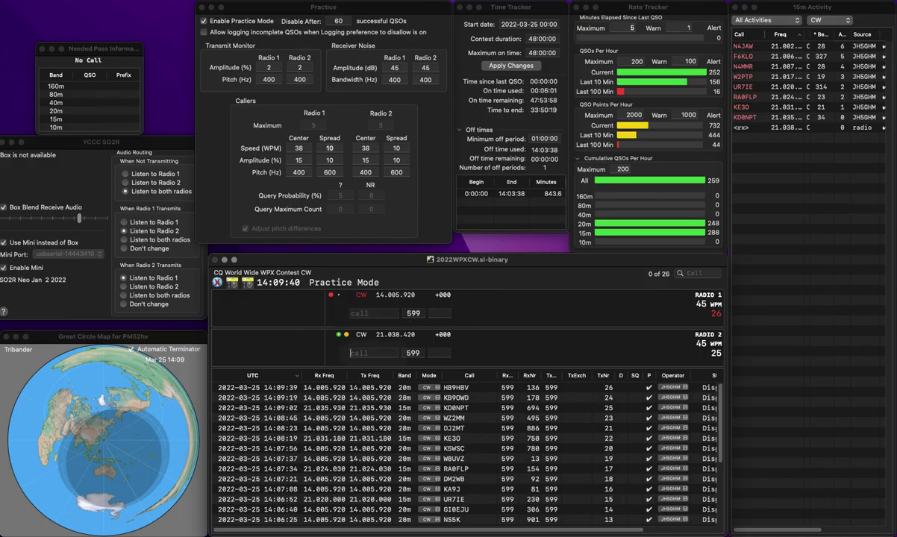
pyautogui.click(373, 314)
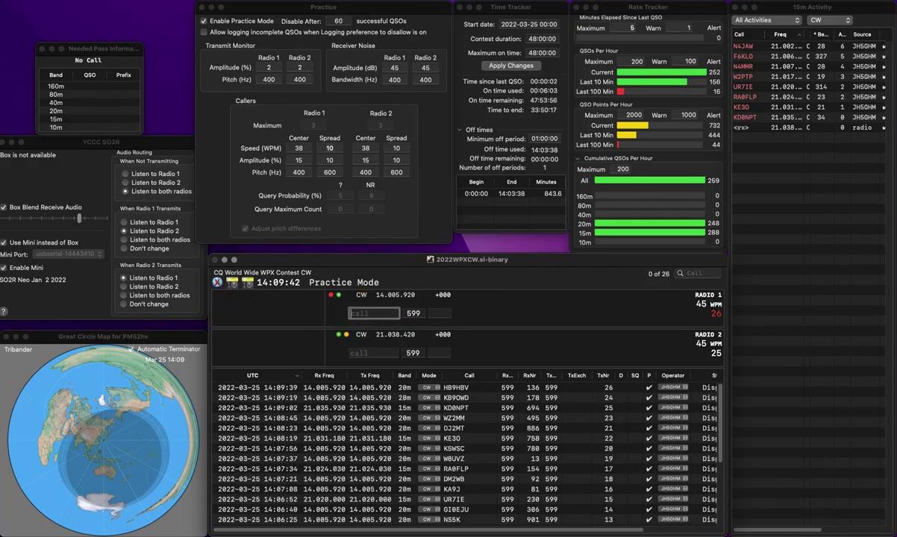
pyautogui.write('N6CB')
pyautogui.press('Left')
pyautogui.write('S')
pyautogui.press('Home')
pyautogui.write('K')
pyautogui.press('Return')
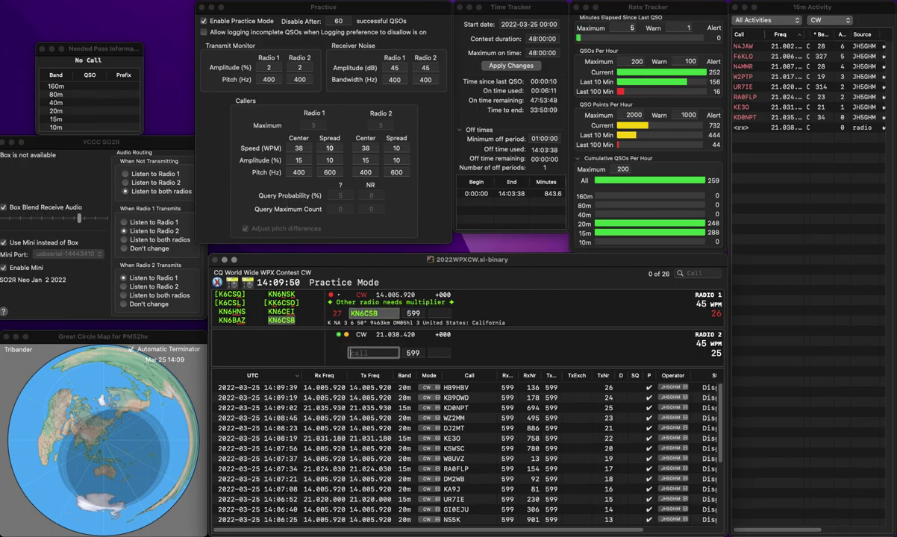
# Log KN6CSB on Radio 1 with received serial number 159, and enter W0LL on Radio 2 with its exchange.
pyautogui.press('Tab')
pyautogui.press('space')
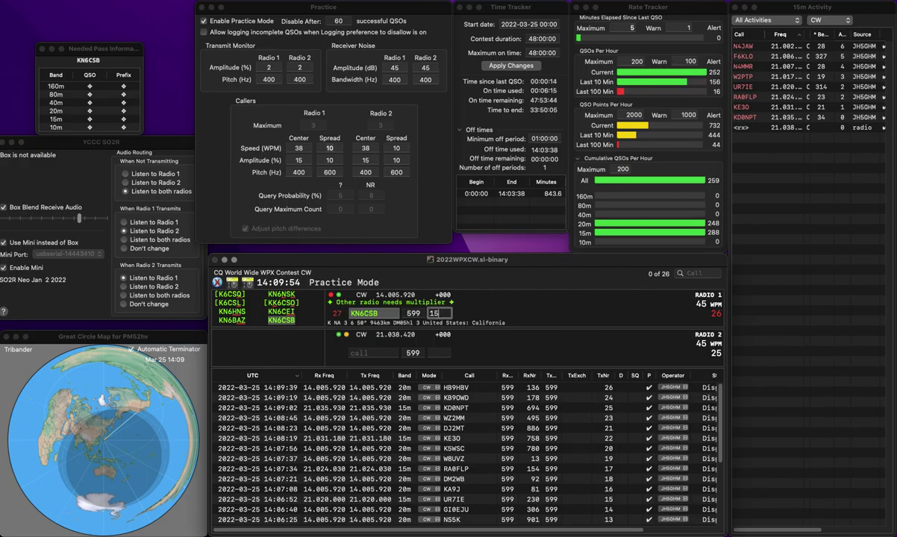
pyautogui.press('Return')
pyautogui.write('W0')
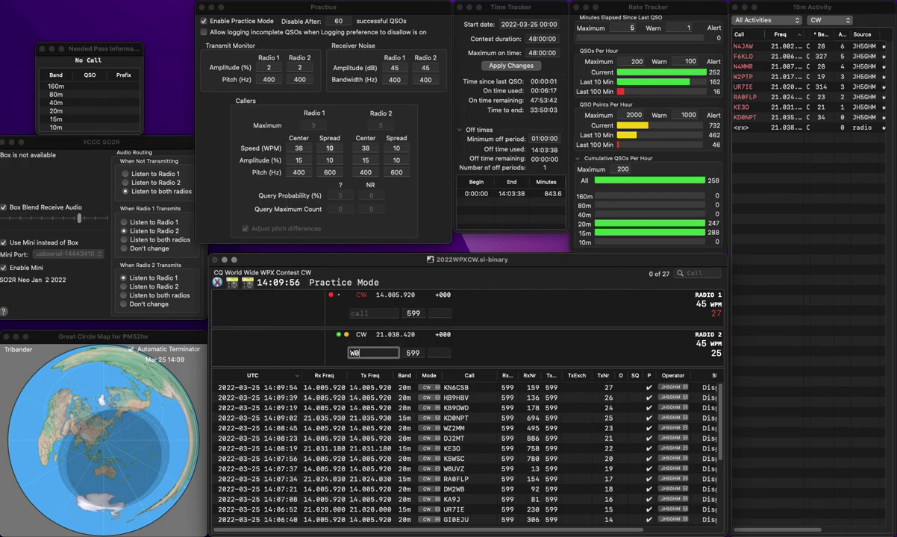
pyautogui.write('LL')
# Enter OP1B on Radio 1, send its exchange, and log it with received serial number 501.
pyautogui.write('OP1')
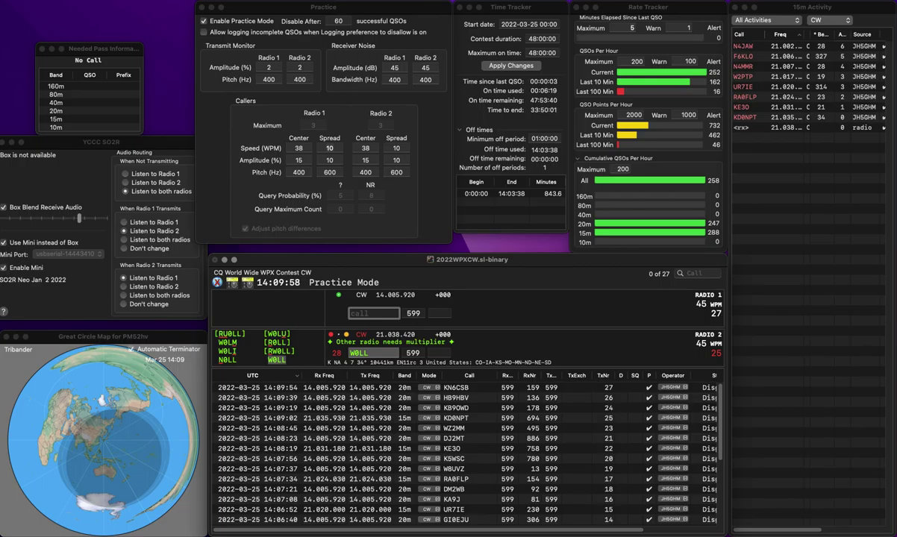
pyautogui.write('B')
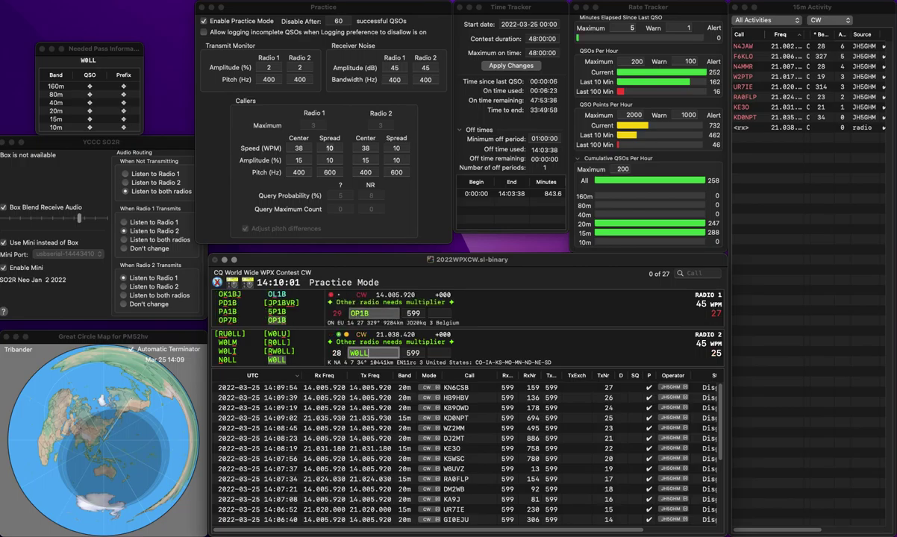
pyautogui.press('Return')
pyautogui.press('Tab')
pyautogui.press('space')
pyautogui.write('501')
pyautogui.press('Return')
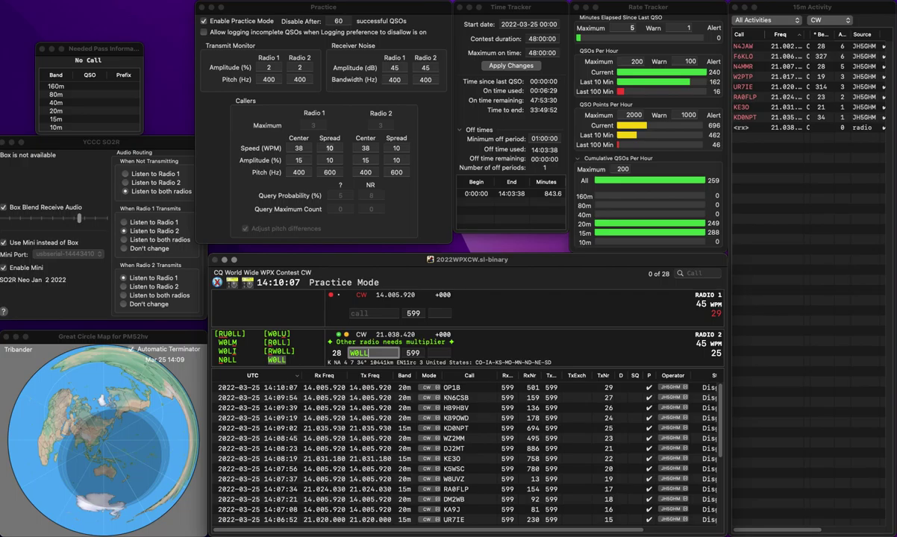
pyautogui.press('Return')
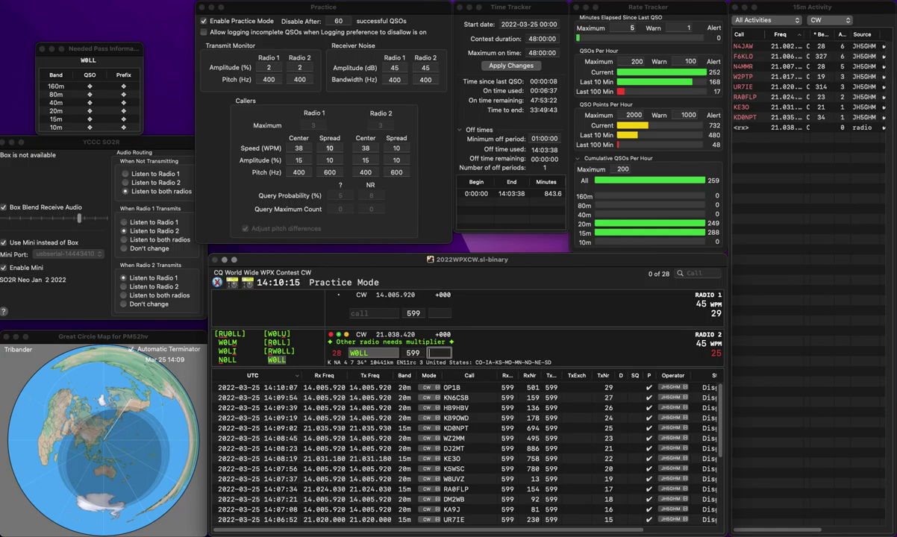
pyautogui.write('37')
pyautogui.press('Return')
# Enter KK5KLK on Radio 1, send its exchange, and log it with received serial number 757.
pyautogui.write('K')
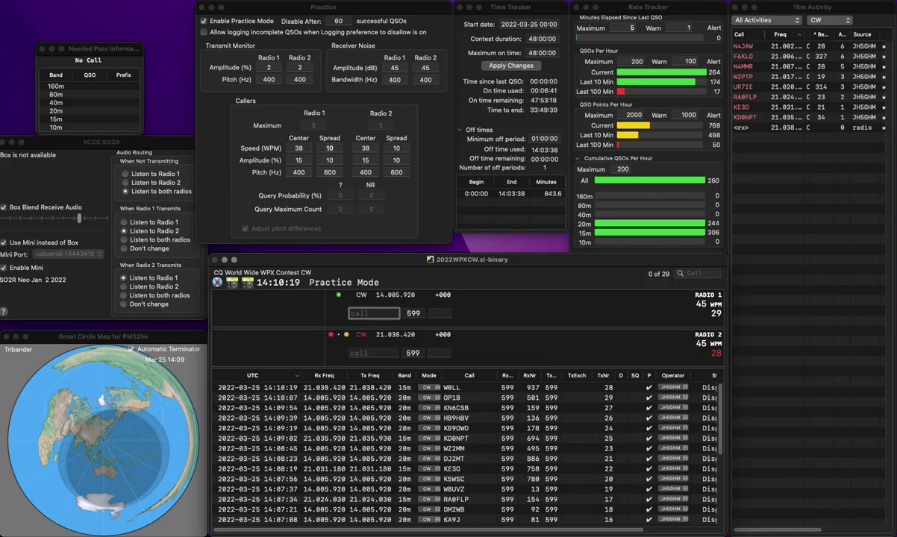
pyautogui.write('K5K')
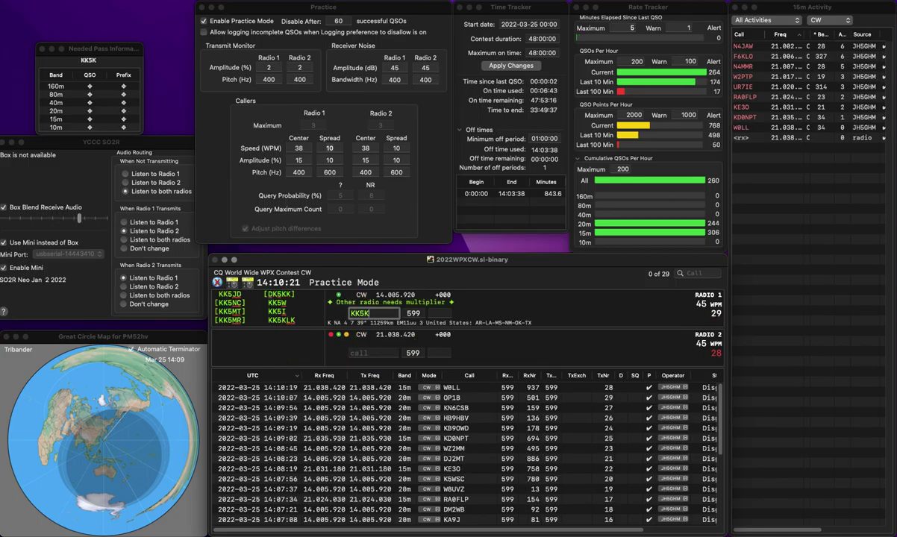
pyautogui.write('LK')
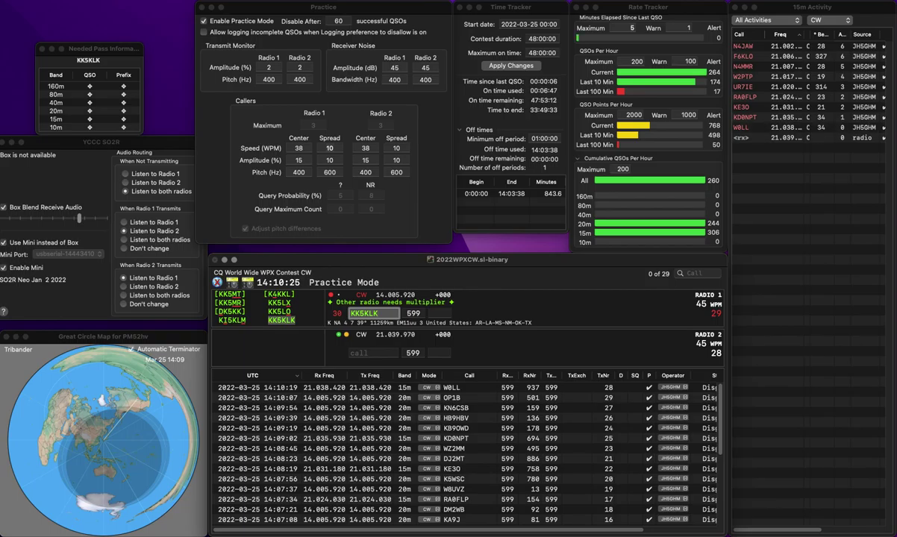
pyautogui.press('Return')
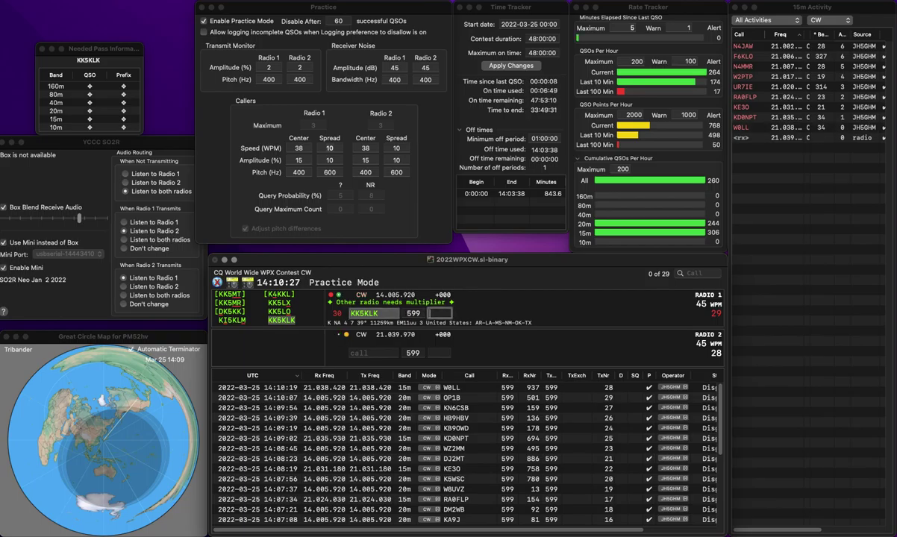
pyautogui.write('757')
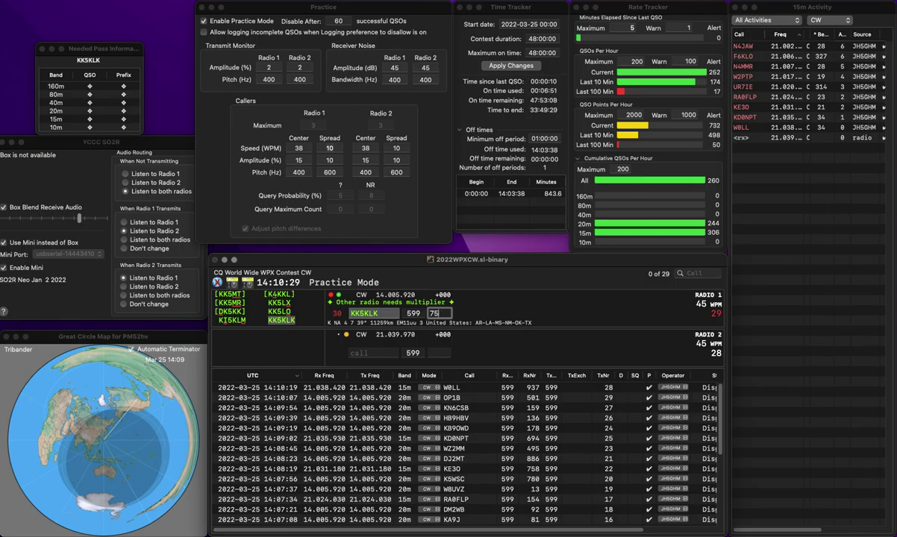
pyautogui.press('Return')
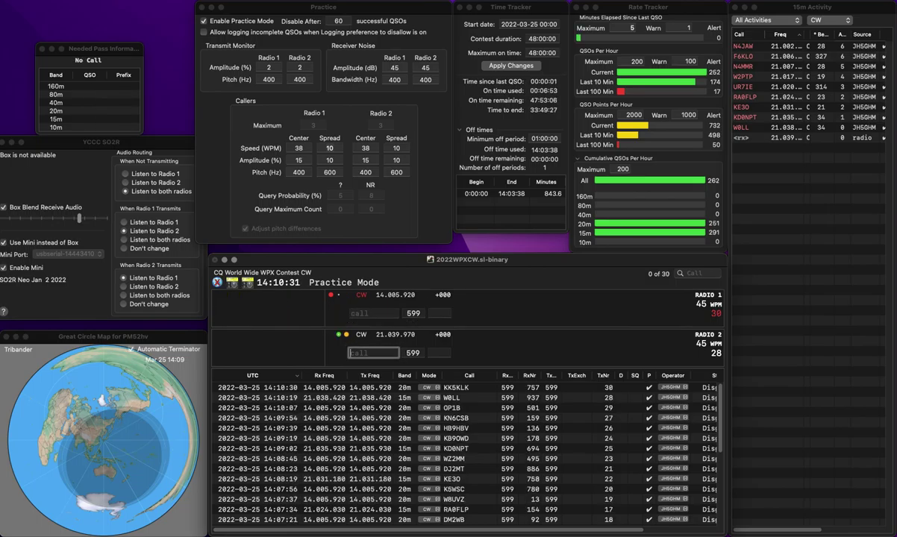
# Enter the partial call W on Radio 2, and enter SP7C on Radio 1 with its exchange.
pyautogui.press('Up')
pyautogui.write('SP')
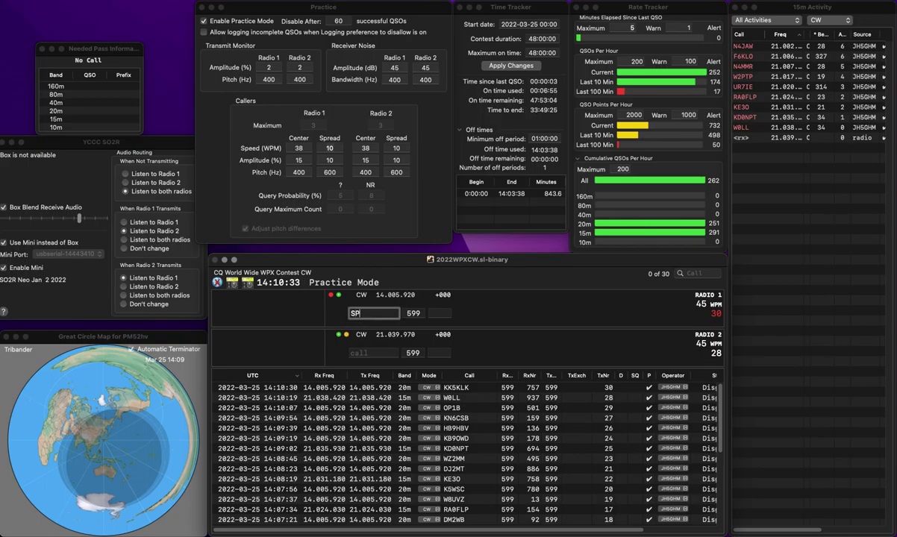
pyautogui.write('7')
pyautogui.press('Down')
pyautogui.write('W')
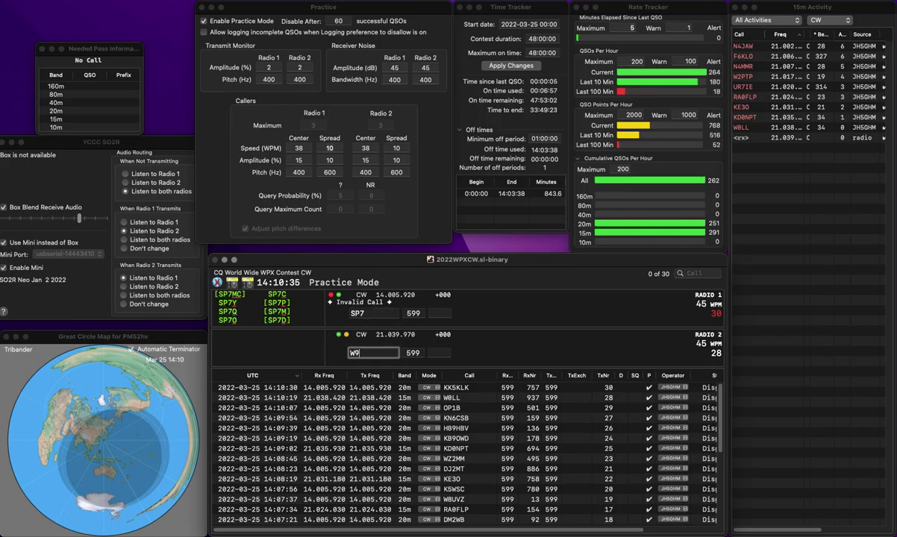
pyautogui.press('Up')
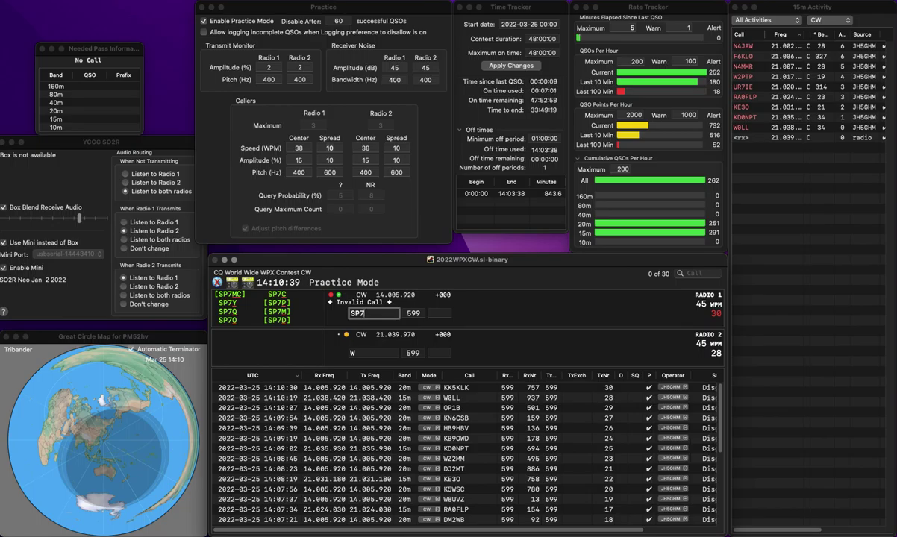
pyautogui.write('C')
pyautogui.press('Return')
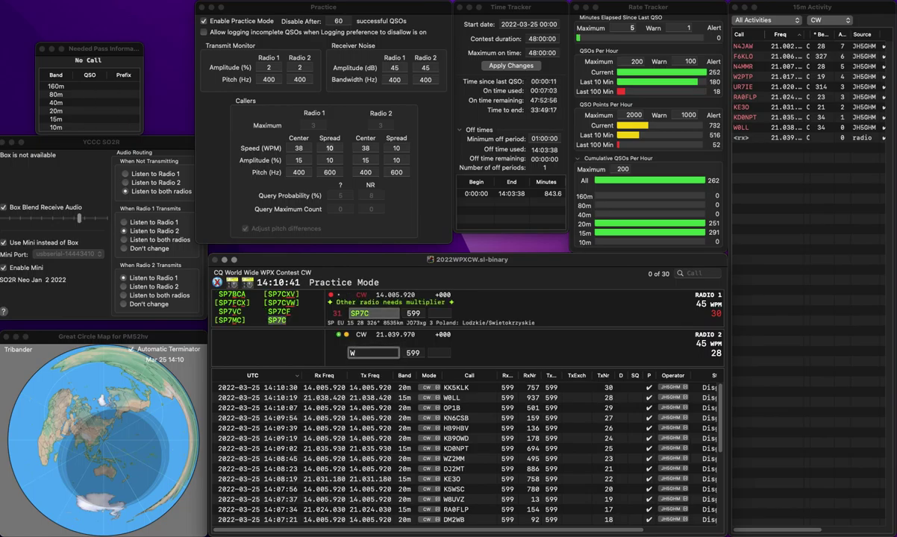
# Log SP7C on Radio 1 with received serial number 67, and complete the Radio 2 call as W8WGT.
pyautogui.press('Up')
pyautogui.press('space')
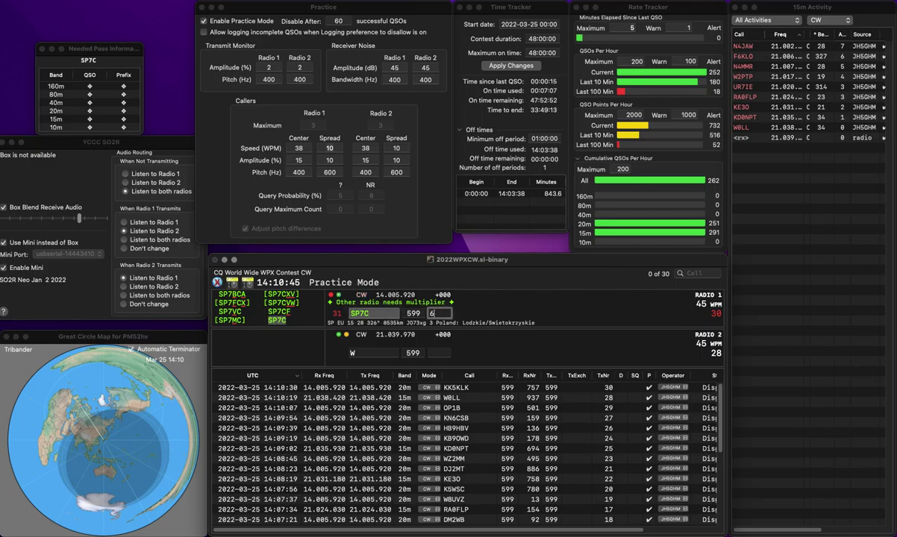
pyautogui.press('Return')
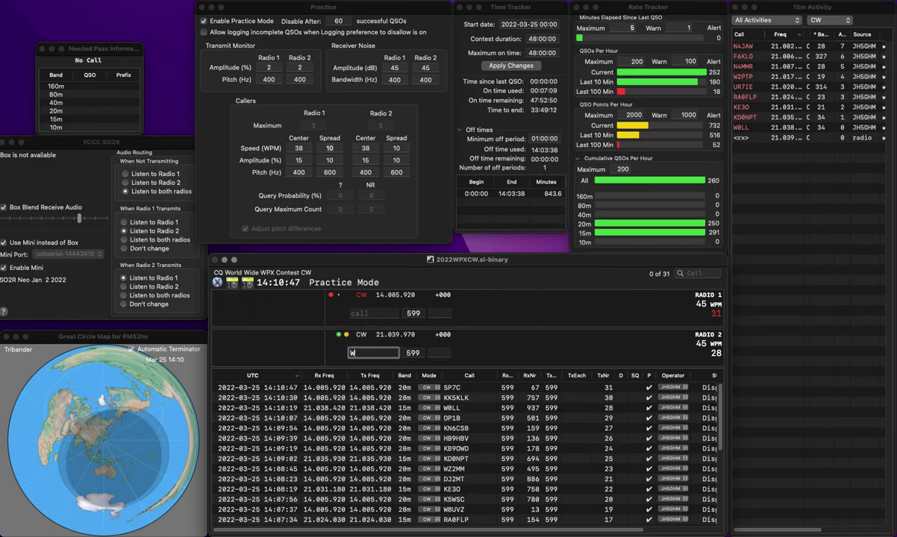
pyautogui.write('8WGT')
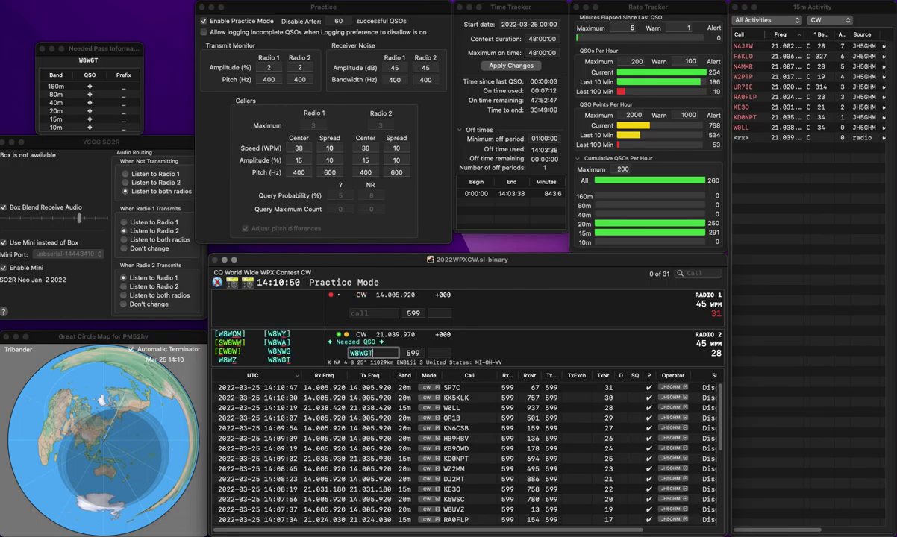
pyautogui.press('Return')
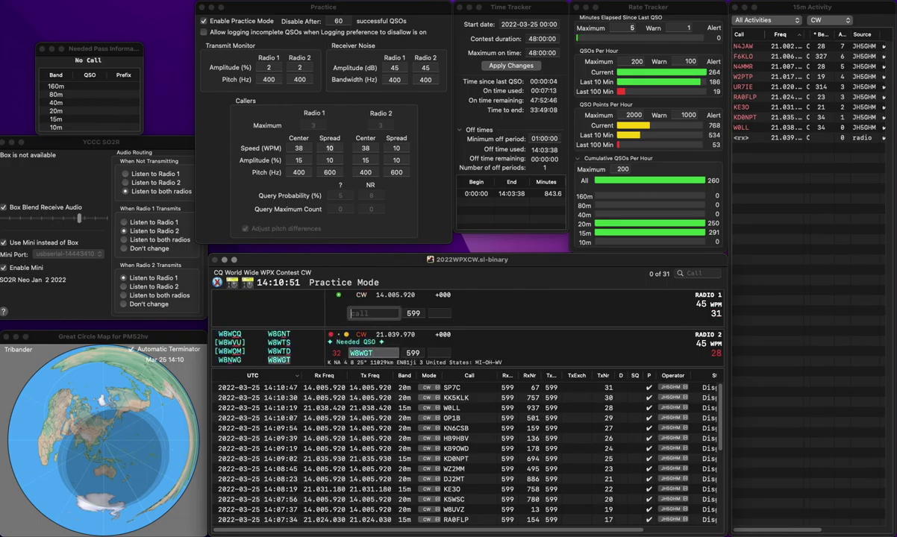
pyautogui.write('F7IW')
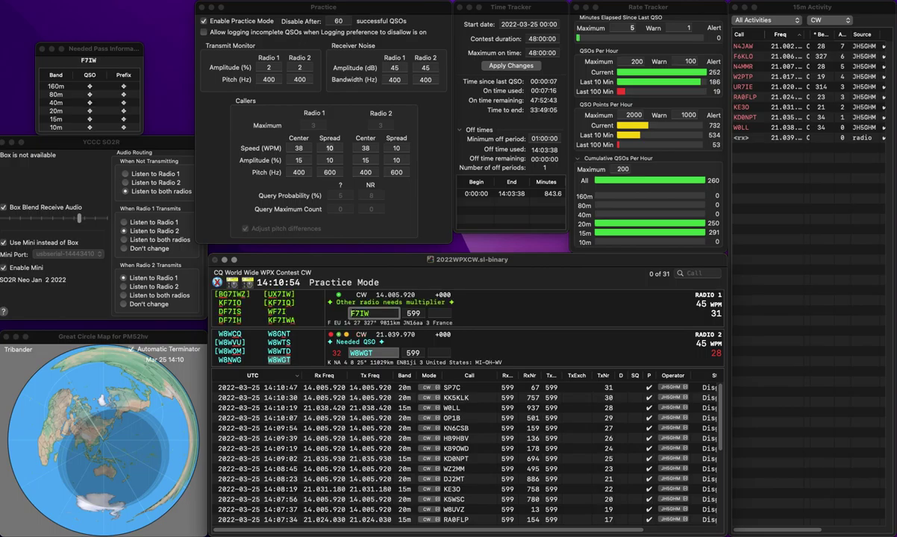
pyautogui.press('Home')
pyautogui.write('K')
pyautogui.press('End')
pyautogui.write('A')
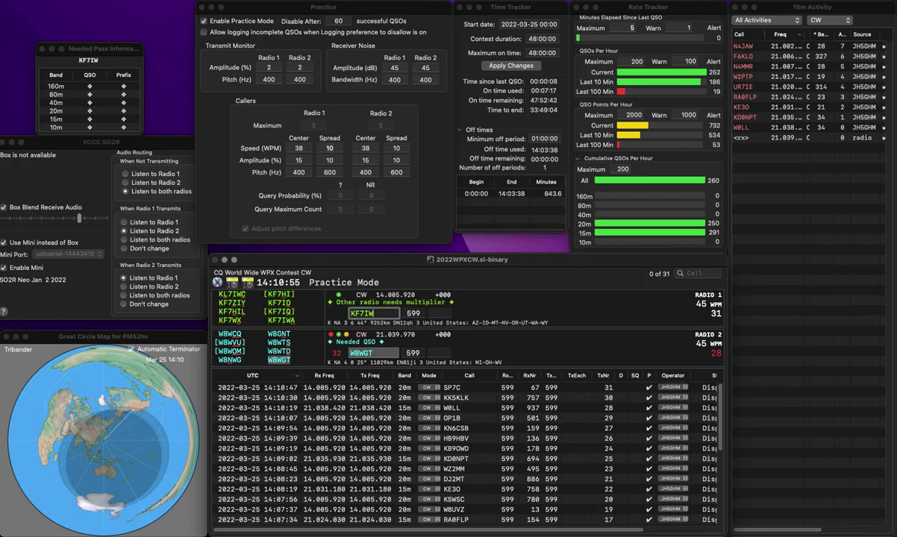
pyautogui.press('Return')
# Log W8WGT on Radio 2 with received serial number 772, and KF7IWA on Radio 1 with received serial number 895.
pyautogui.press('Tab')
pyautogui.write('7')
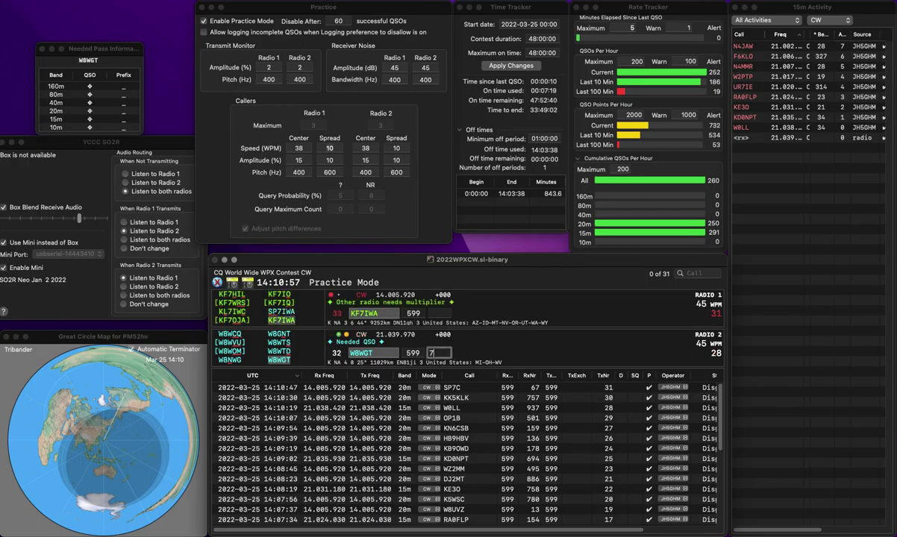
pyautogui.write('72')
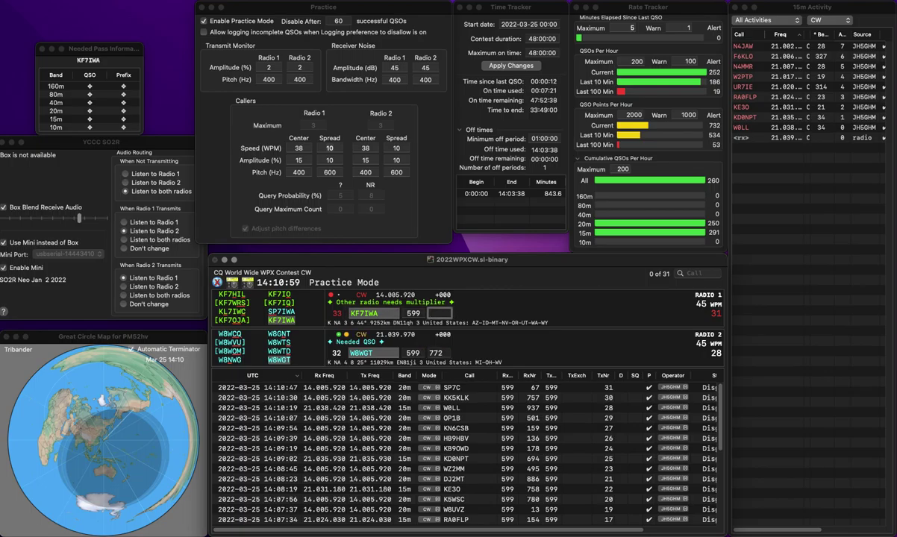
pyautogui.press('Return')
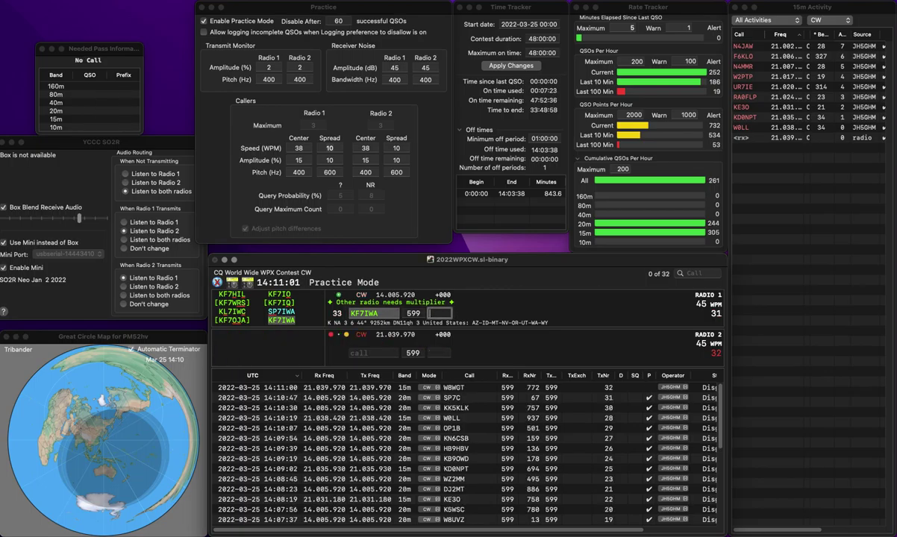
pyautogui.write('895')
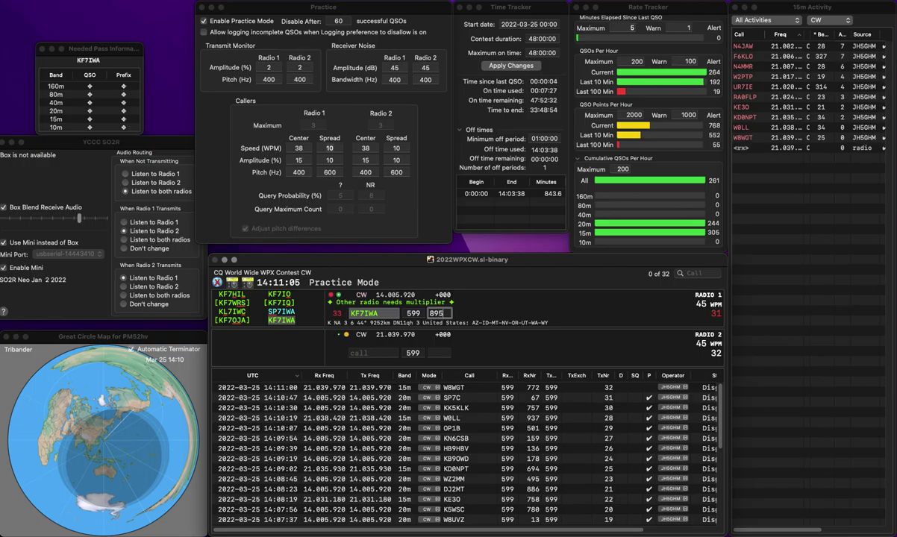
pyautogui.press('Return')
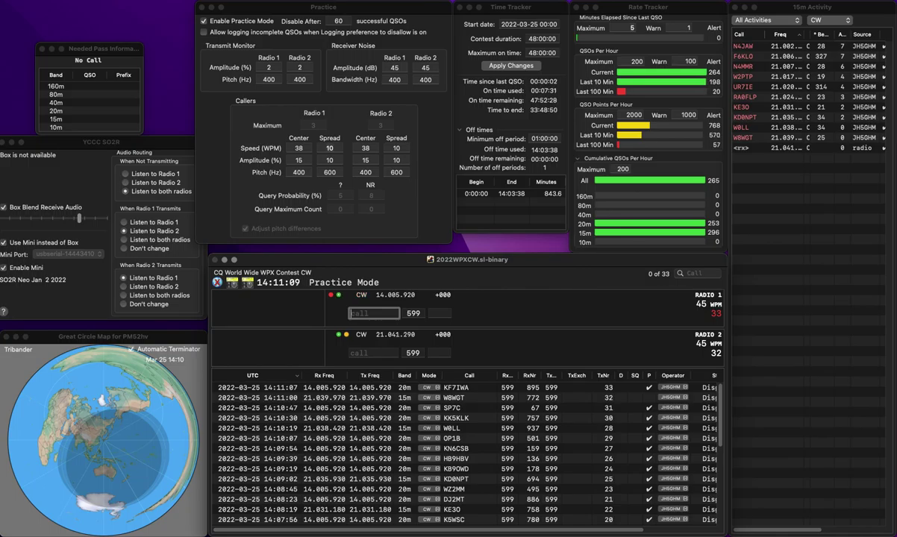
# Enter UR7IKJ on Radio 1, send its exchange, and log it with received serial number 876.
pyautogui.write('UR7IKJ')
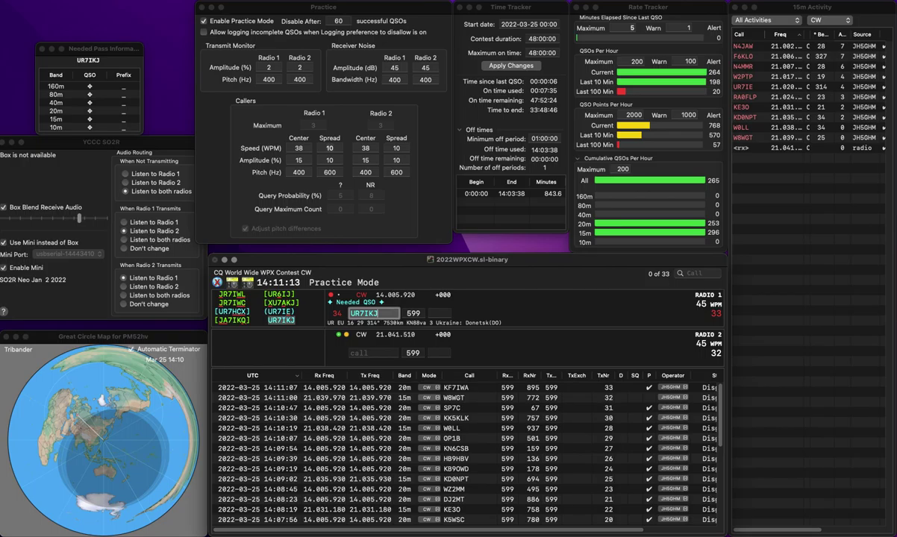
pyautogui.press('space')
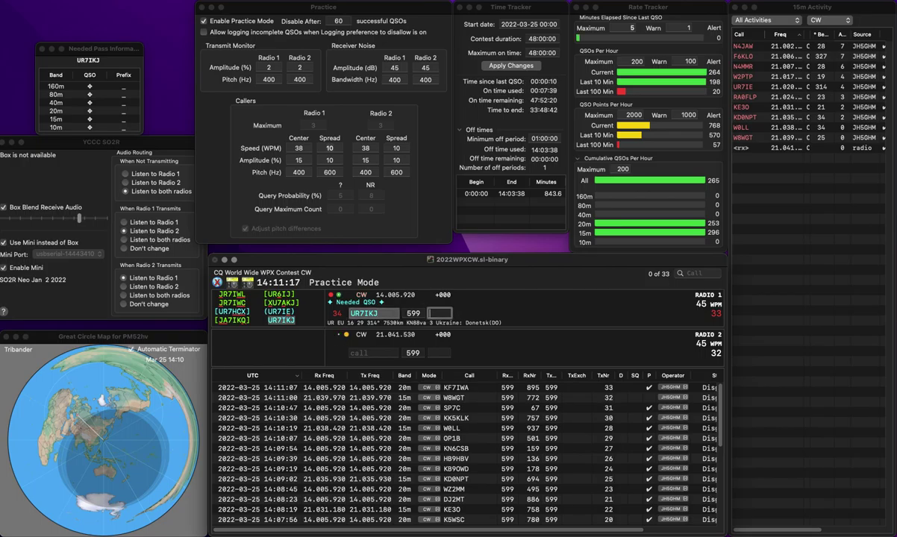
pyautogui.write('88')
pyautogui.write('6')
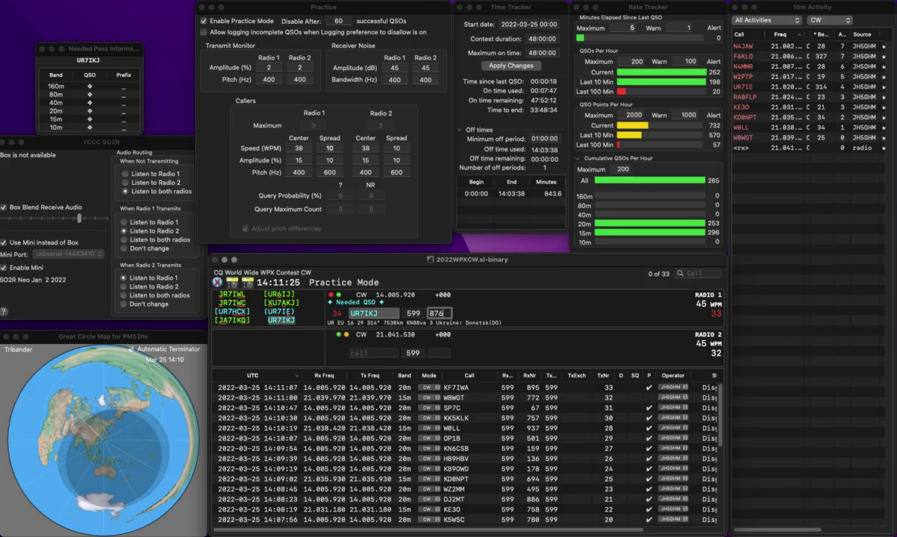
pyautogui.press('Return')
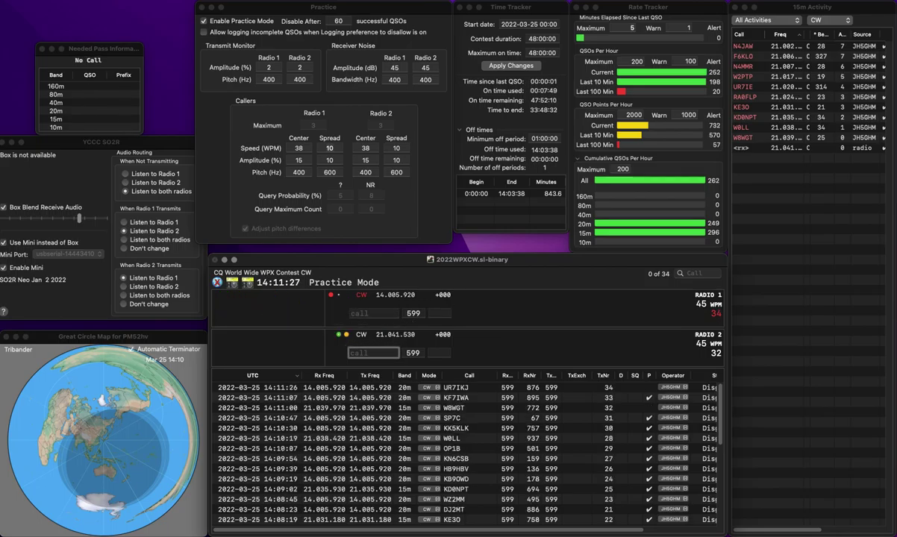
# Enter DL2SWW on Radio 1 and VE2NTT on Radio 2, sending each station its exchange.
pyautogui.press('Up')
pyautogui.write('DL2')
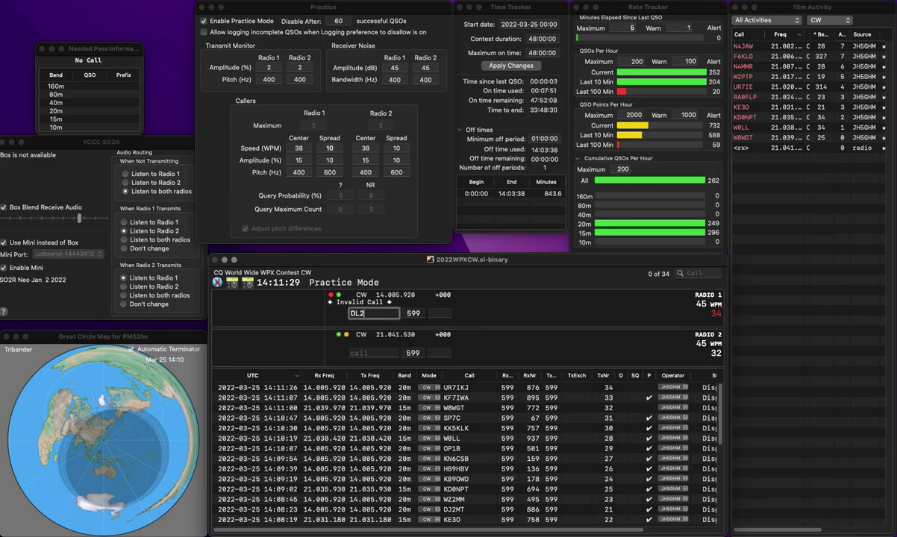
pyautogui.write('SWW')
pyautogui.press('Return')
pyautogui.write('VE')
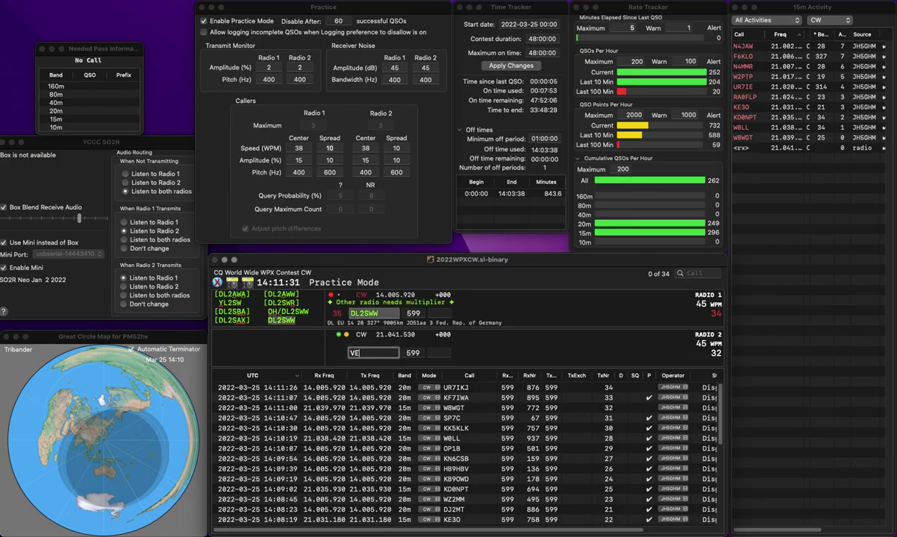
pyautogui.write('2NTT')
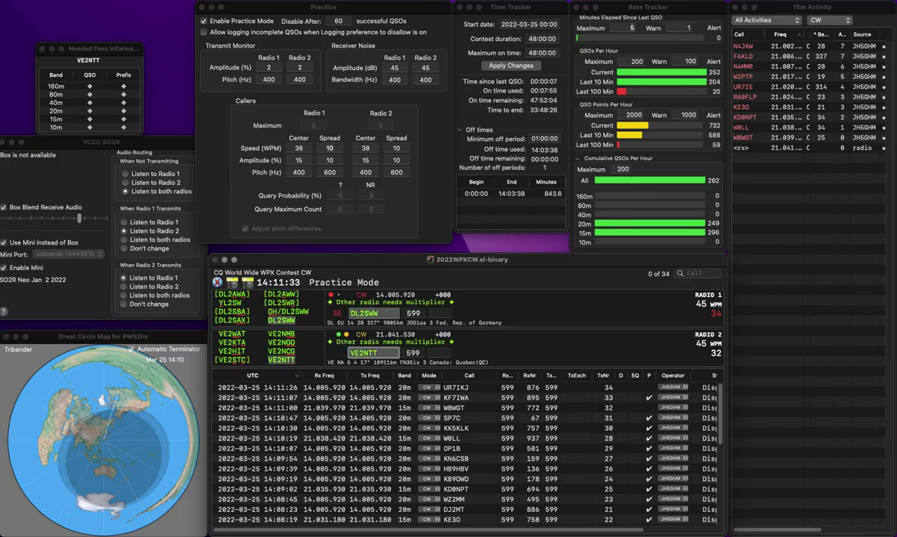
pyautogui.press('Return')
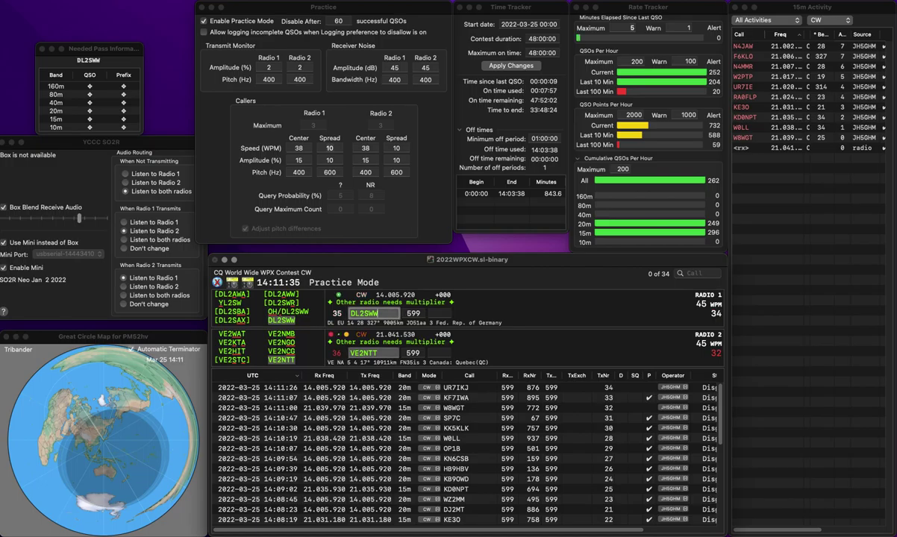
pyautogui.write('6')
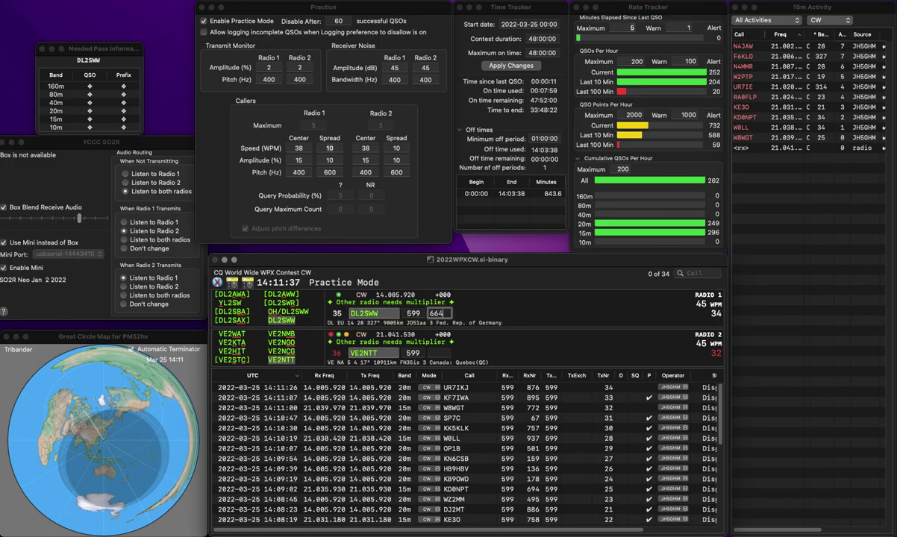
pyautogui.write('64')
pyautogui.press('Return')
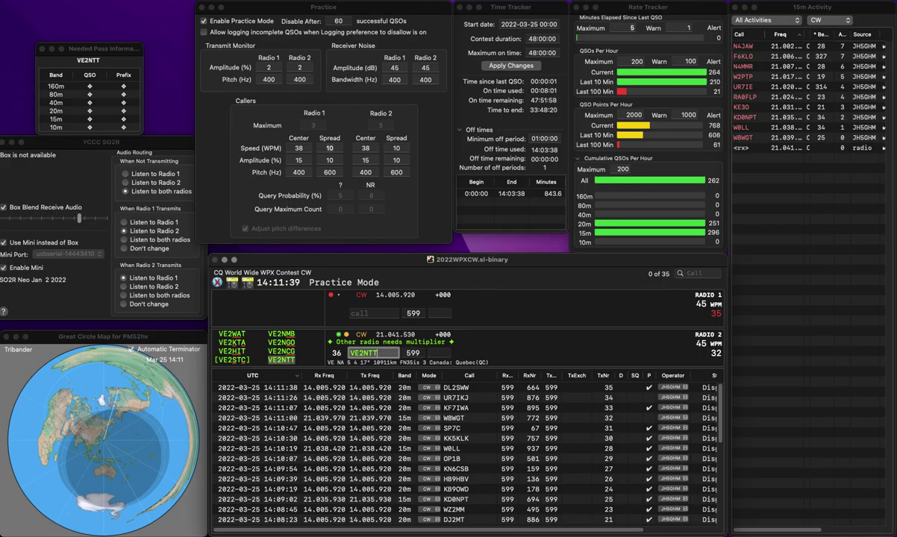
pyautogui.press('Return')
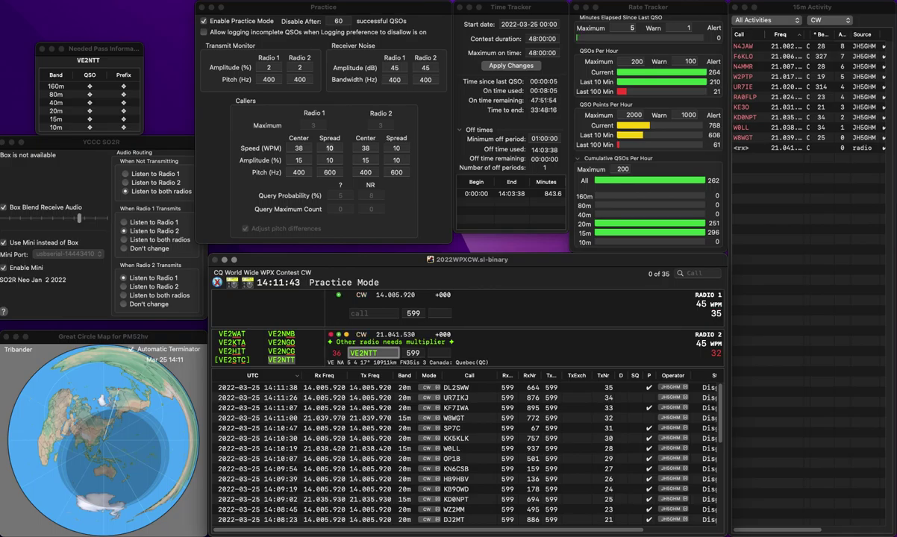
pyautogui.press('space')
pyautogui.write('683')
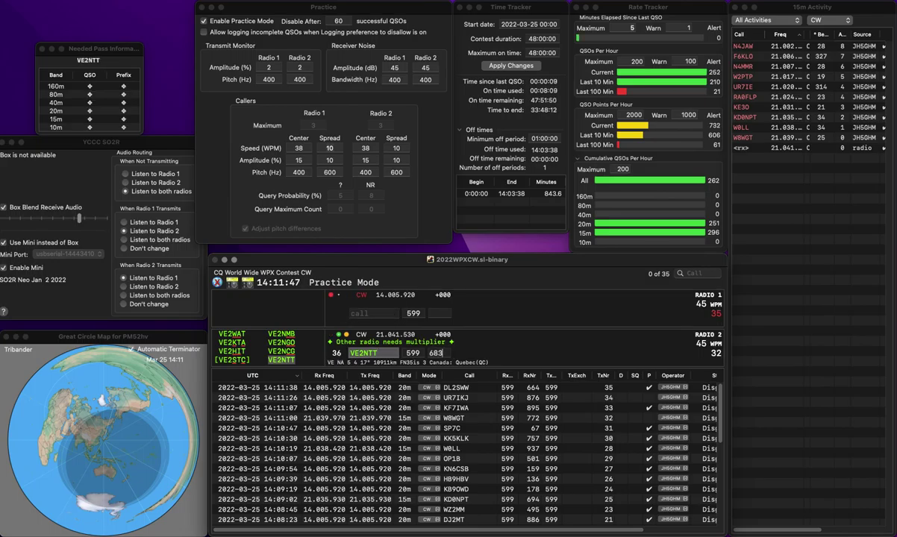
pyautogui.press('Return')
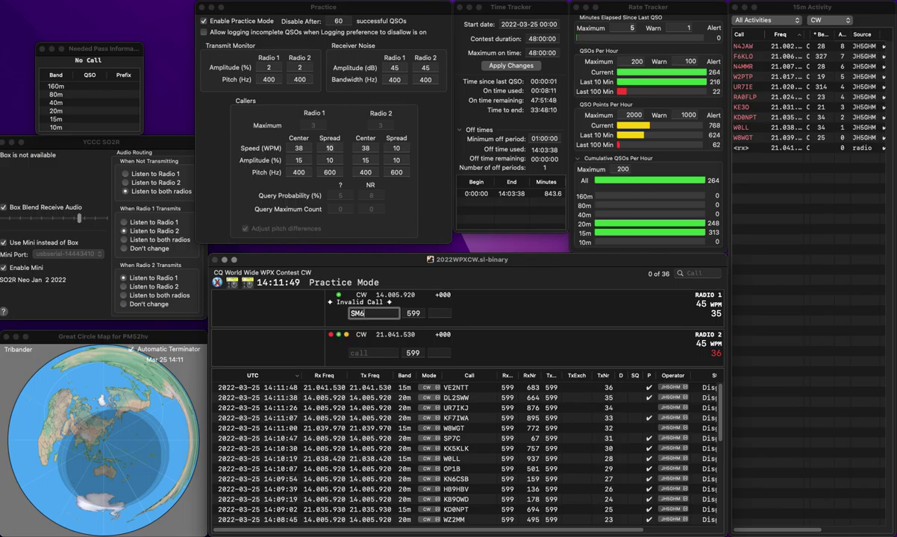
pyautogui.write('SM6MJ')
pyautogui.press('Return')
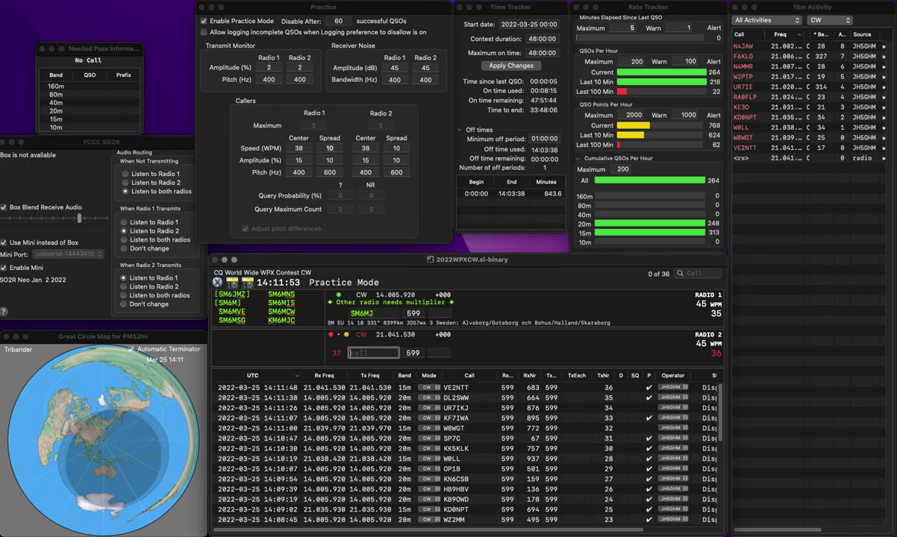
pyautogui.press('Return')
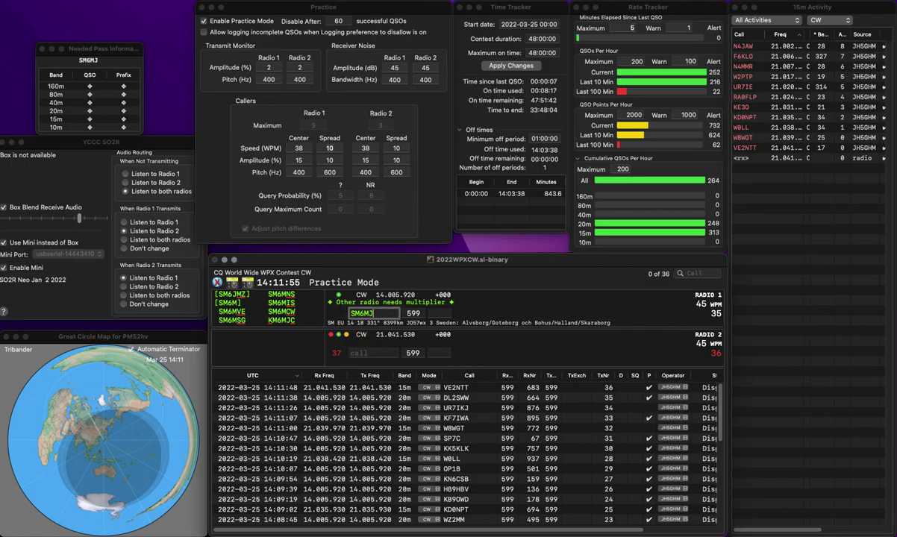
pyautogui.press('Tab')
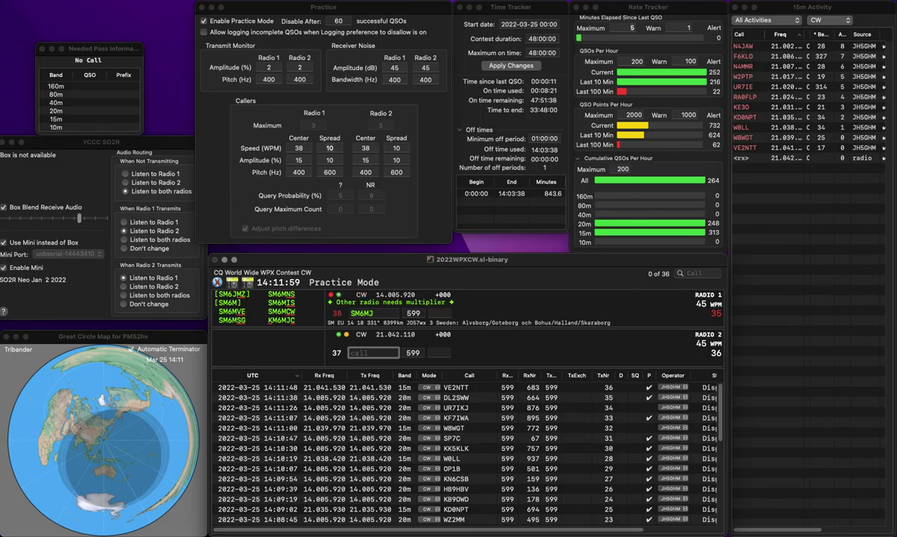
pyautogui.click(374, 314)
pyautogui.press('BackSpace')
pyautogui.press('BackSpace')
pyautogui.write('NJK')
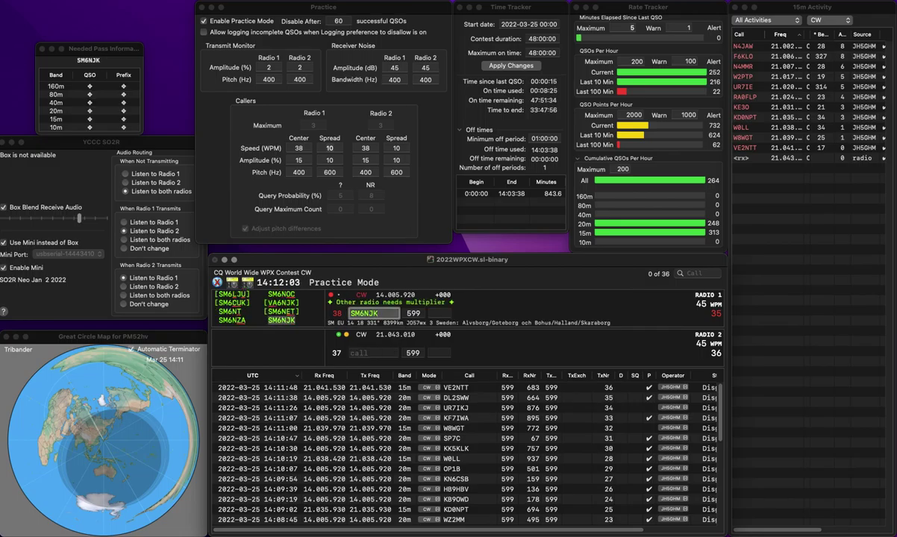
pyautogui.press('Return')
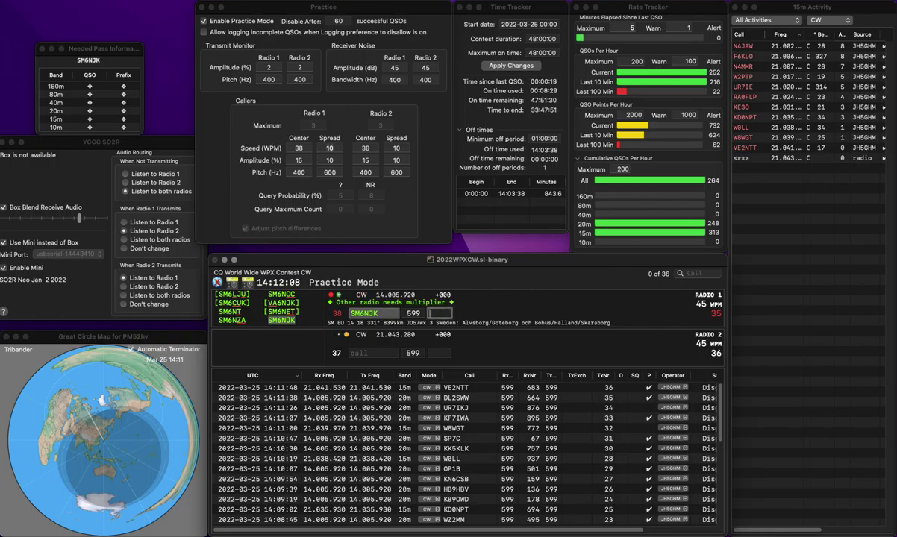
pyautogui.write('590')
pyautogui.press('Return')
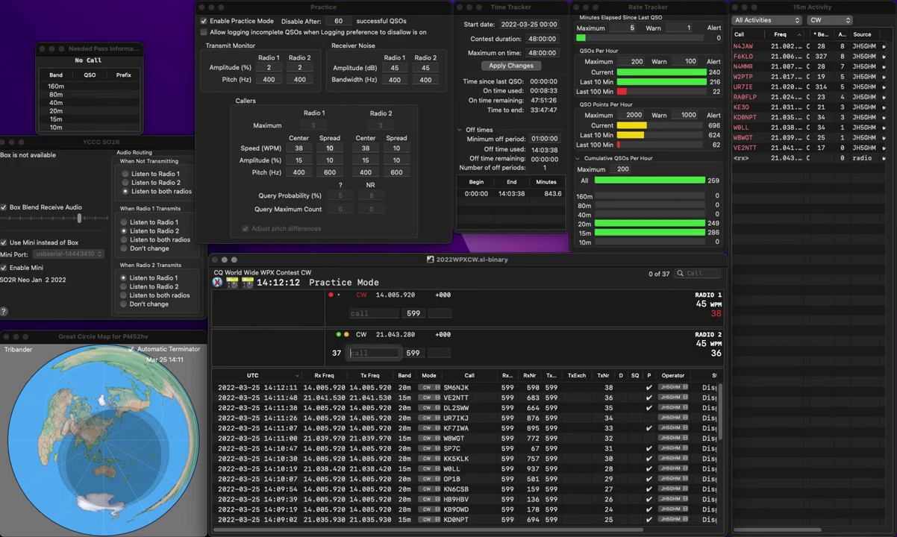
# Enter the partial call A7X/7 on Radio 2.
pyautogui.write('A7X')
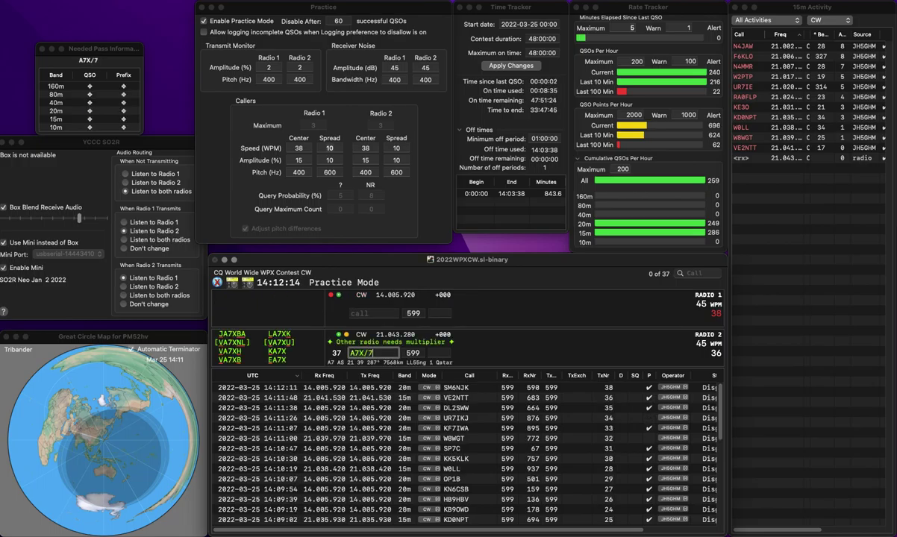
pyautogui.write('/7')
pyautogui.press('`')
# Enter G3WZD on Radio 1, send its exchange, and log it with received serial number 520.
pyautogui.write('G')
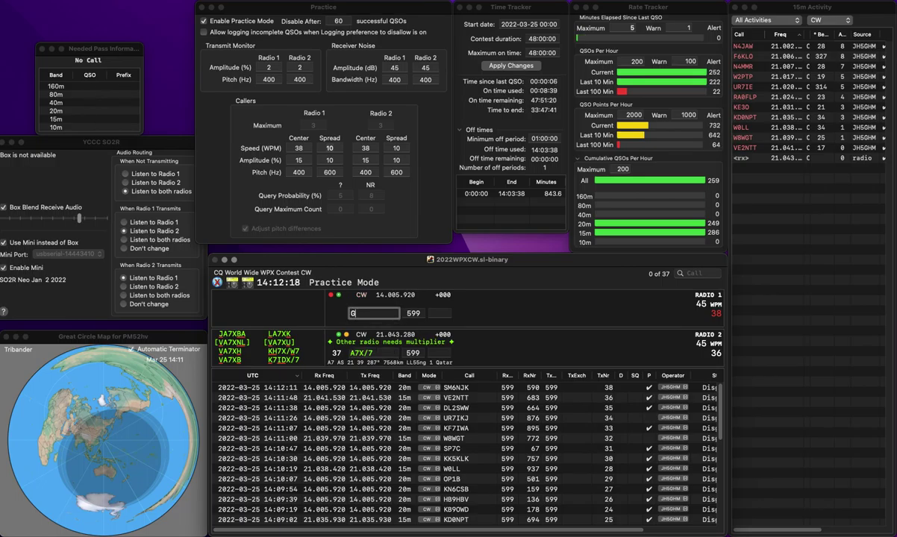
pyautogui.write('3WZD')
pyautogui.press('`')
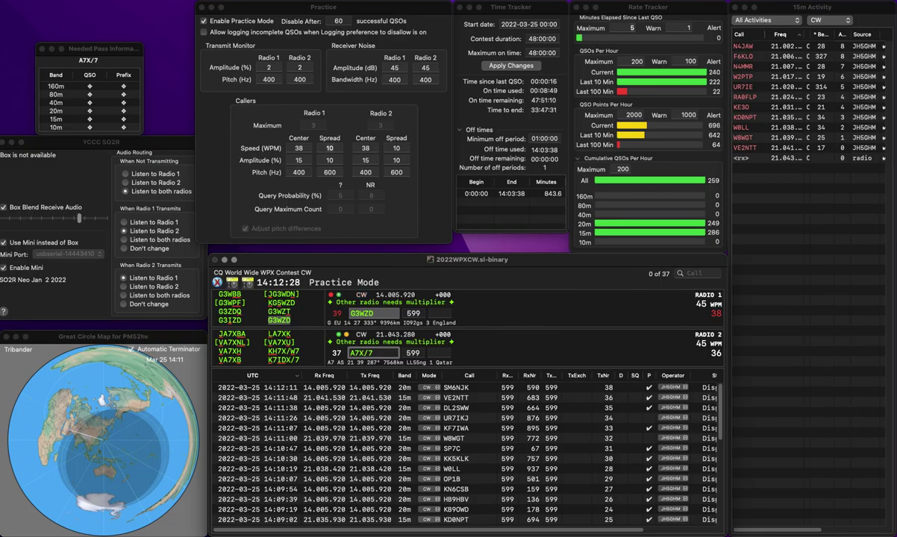
pyautogui.press('Tab')
pyautogui.press('space')
pyautogui.write('520')
pyautogui.press('Return')
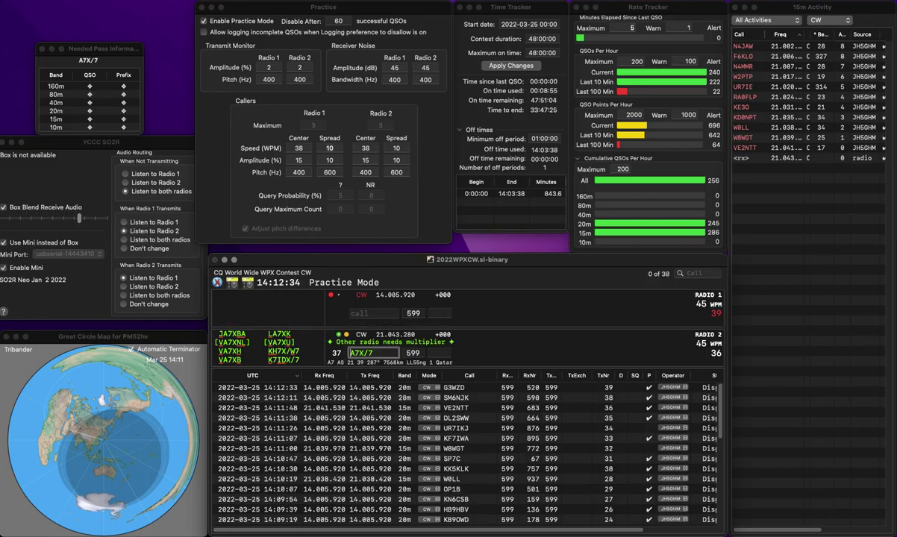
pyautogui.press('Delete')
pyautogui.press('Return')
pyautogui.write('OH1XT')
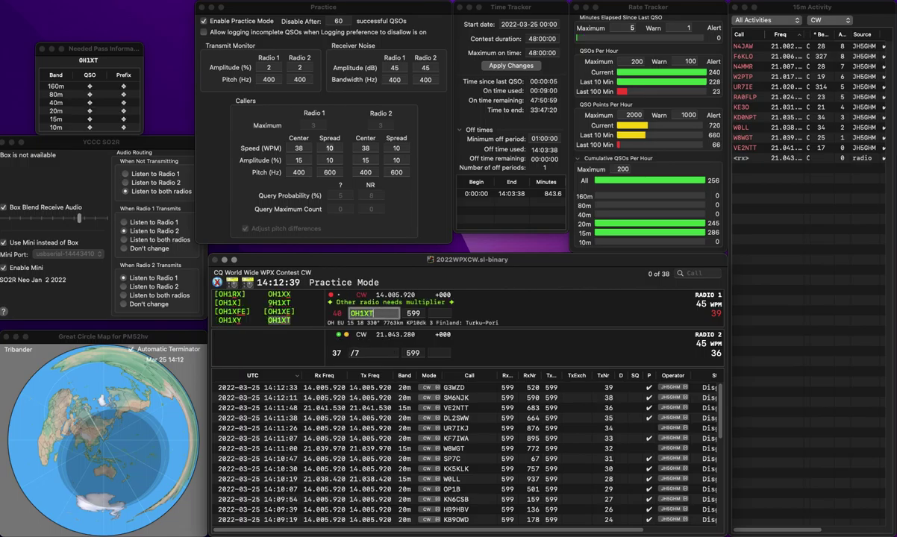
pyautogui.press('\\')
pyautogui.write('WB2AW')
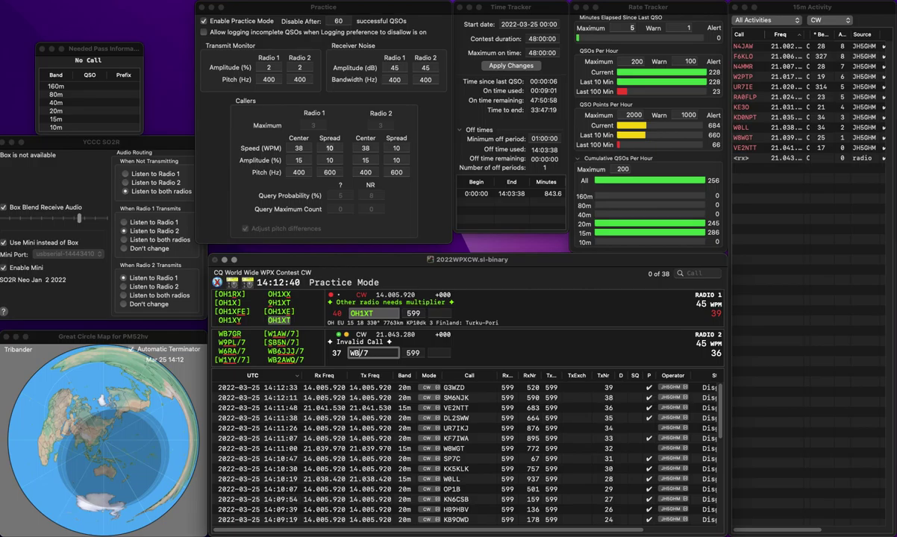
pyautogui.write('Q')
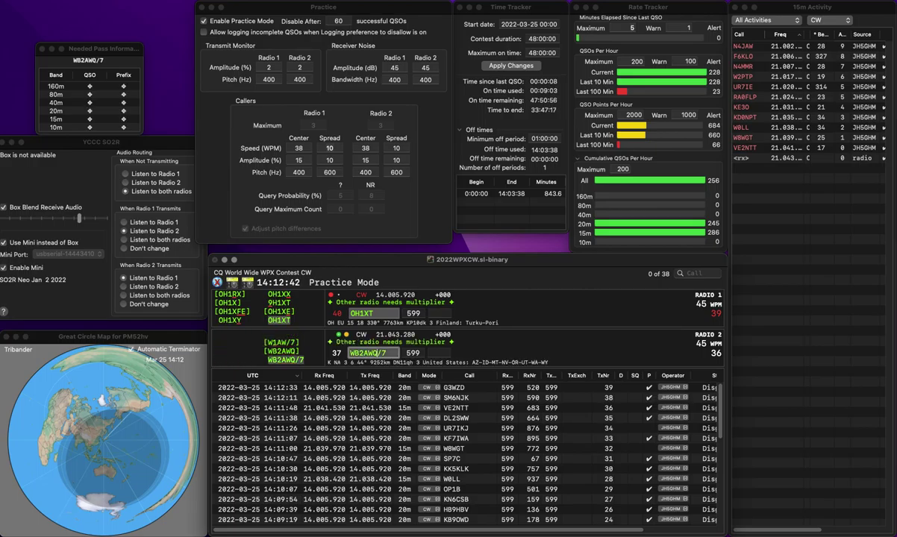
pyautogui.press('Return')
pyautogui.press('\\')
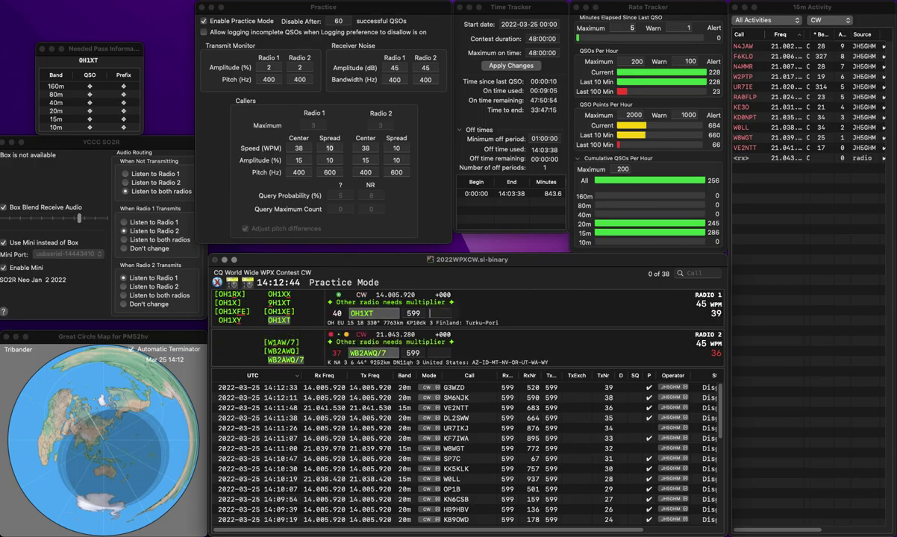
pyautogui.write('410')
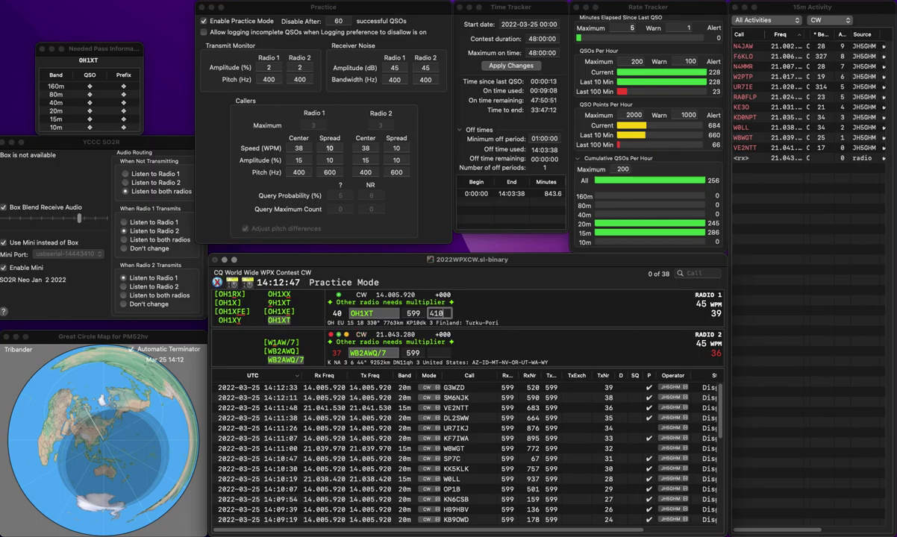
pyautogui.press('Return')
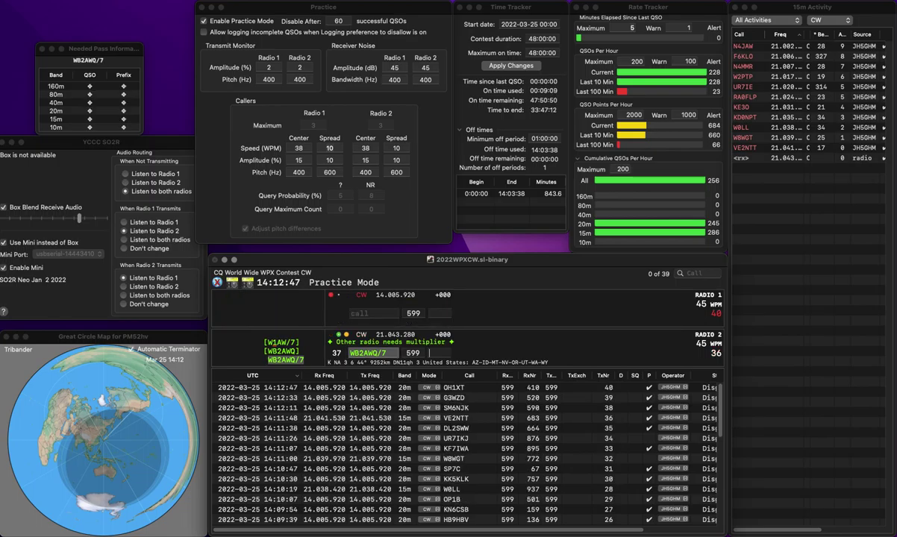
pyautogui.write('1')
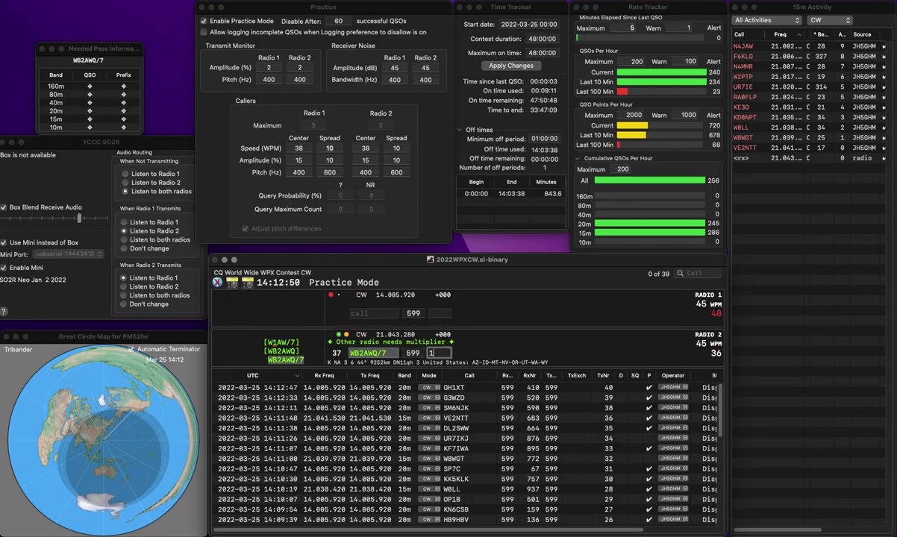
pyautogui.write('48')
pyautogui.press('Return')
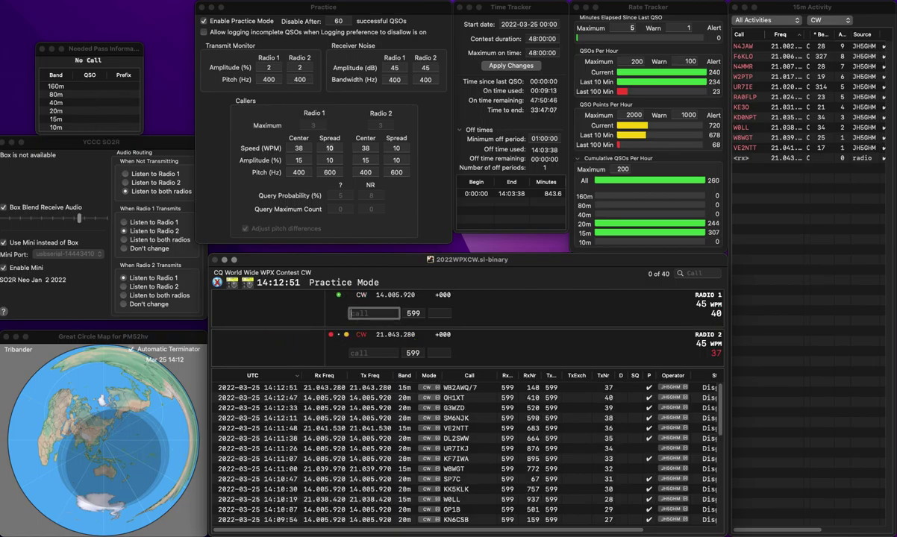
# Enter the partial call 3NX on Radio 1, and transmit on both radios with the Radio 2 call left empty.
pyautogui.write('3N')
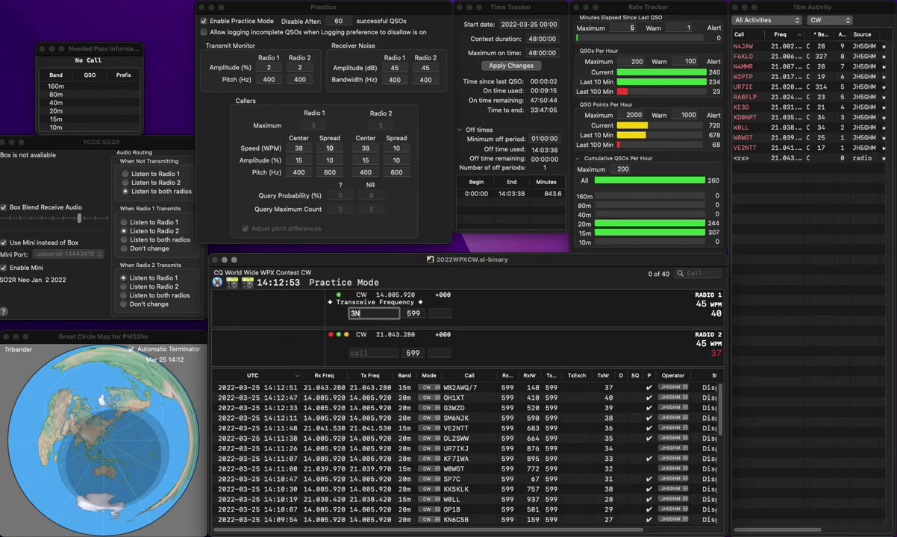
pyautogui.write('X')
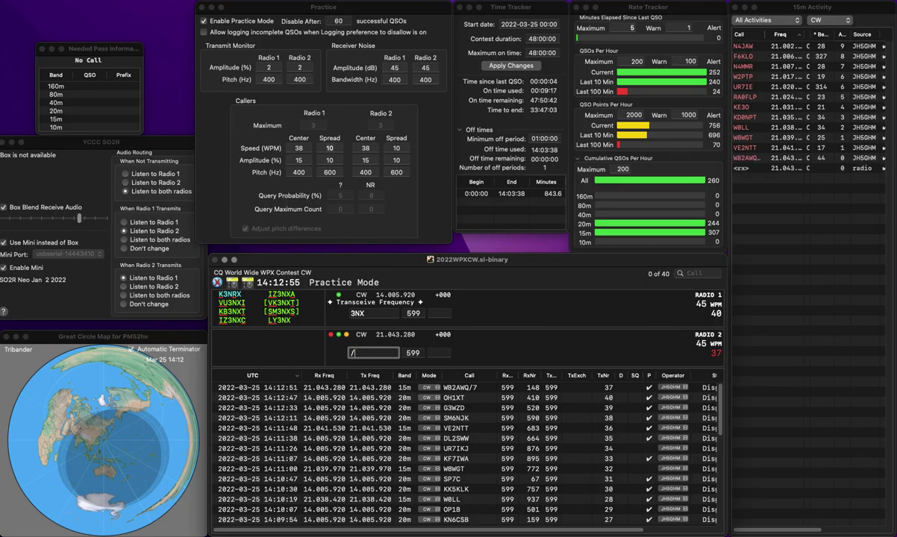
pyautogui.press('Return')
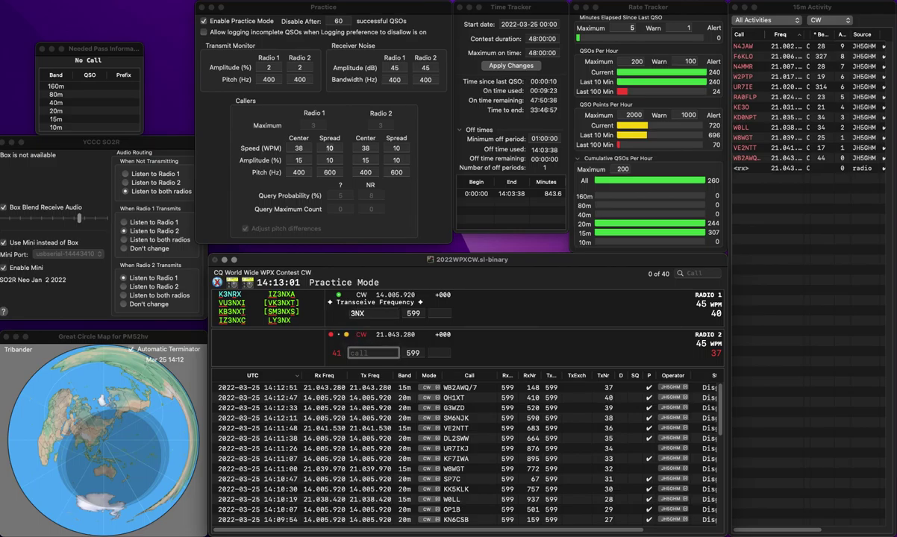
pyautogui.click(365, 314)
pyautogui.click(374, 353)
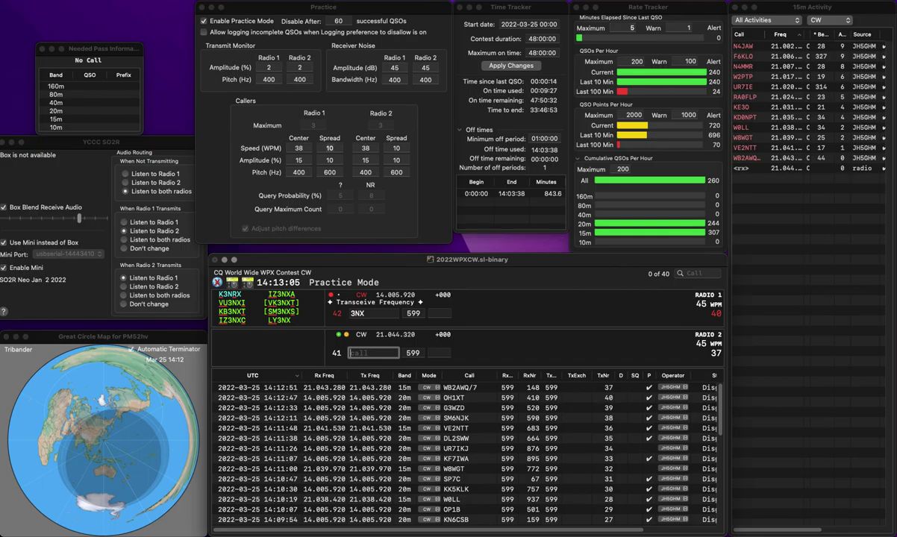
pyautogui.click(365, 313)
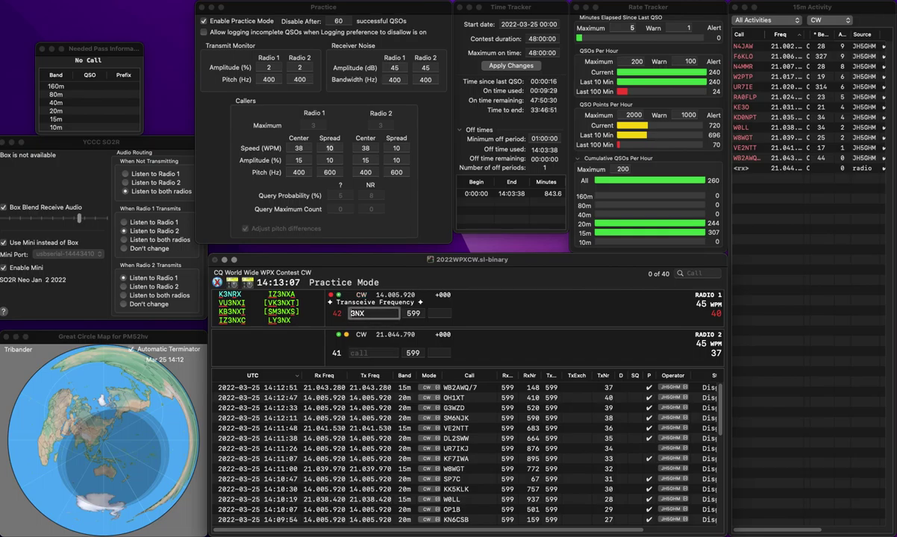
pyautogui.write('A')
pyautogui.press('Home')
pyautogui.write('IZ')
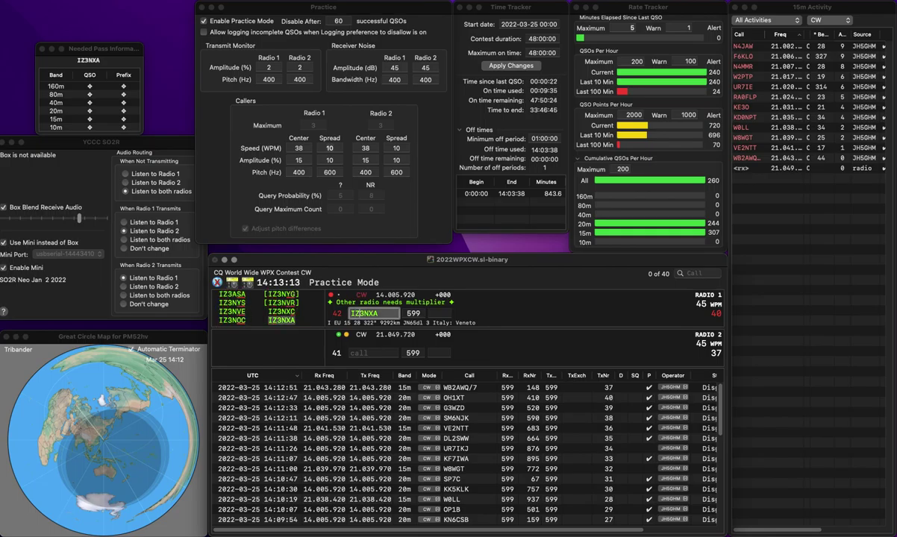
pyautogui.press('Return')
pyautogui.write('396')
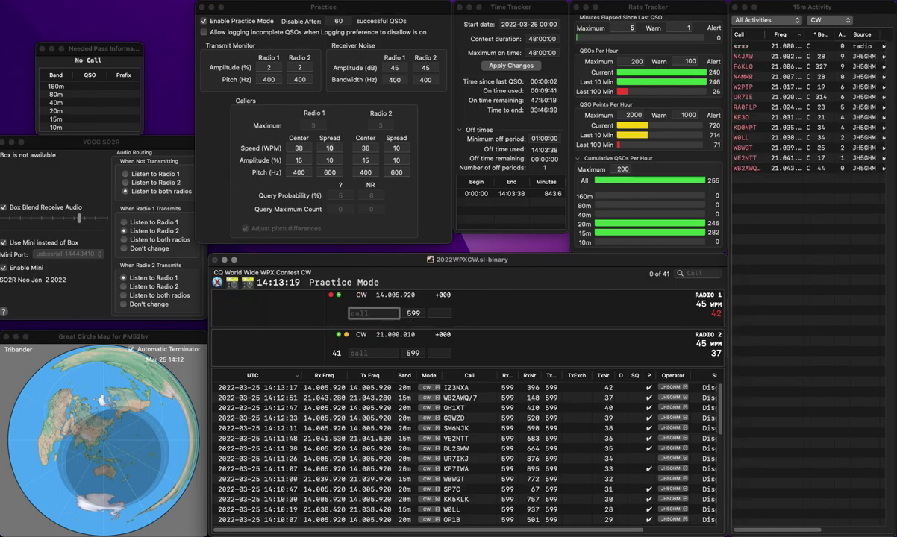
pyautogui.write('3BZ')
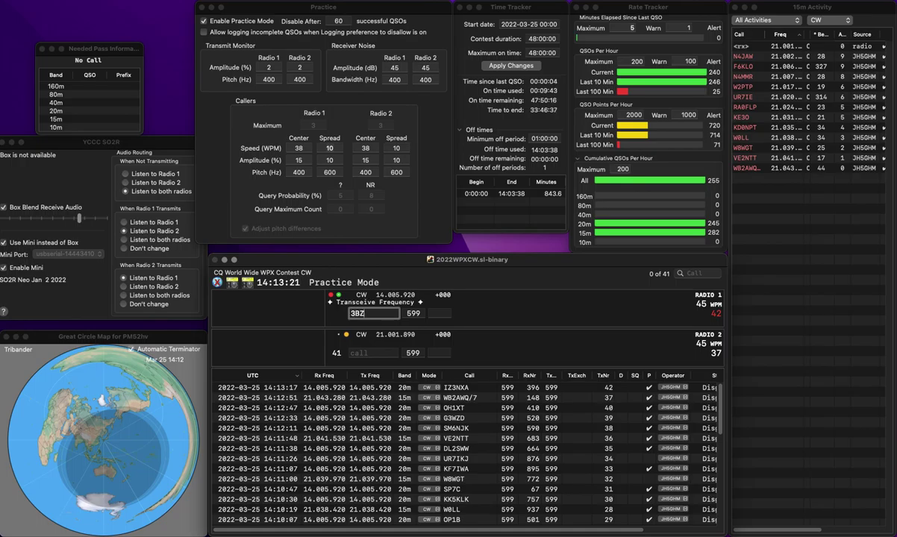
pyautogui.write('I')
pyautogui.press('Left')
pyautogui.press('Left')
pyautogui.press('Left')
pyautogui.press('Left')
pyautogui.write('N')
pyautogui.press('Right')
pyautogui.press('Right')
pyautogui.press('Right')
pyautogui.press('BackSpace')
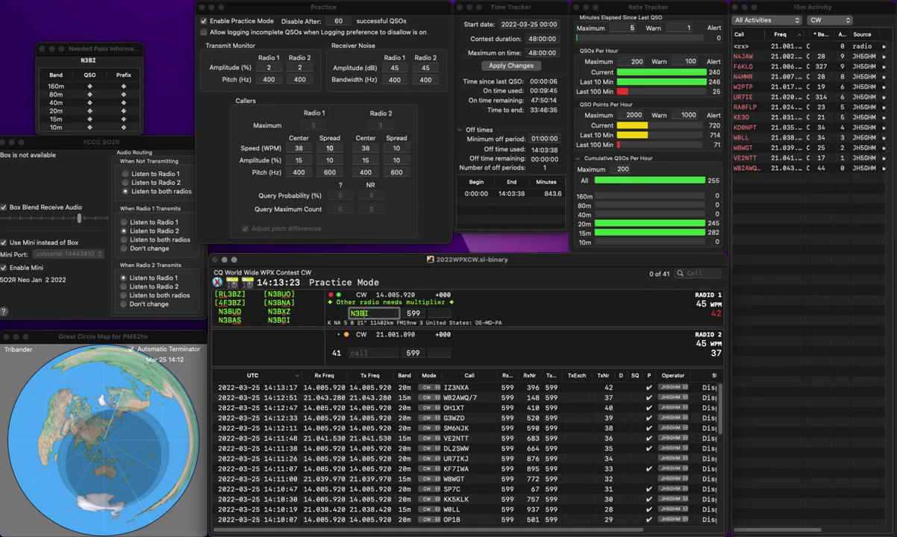
pyautogui.write('G')
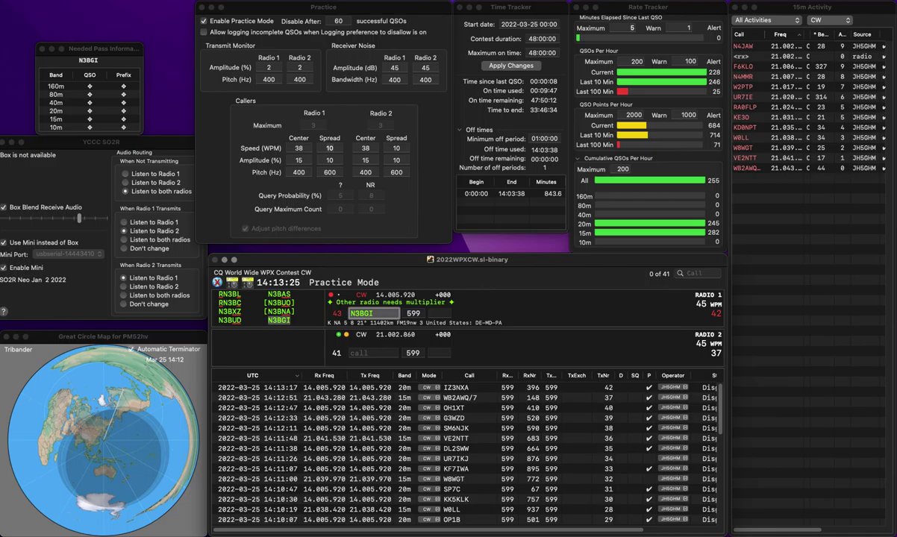
pyautogui.press('Return')
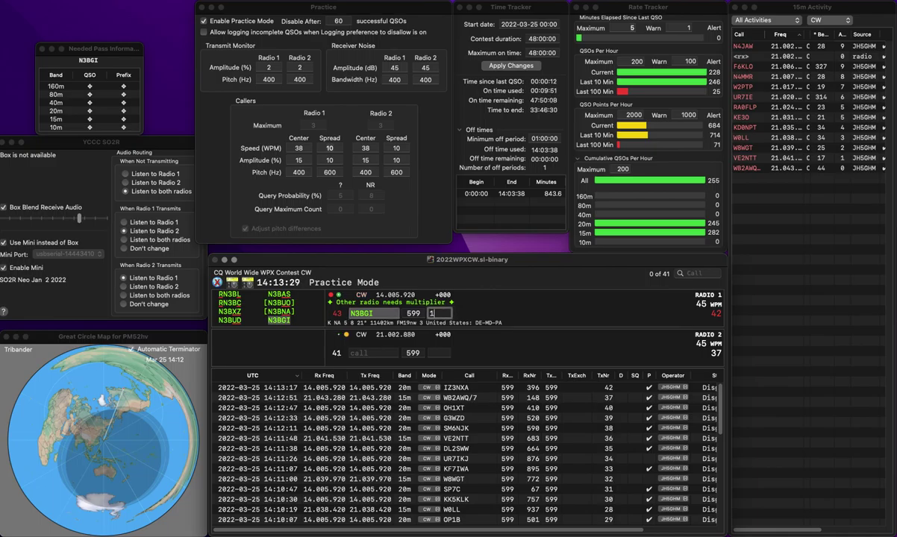
pyautogui.write('5')
pyautogui.press('Return')
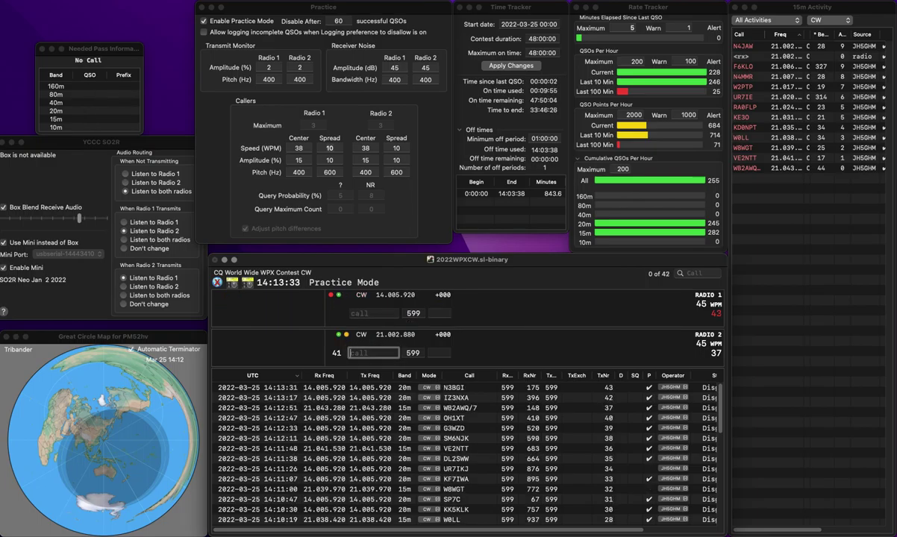
# Enter KL1SE on Radio 2 with its exchange, and the partial call KC on Radio 1.
pyautogui.write('KL1SE')
pyautogui.press('Return')
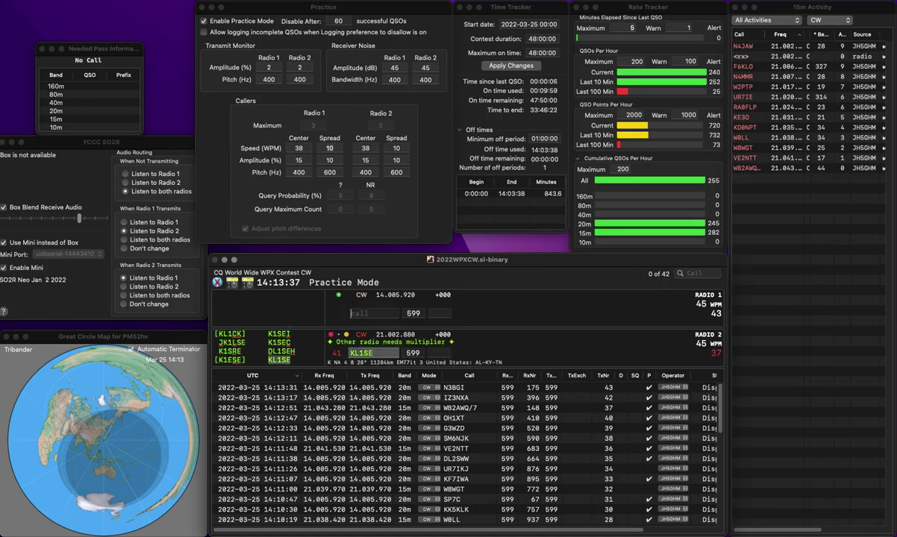
pyautogui.write('KC')
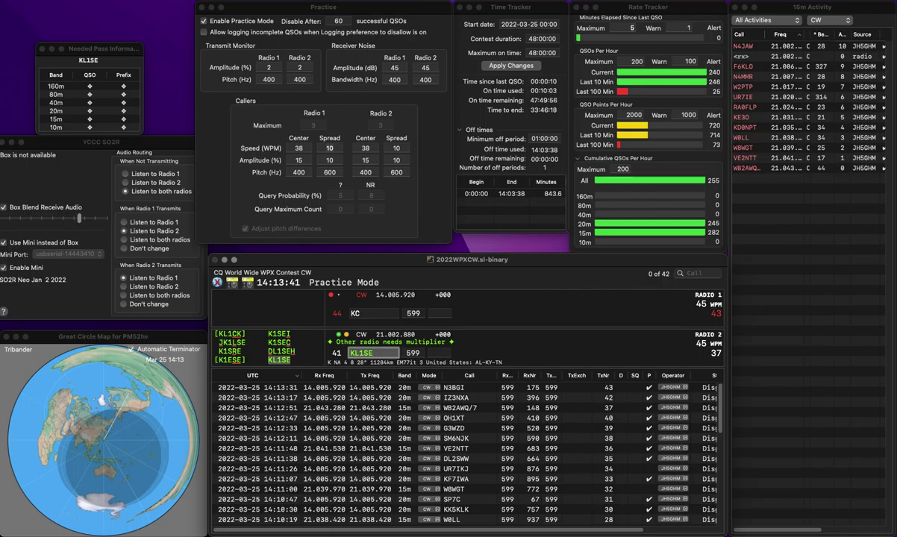
pyautogui.press('space')
pyautogui.write('6')
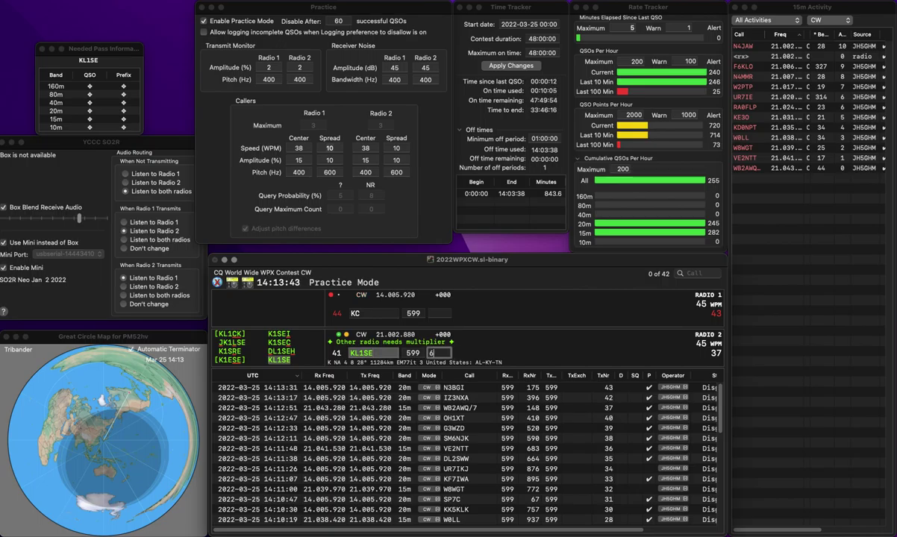
pyautogui.write('8')
pyautogui.press('Return')
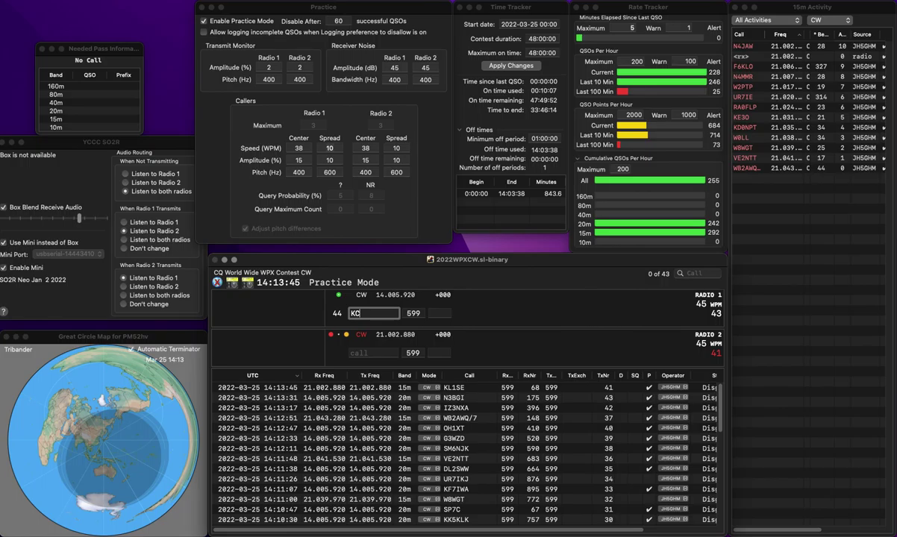
# Extend the Radio 1 call to KCCM, replace it with G4CMY, and send the exchange.
pyautogui.write('CM')
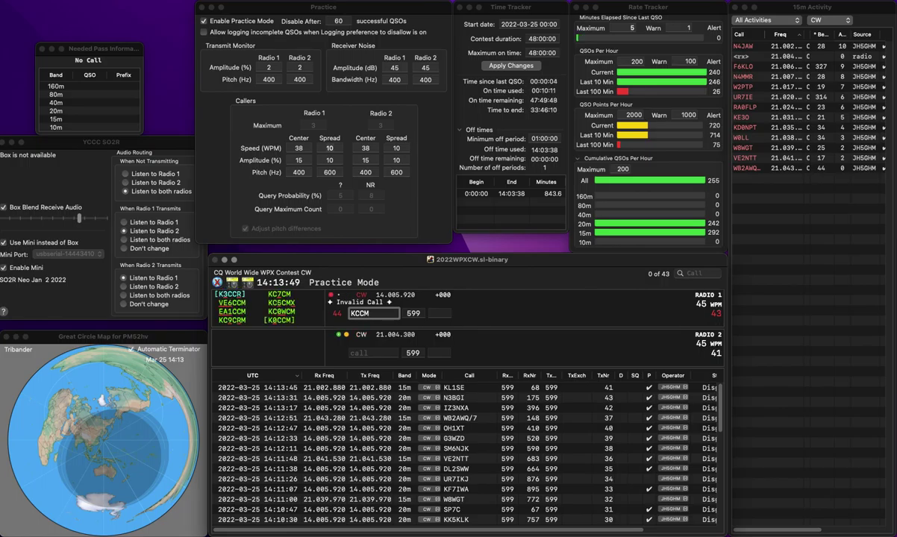
pyautogui.press('Escape')
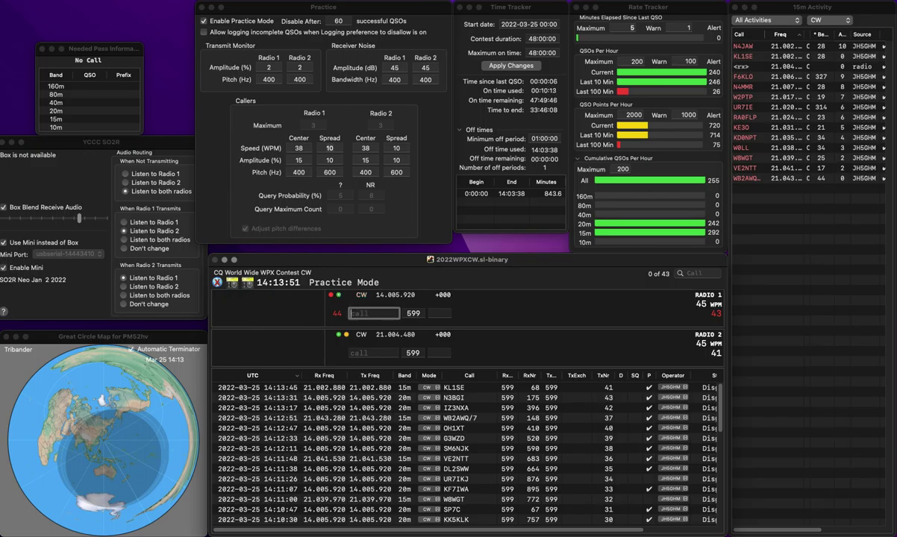
pyautogui.write('G4CMY')
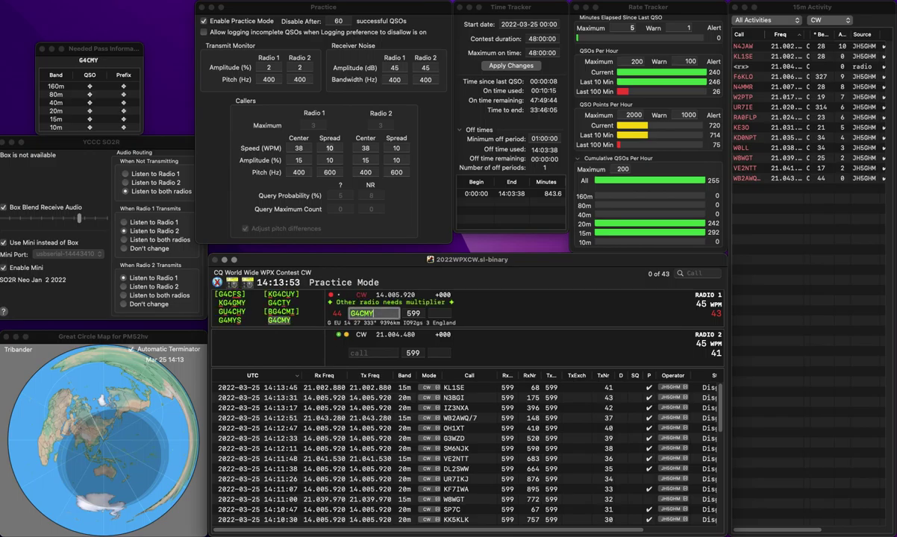
pyautogui.press('Return')
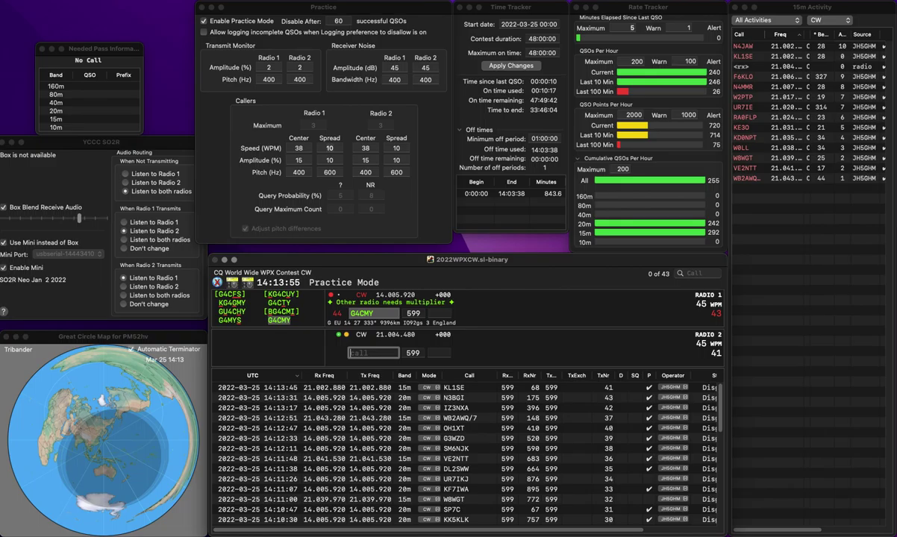
pyautogui.write('K0QB')
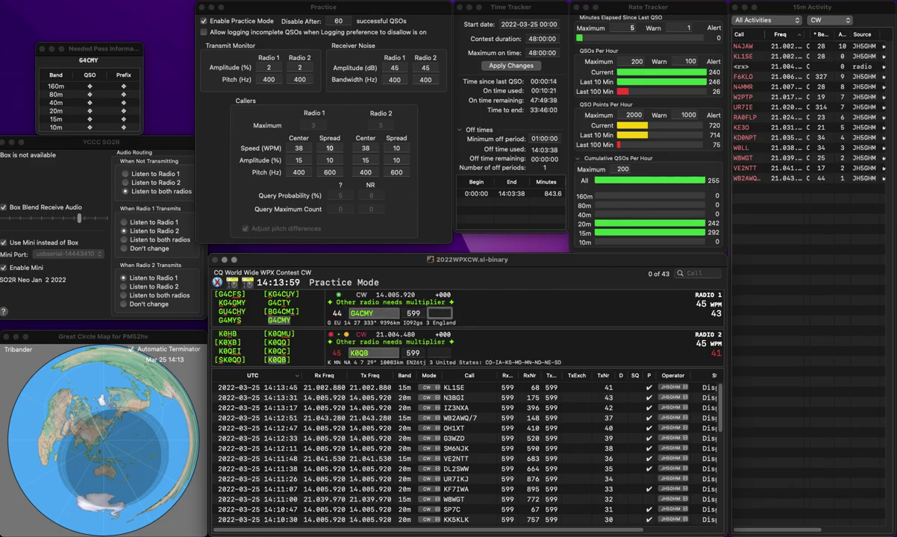
pyautogui.write('5')
pyautogui.press('Return')
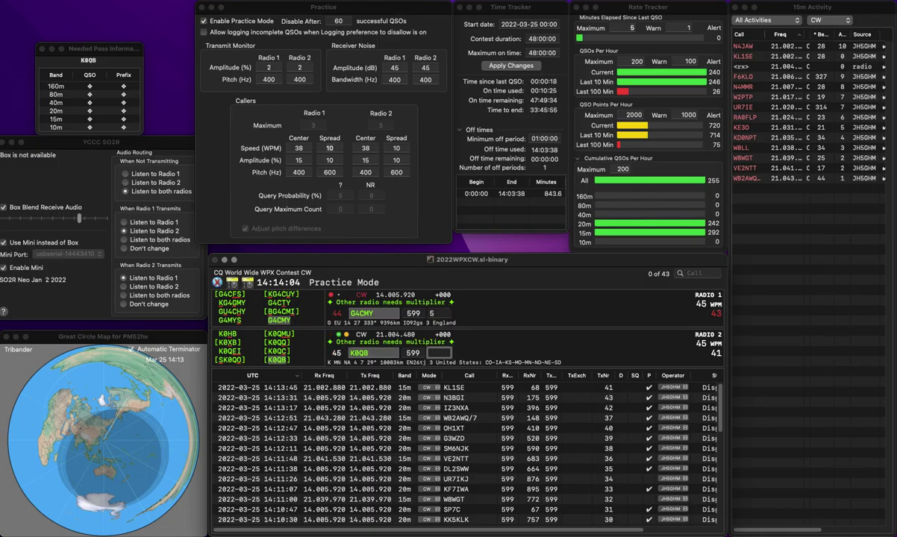
pyautogui.write('174')
pyautogui.press('Return')
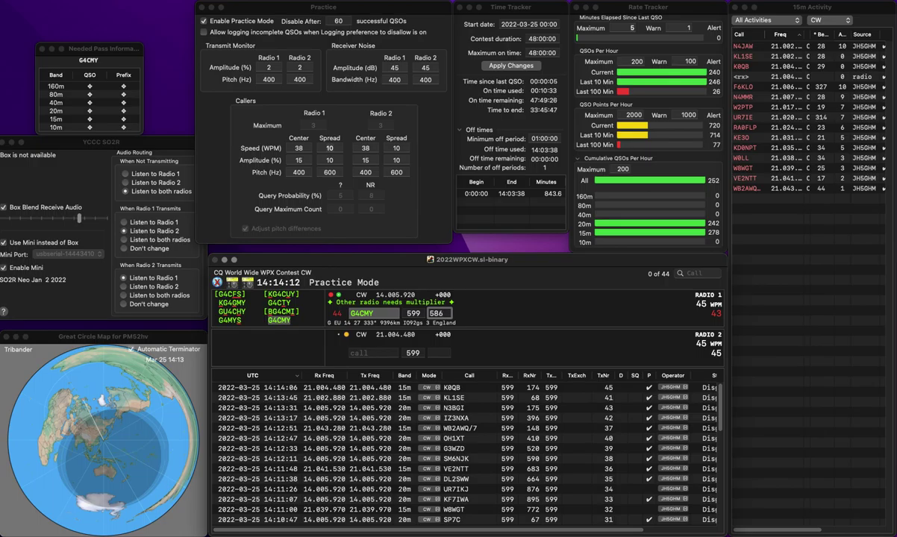
pyautogui.press('Return')
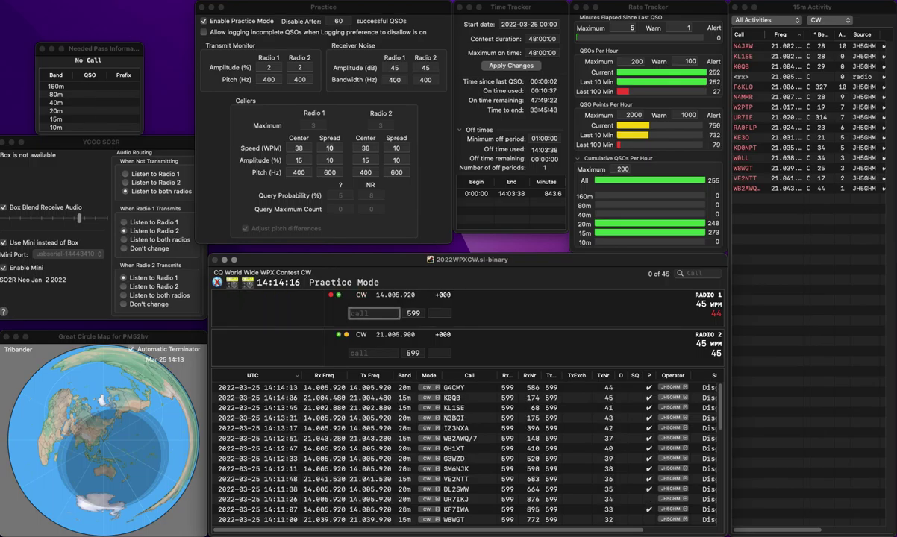
pyautogui.write('KK')
pyautogui.press('Return')
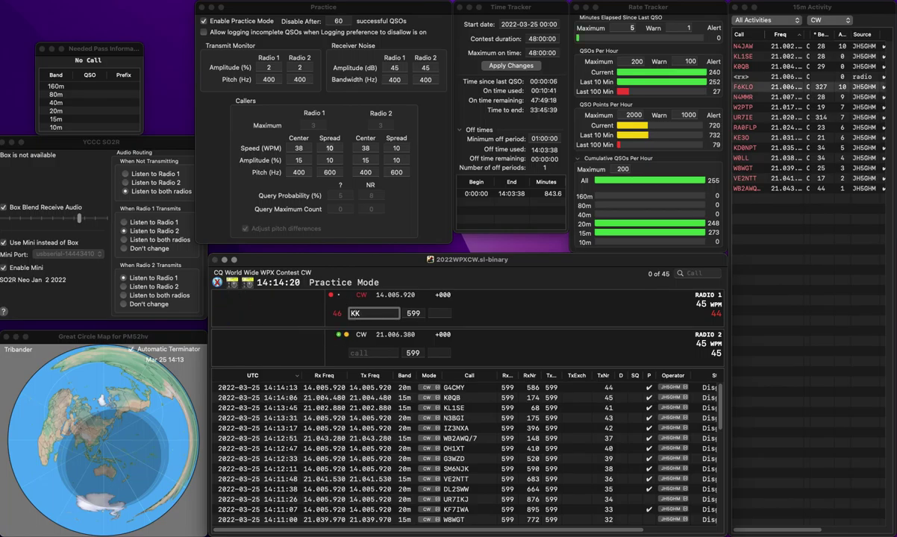
pyautogui.press('Escape')
pyautogui.write('KK7I')
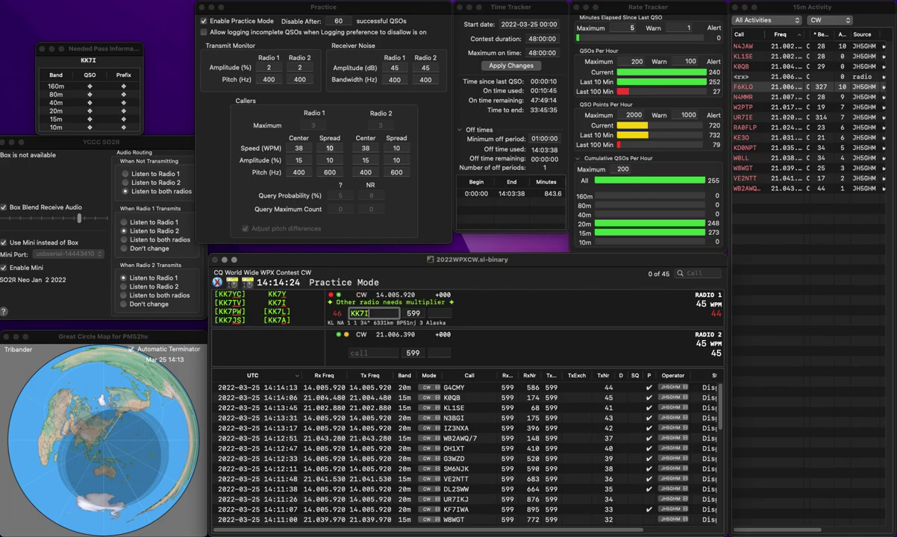
pyautogui.press('Down')
pyautogui.write('KC6SEH')
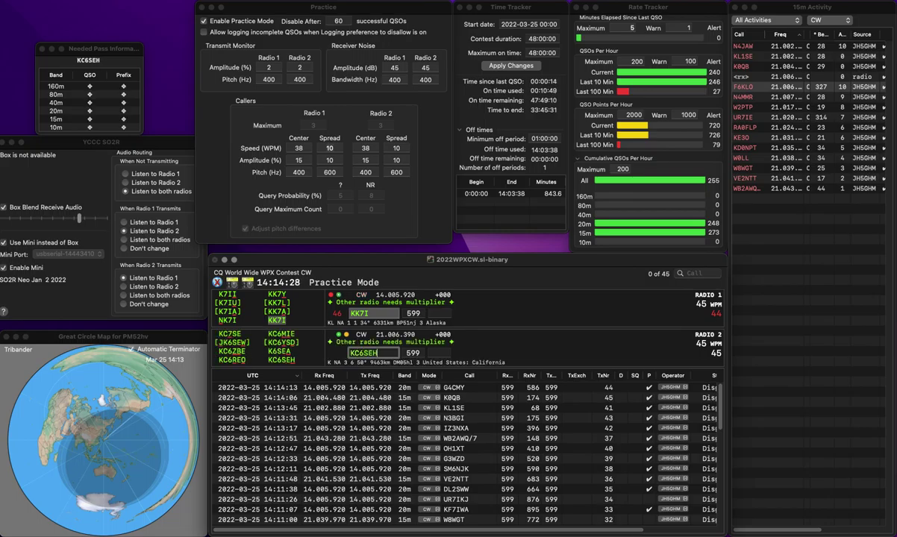
pyautogui.write('21')
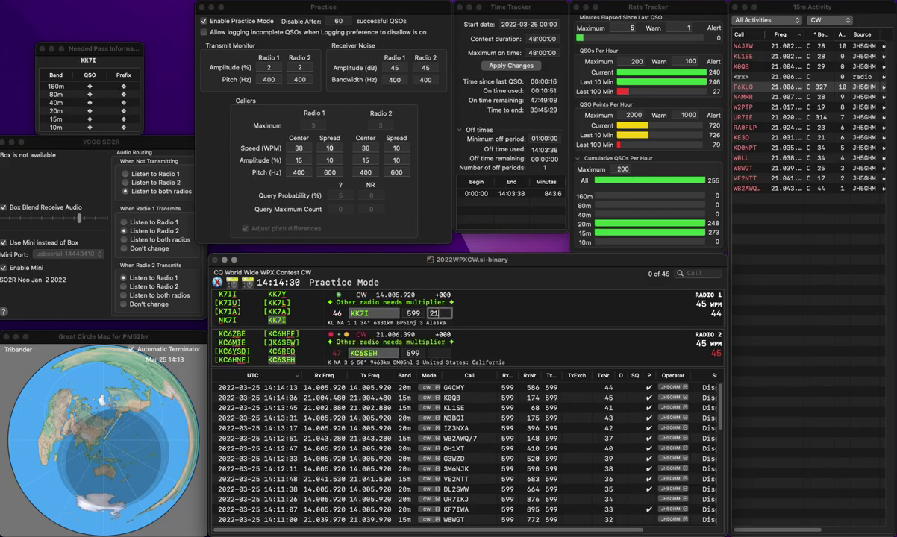
pyautogui.write('8')
pyautogui.press('Return')
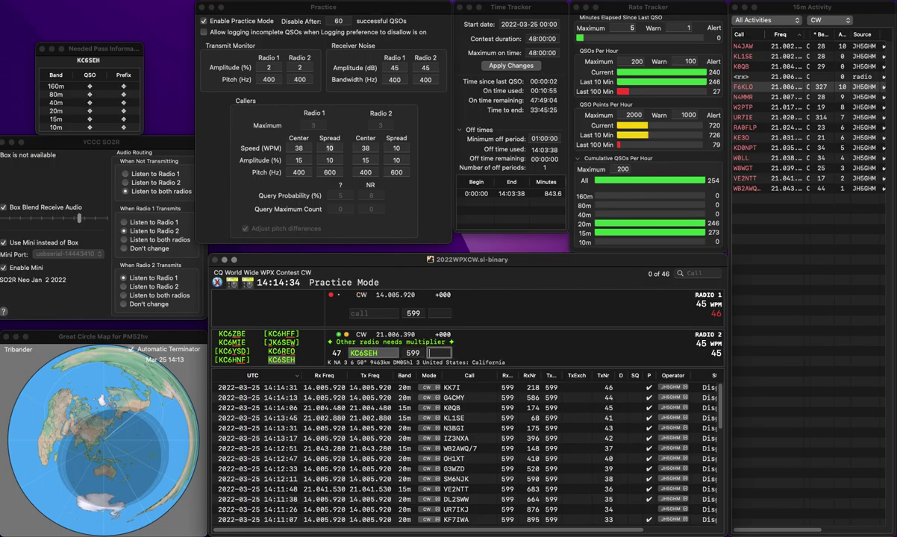
pyautogui.write('199')
pyautogui.press('Return')
pyautogui.write('VA3LUK')
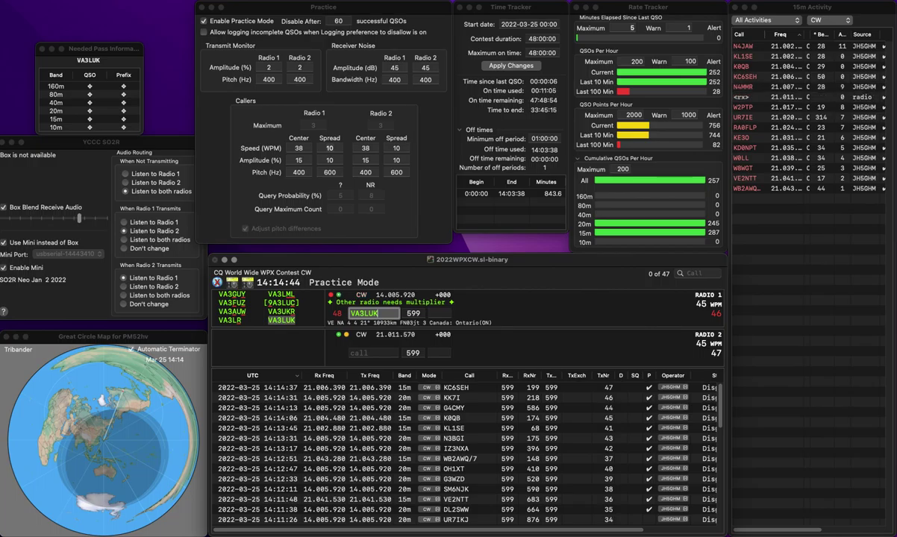
pyautogui.press('Return')
pyautogui.write('5')
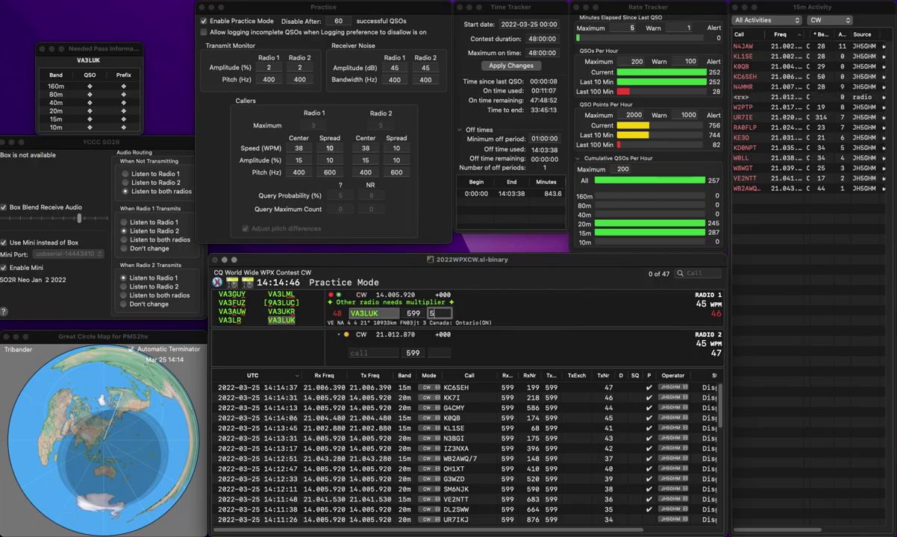
pyautogui.write('07')
pyautogui.press('Return')
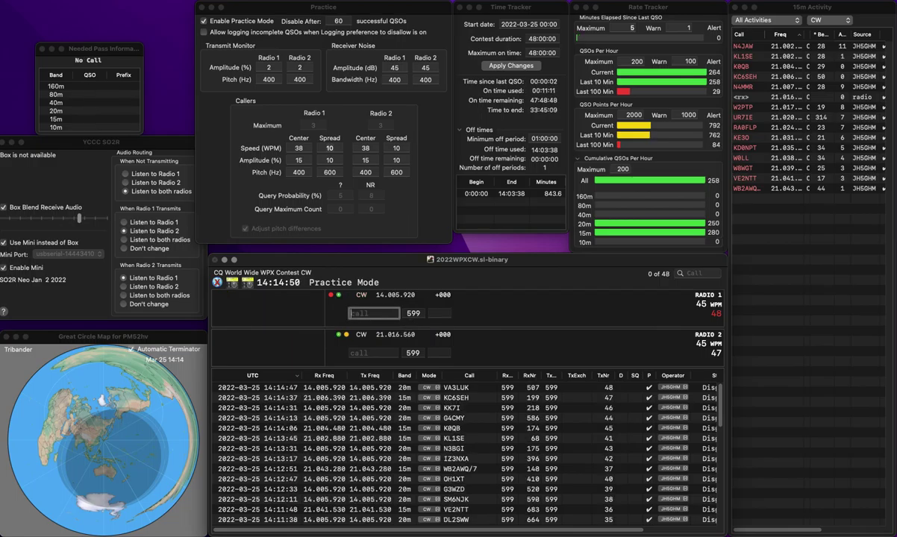
pyautogui.write('WAVQW')
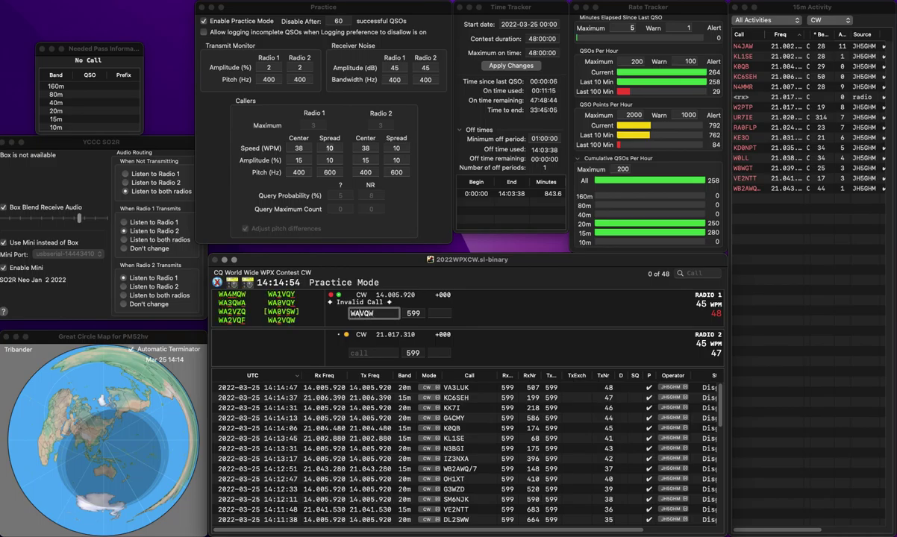
pyautogui.write('2')
pyautogui.press('Return')
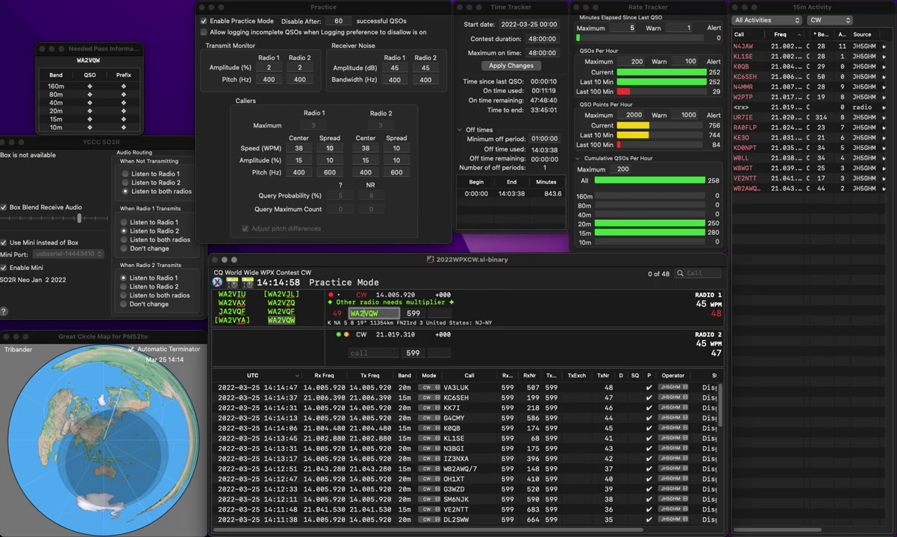
pyautogui.press('Return')
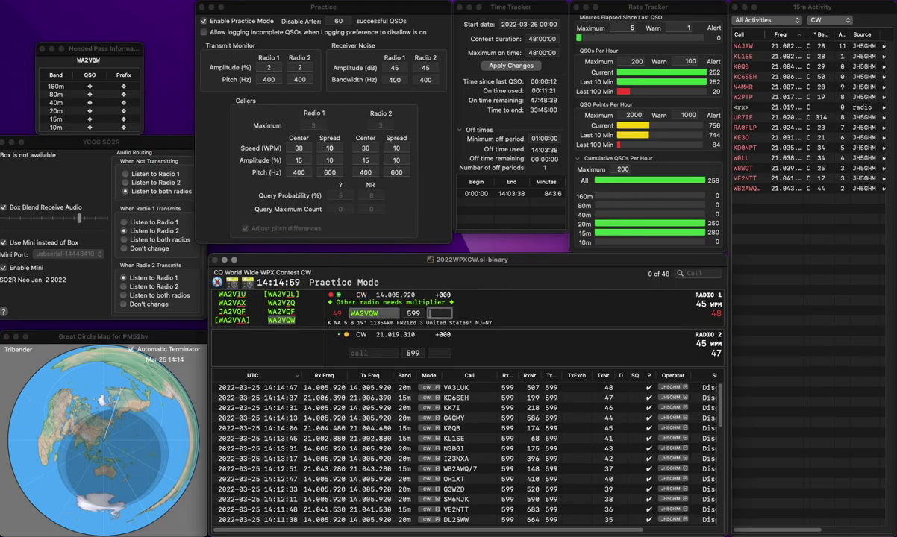
pyautogui.write('973')
pyautogui.press('Return')
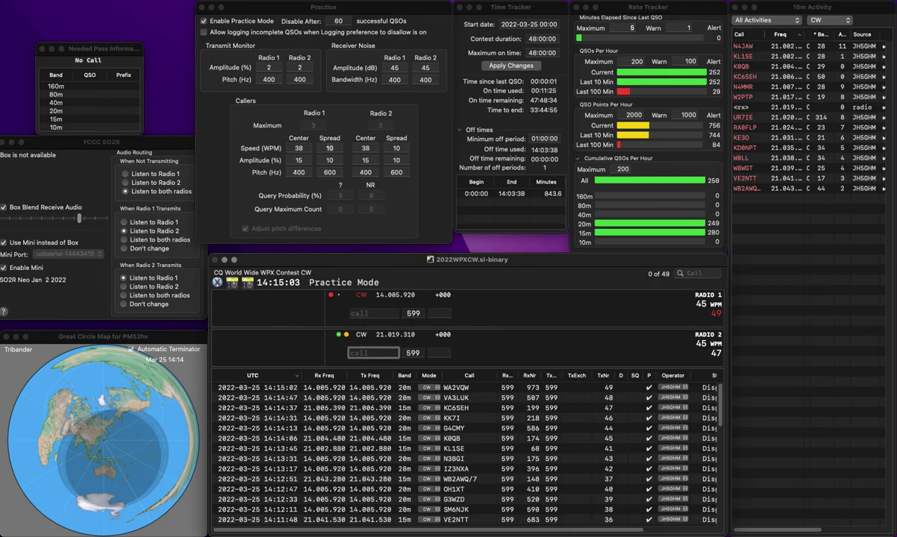
pyautogui.press('\\')
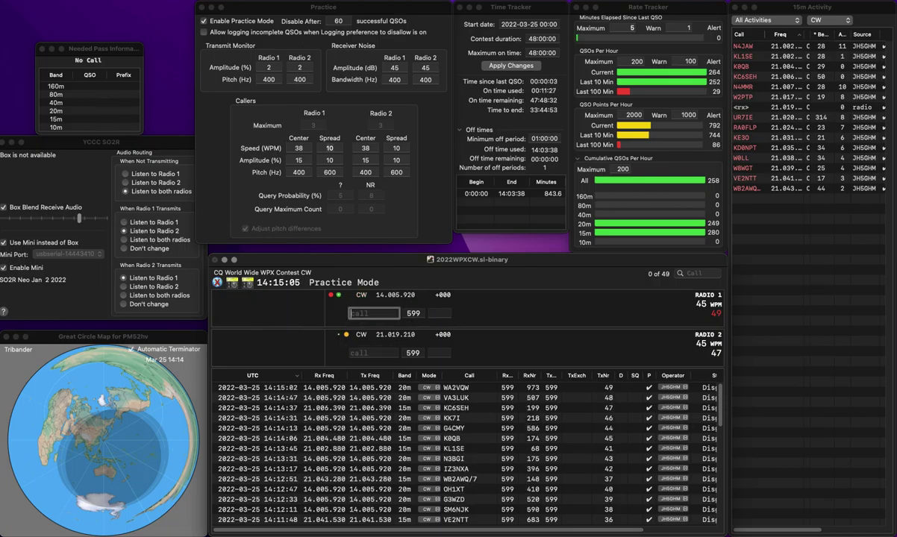
pyautogui.write('DLV')
pyautogui.press('Return')
pyautogui.press('\\')
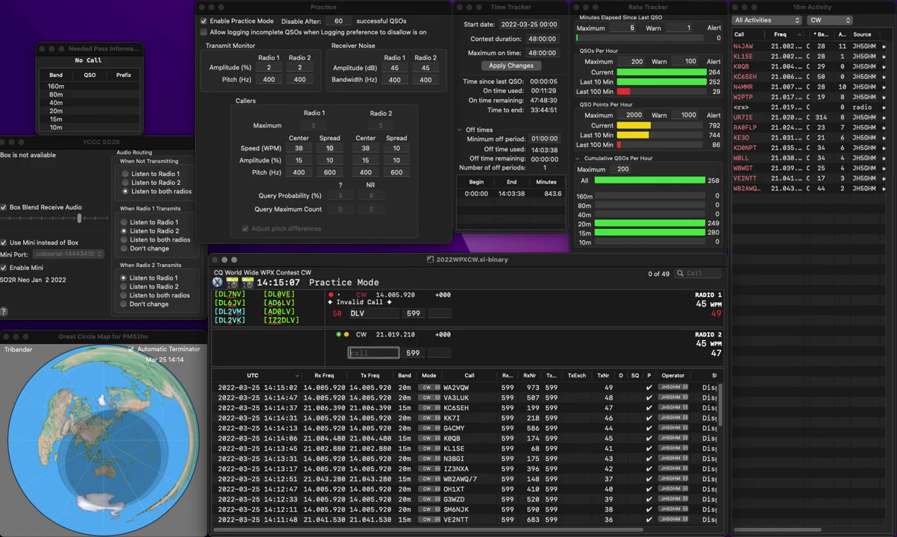
pyautogui.write('9mm')
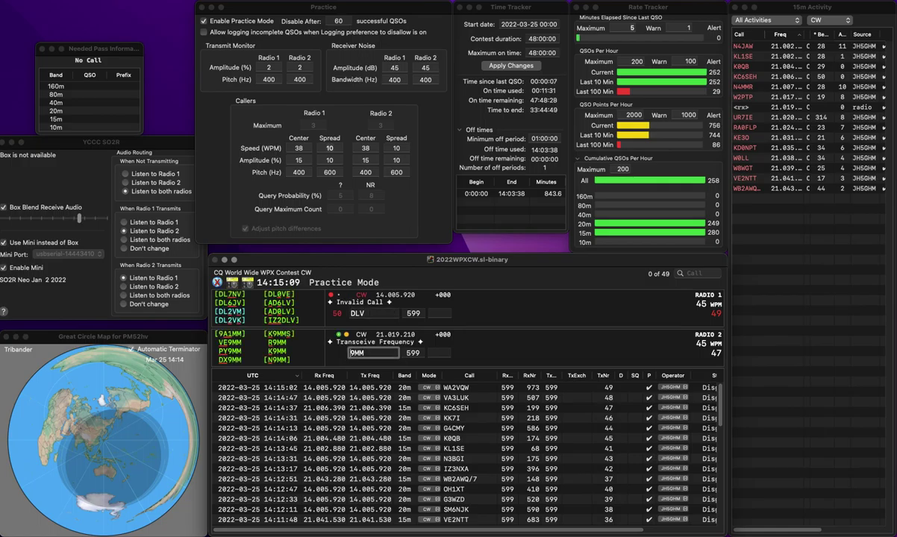
pyautogui.press('Escape')
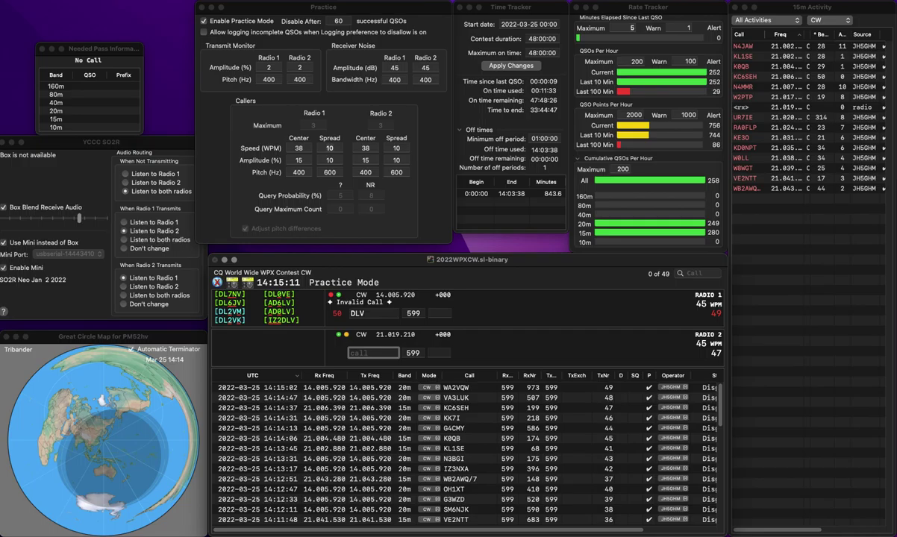
pyautogui.press('\\')
pyautogui.write('I')
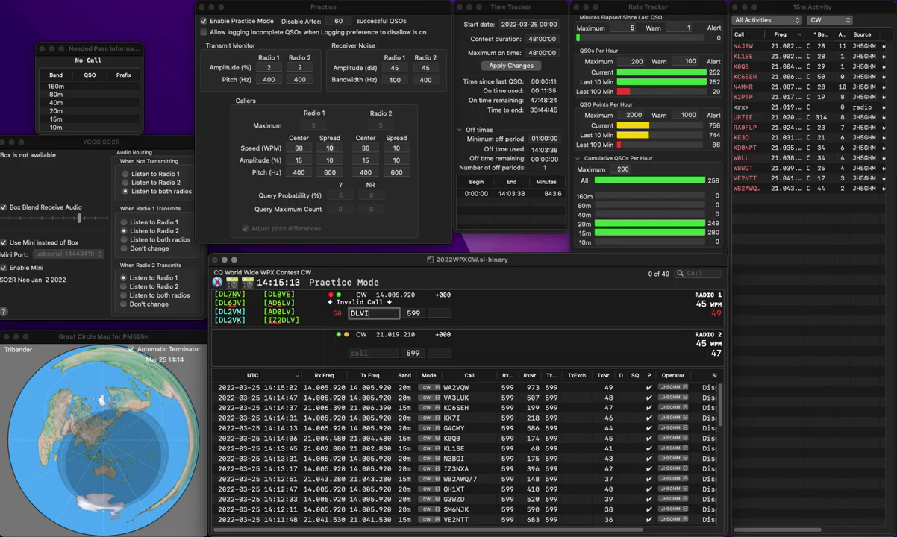
pyautogui.write('Z2')
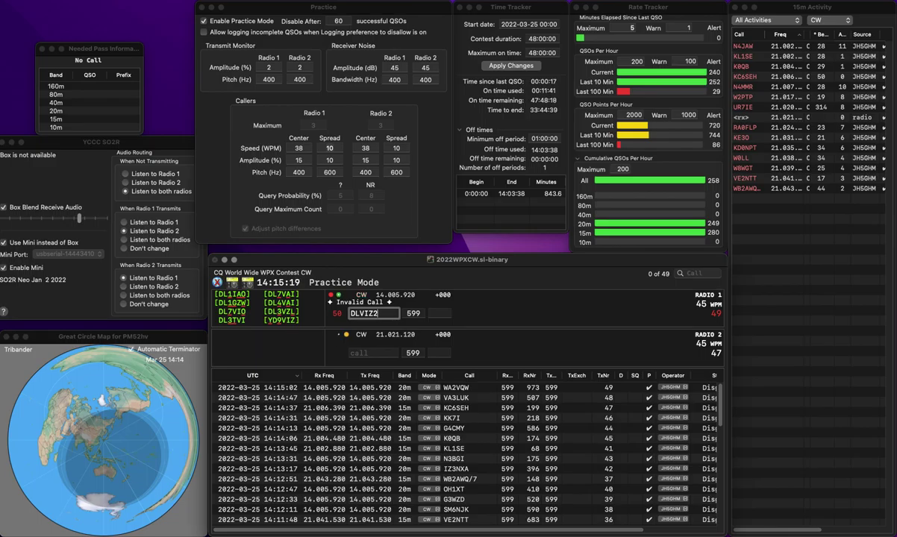
pyautogui.press('Delete')
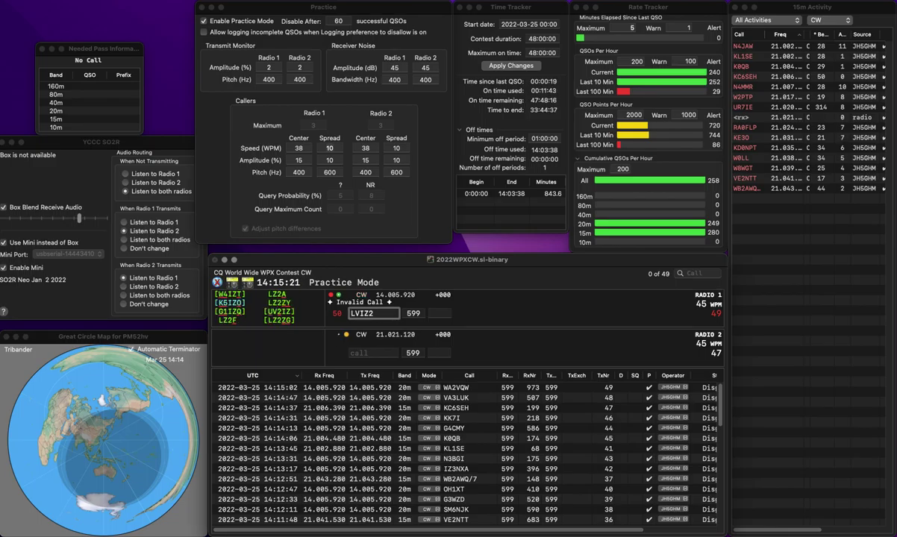
pyautogui.write('P')
pyautogui.press('Escape')
pyautogui.write('KU6D')
pyautogui.write('UV')
pyautogui.press('Left')
pyautogui.press('Left')
pyautogui.press('Left')
pyautogui.press('Left')
pyautogui.press('Left')
pyautogui.press('BackSpace')
pyautogui.write('L')
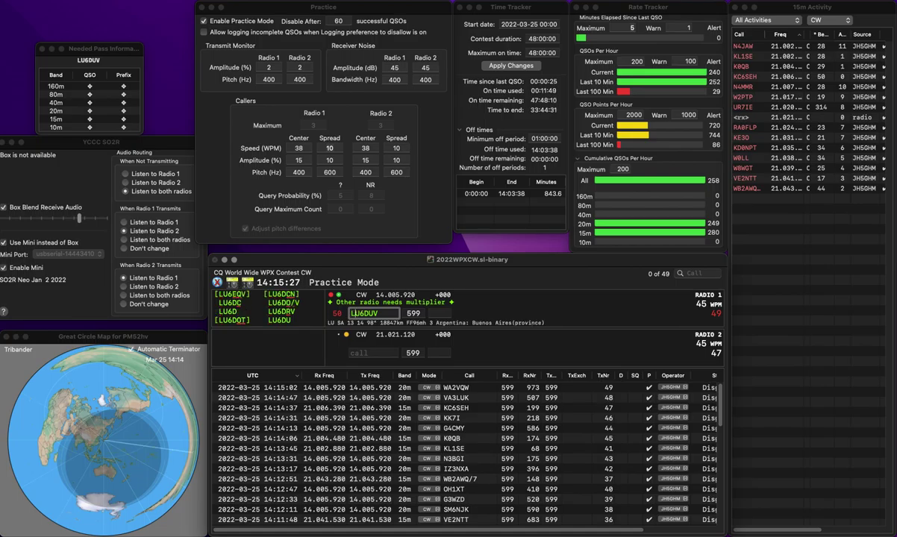
pyautogui.press('Delete')
pyautogui.write('R')
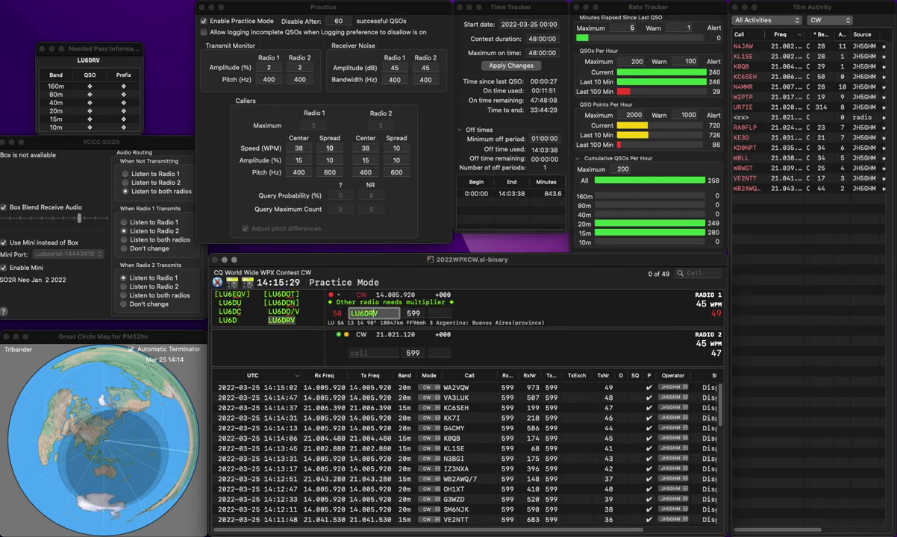
pyautogui.press('Tab')
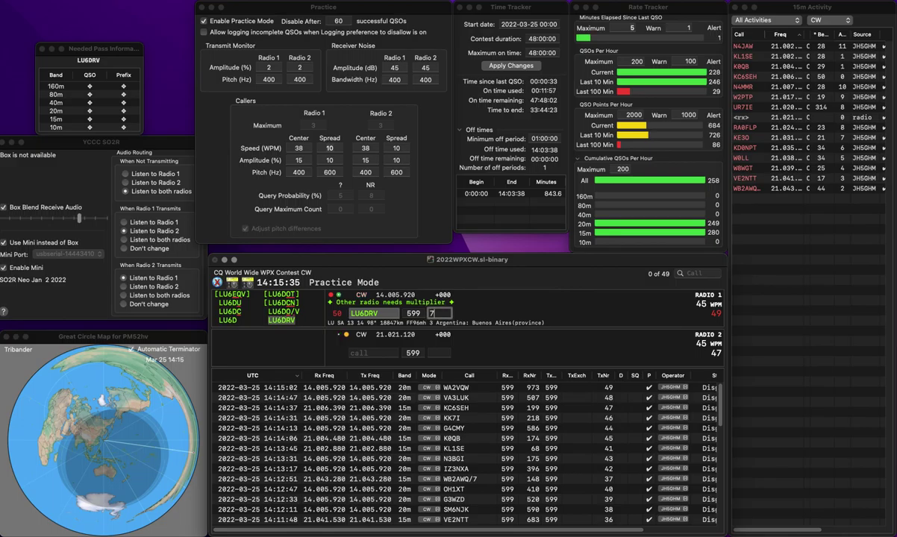
pyautogui.press('Return')
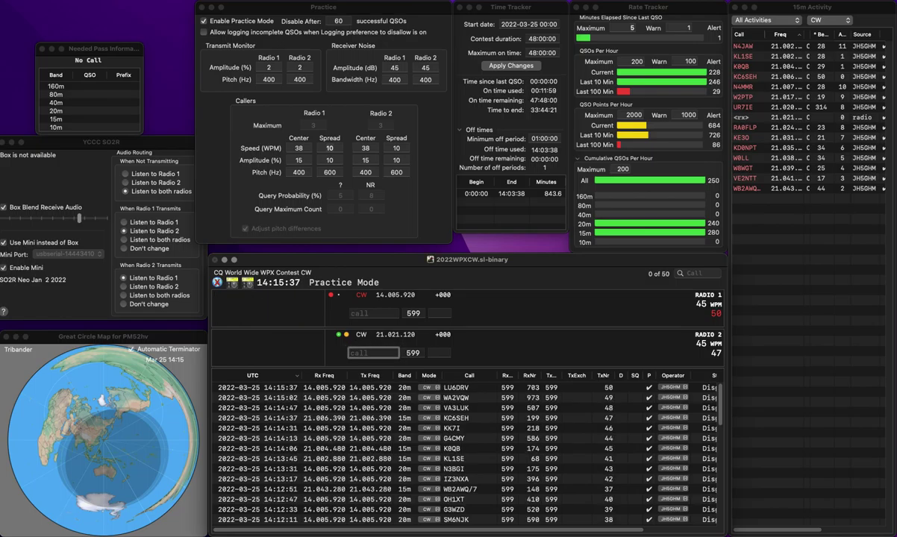
pyautogui.press('`')
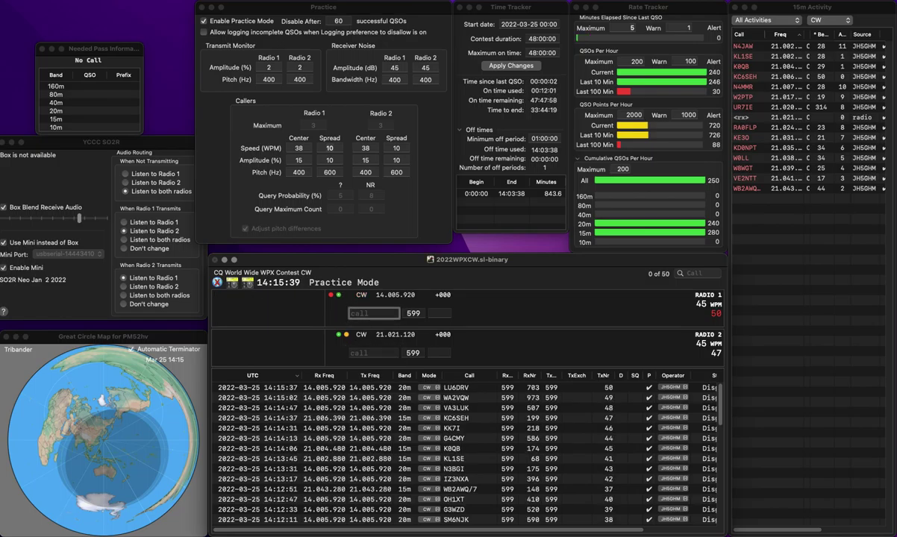
pyautogui.write('WB8SBI')
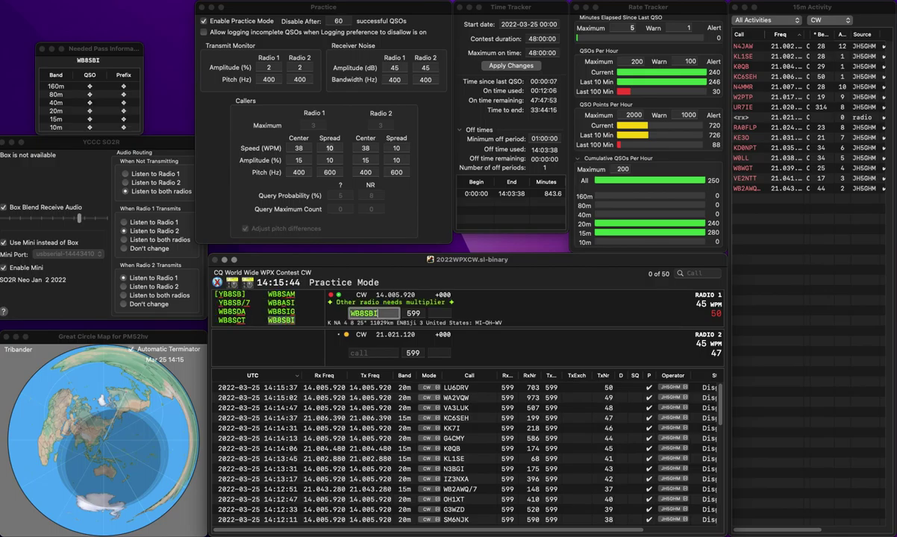
pyautogui.press('Return')
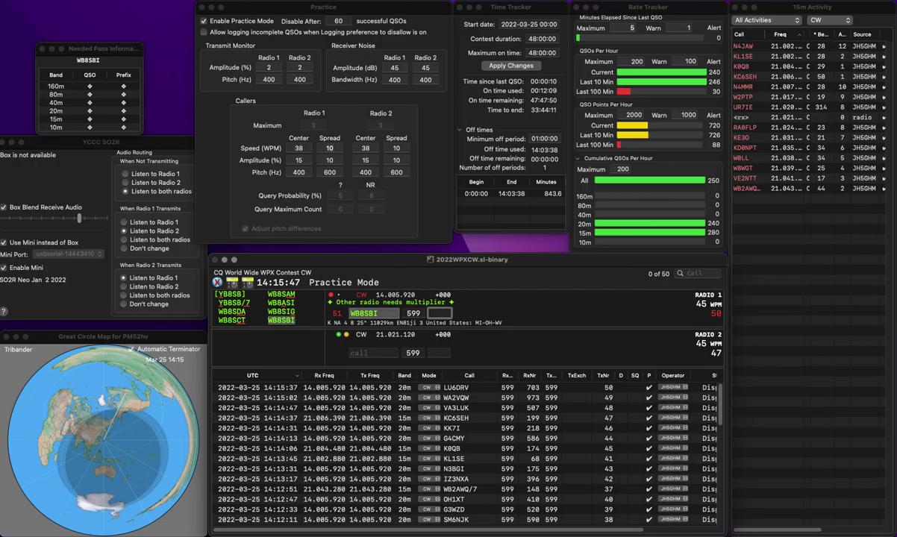
pyautogui.write('964')
pyautogui.press('Return')
# Answer the Radio 1 caller with the partial call WZUO, and clear the partial call JV entered on Radio 2.
pyautogui.write('JV')
pyautogui.press('Up')
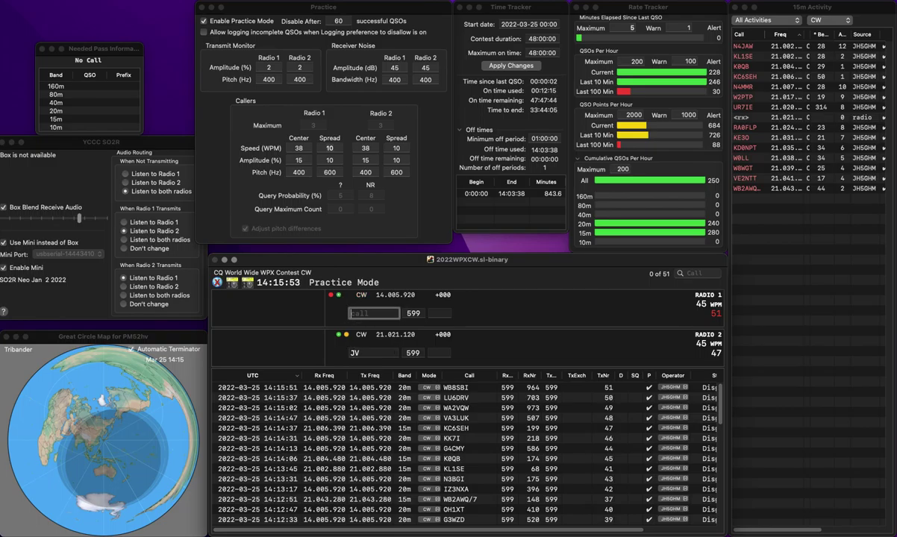
pyautogui.write('W7ZUO')
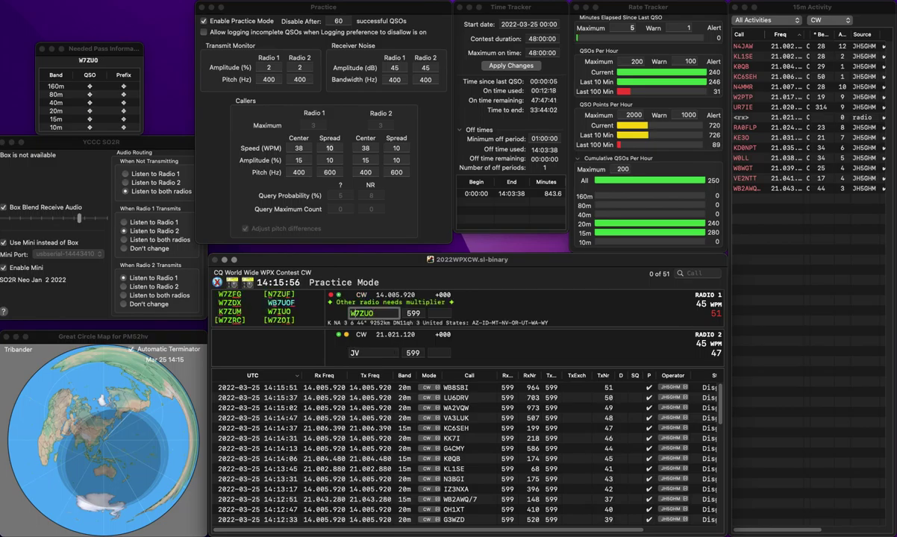
pyautogui.press('Delete')
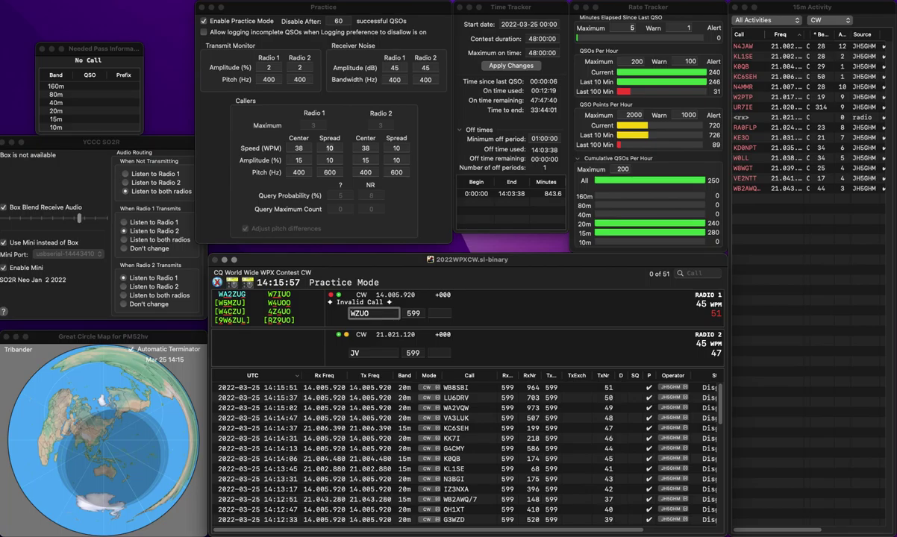
pyautogui.press('Return')
pyautogui.press('BackSpace')
pyautogui.press('BackSpace')
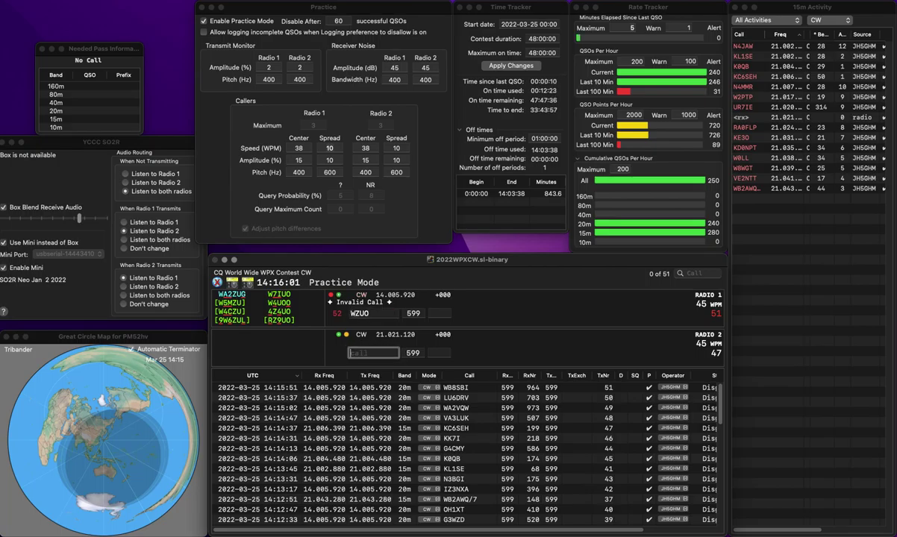
pyautogui.press('Tab')
pyautogui.write('B7')
pyautogui.press('Delete')
pyautogui.press('Right')
pyautogui.press('Right')
pyautogui.write('F')
pyautogui.press('Return')
pyautogui.press('Tab')
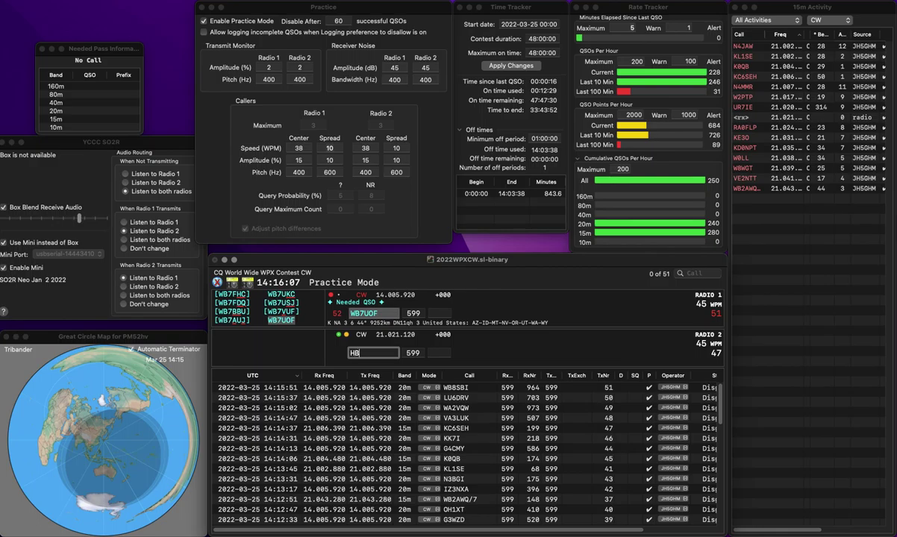
pyautogui.write('HB9BPV')
pyautogui.press('Return')
pyautogui.press('`')
pyautogui.press('Tab')
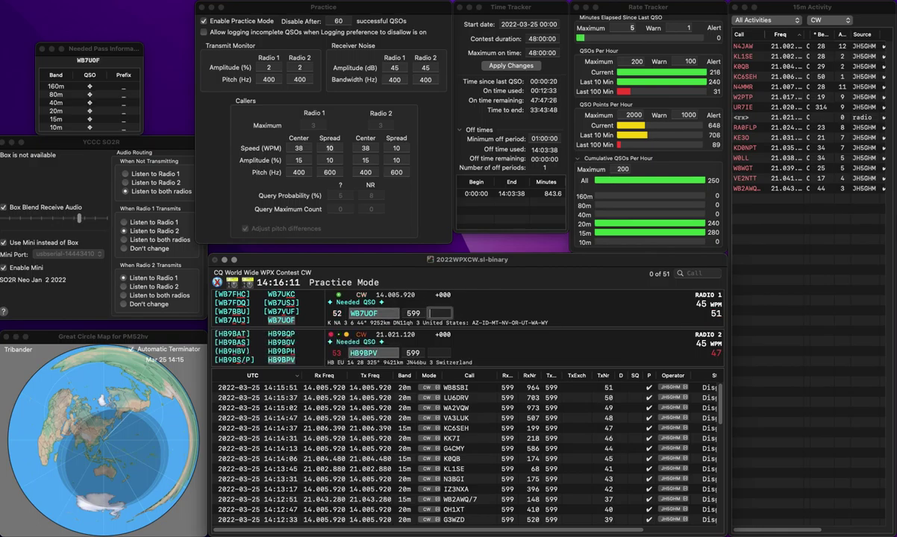
pyautogui.write('5')
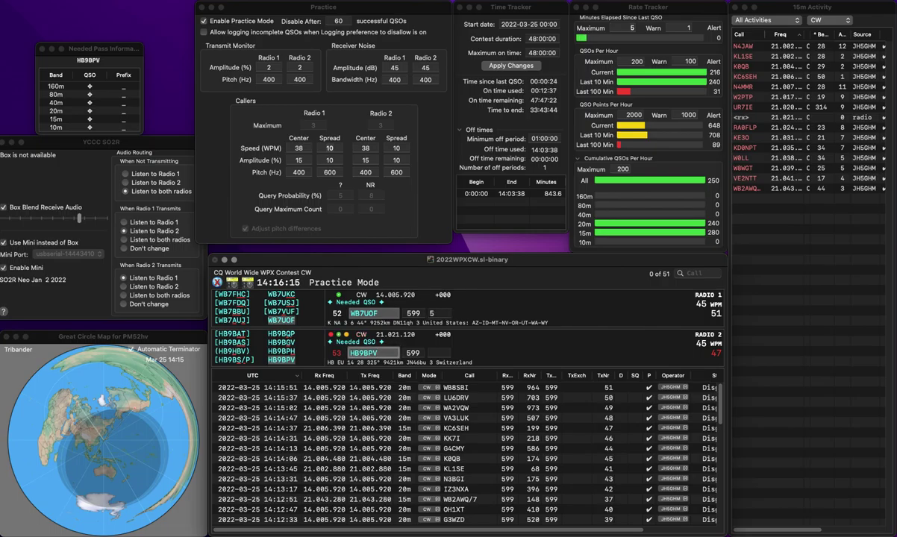
# Log HB9BPV on Radio 2 with received serial number 895.
pyautogui.press('`')
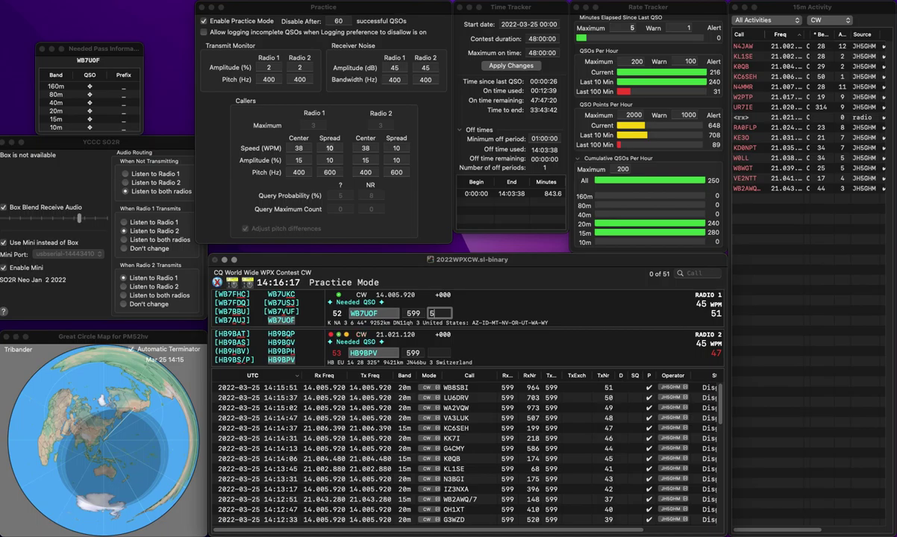
pyautogui.press('`')
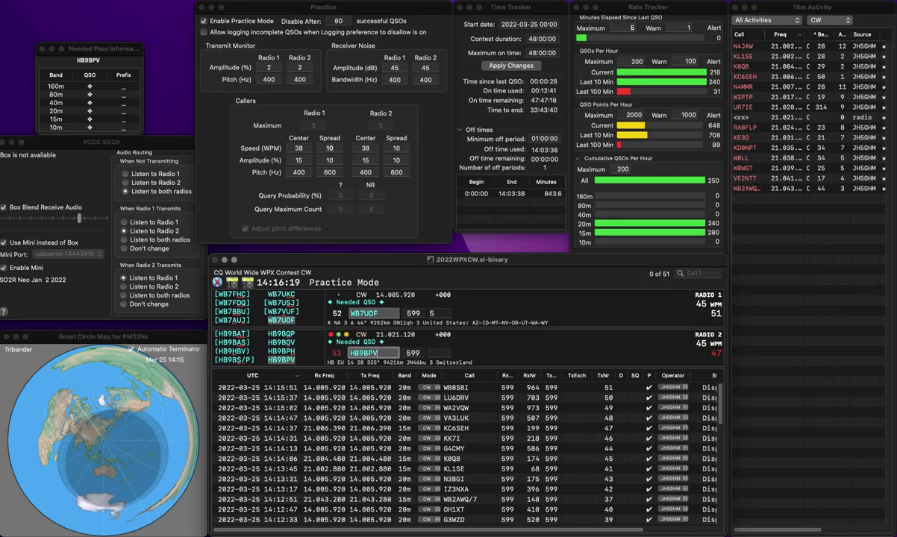
pyautogui.press('Tab')
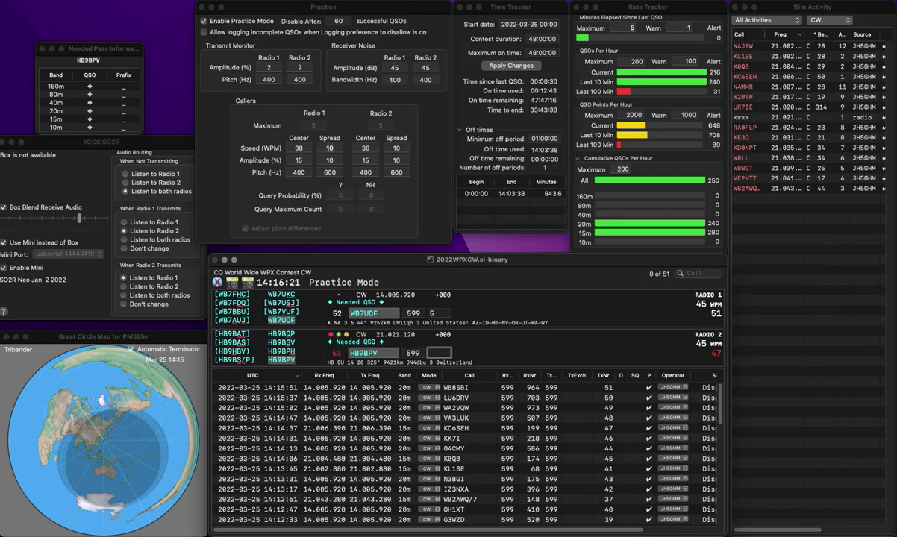
pyautogui.write('895')
pyautogui.press('Return')
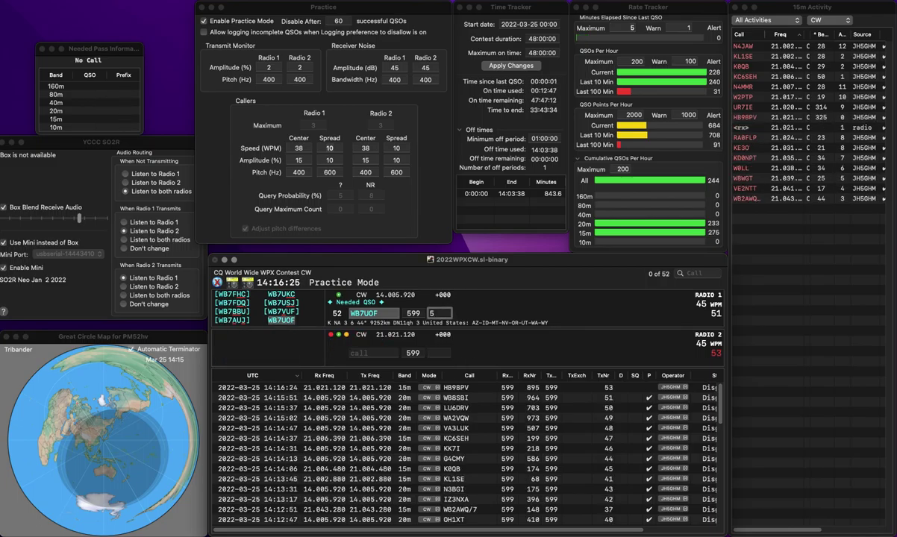
pyautogui.press('Tab')
pyautogui.press('Tab')
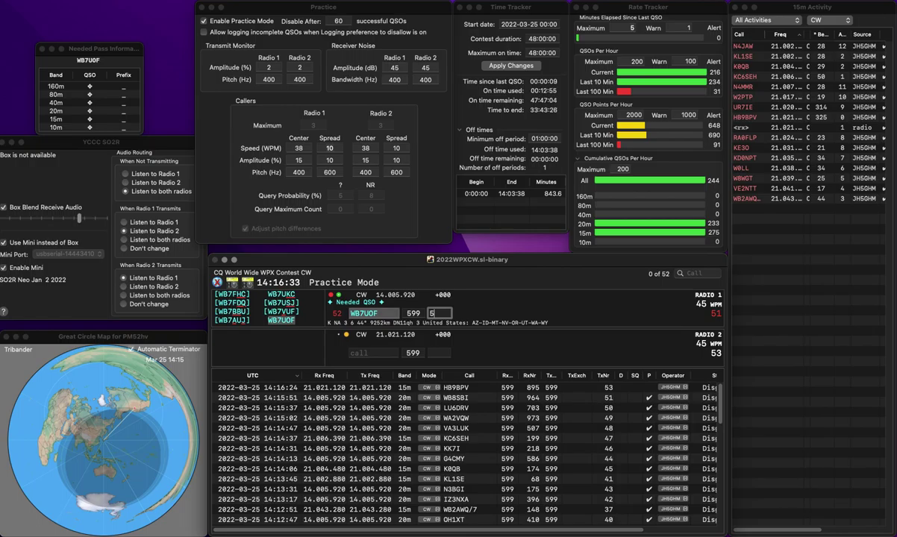
pyautogui.write('6')
pyautogui.press('Return')
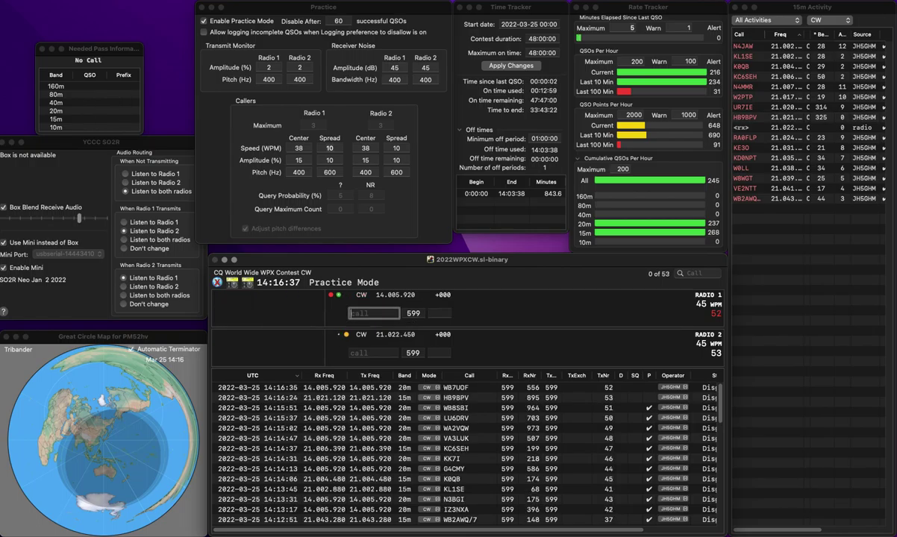
# Work LZ1KZ on Radio 1, sending the exchange, and log the contact with received serial number 638.
pyautogui.write('LZ1')
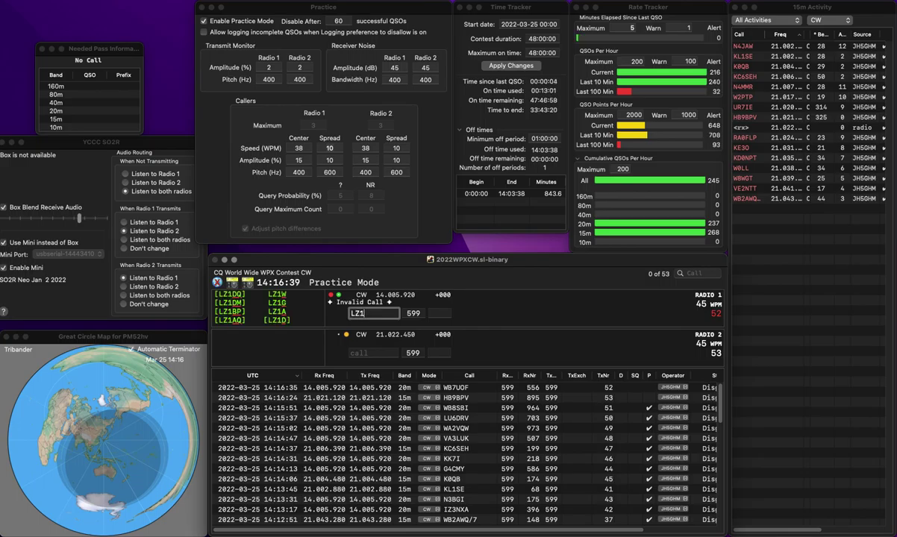
pyautogui.write('KZ')
pyautogui.press('Return')
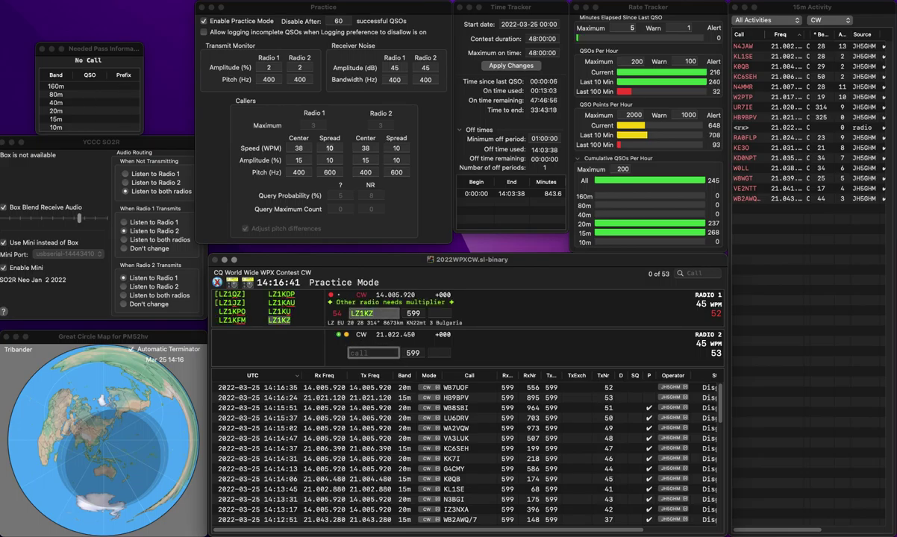
pyautogui.press('`')
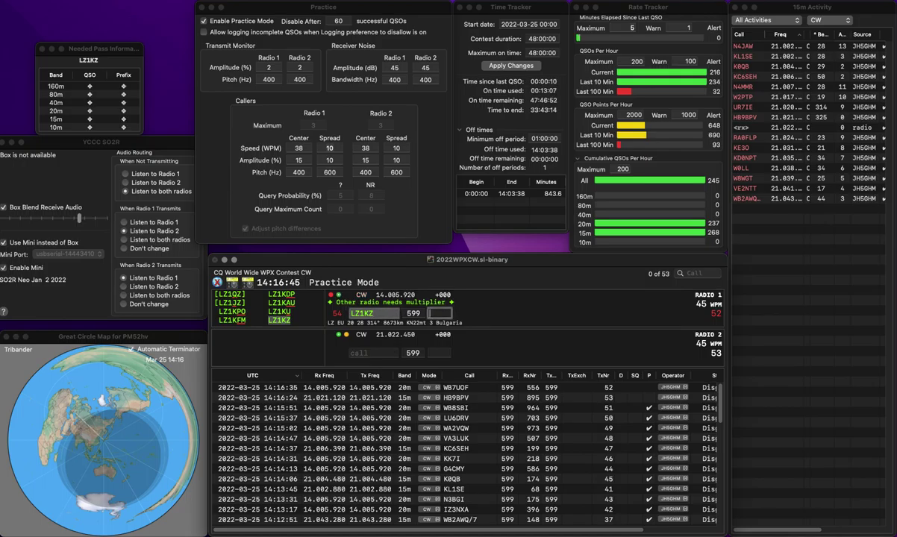
pyautogui.write('638')
pyautogui.press('Return')
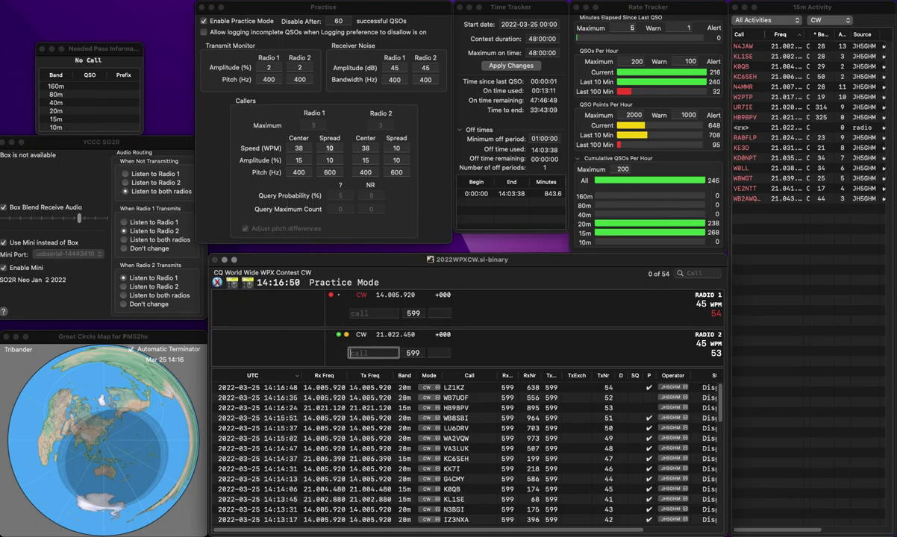
# Enter AA1K on Radio 2 and N8MP on Radio 1, sending each station its exchange.
pyautogui.press('Up')
pyautogui.write('N8')
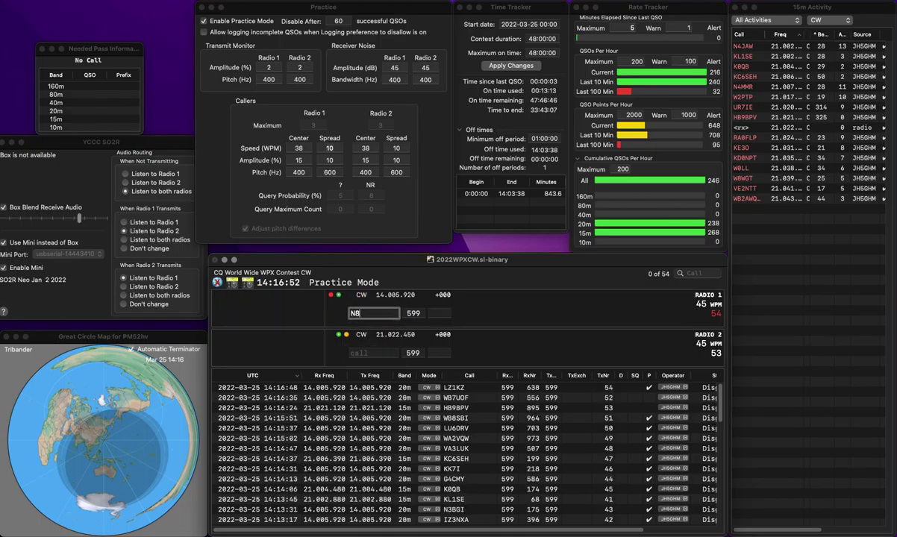
pyautogui.press('Down')
pyautogui.write('AA1K')
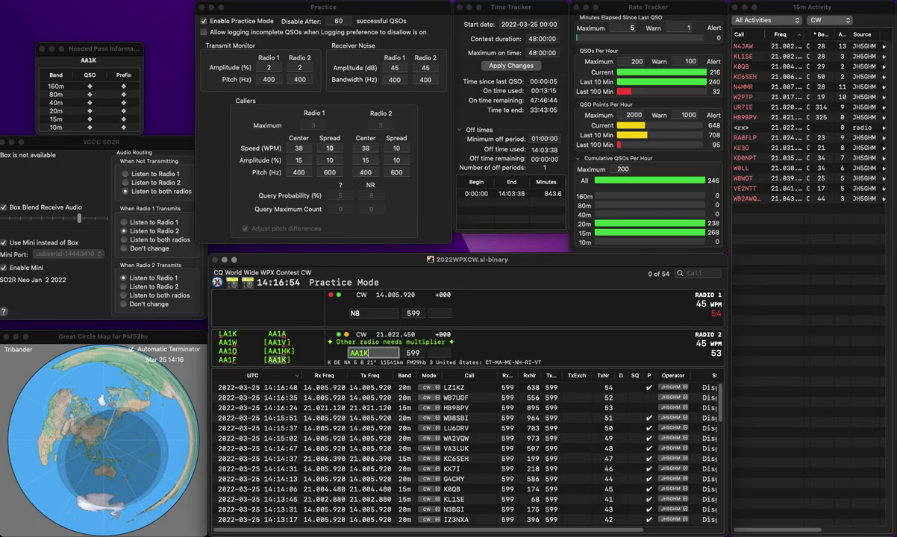
pyautogui.press('Return')
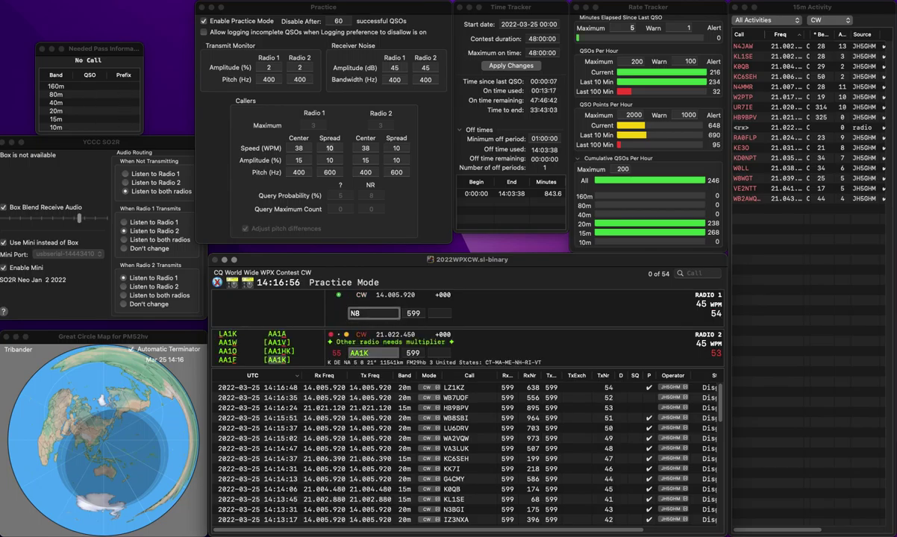
pyautogui.write('MP')
pyautogui.press('Return')
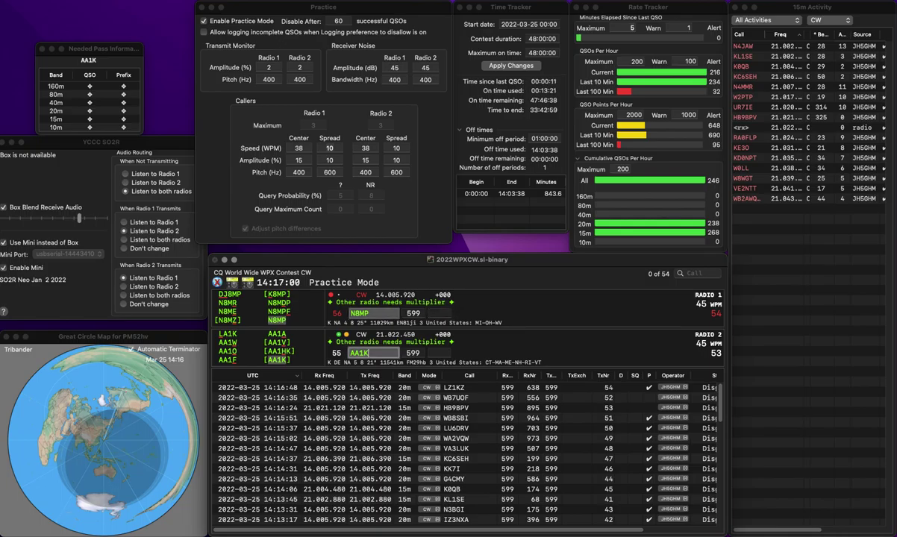
pyautogui.press('space')
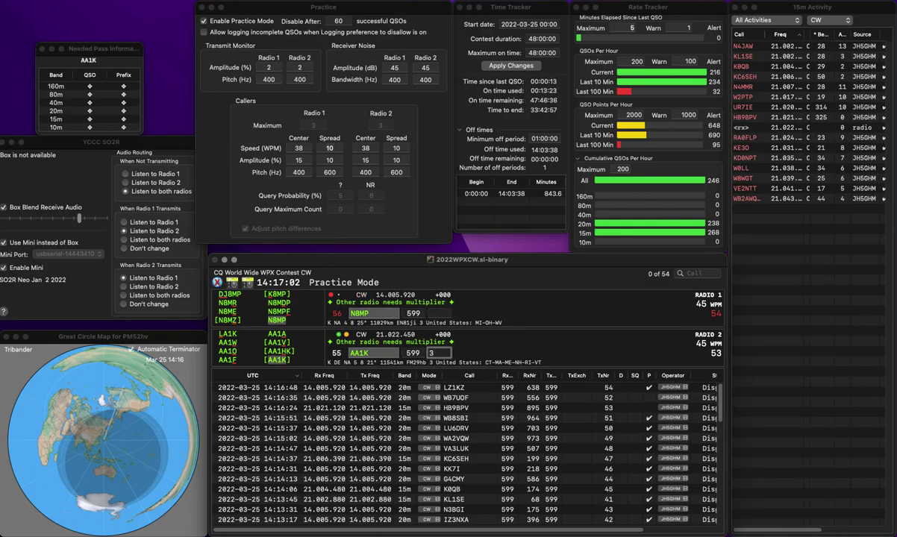
pyautogui.write('388')
pyautogui.press('Return')
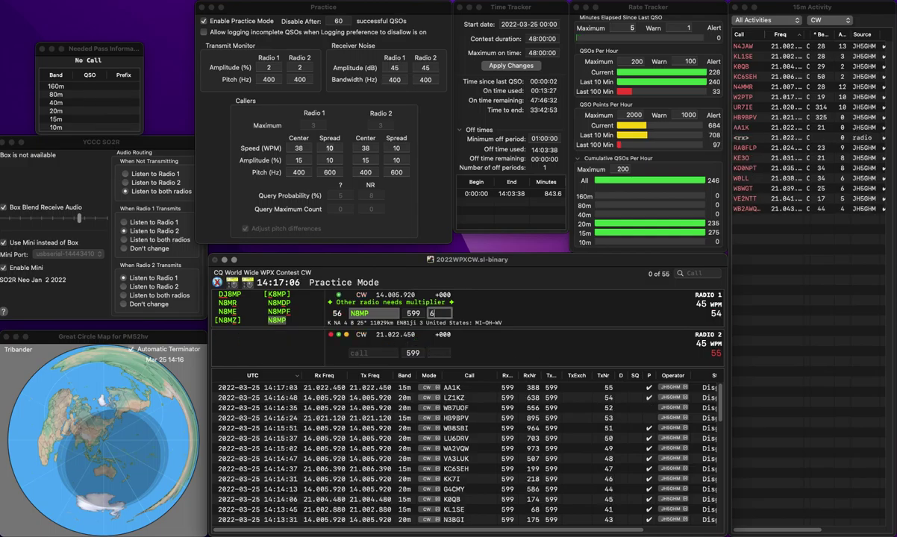
pyautogui.write('63')
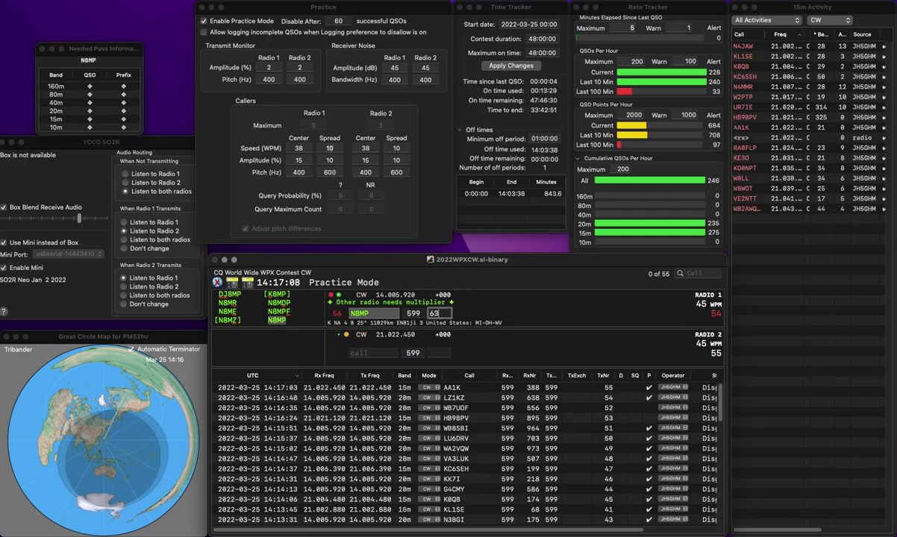
pyautogui.press('Return')
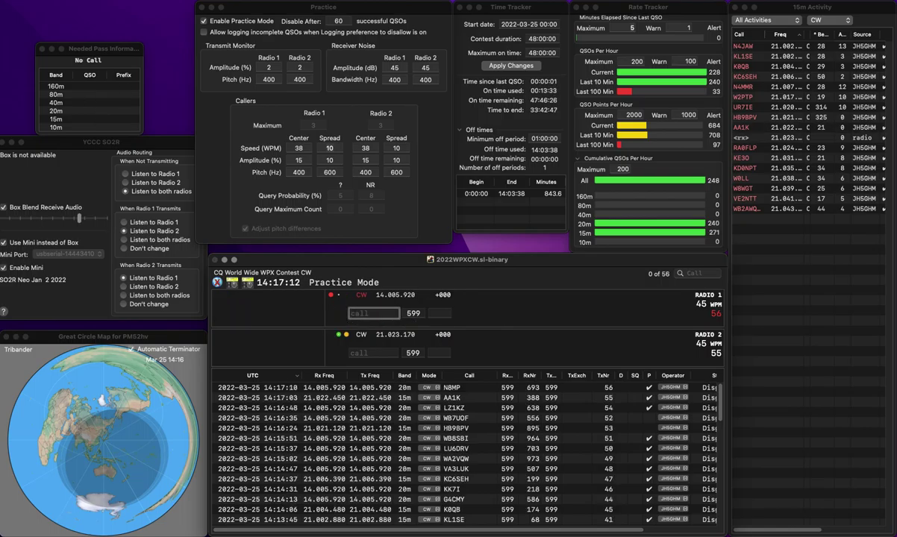
# Work OM6MW on Radio 1, correcting the miscopied call, and log the contact with received serial number 254.
pyautogui.write('PO')
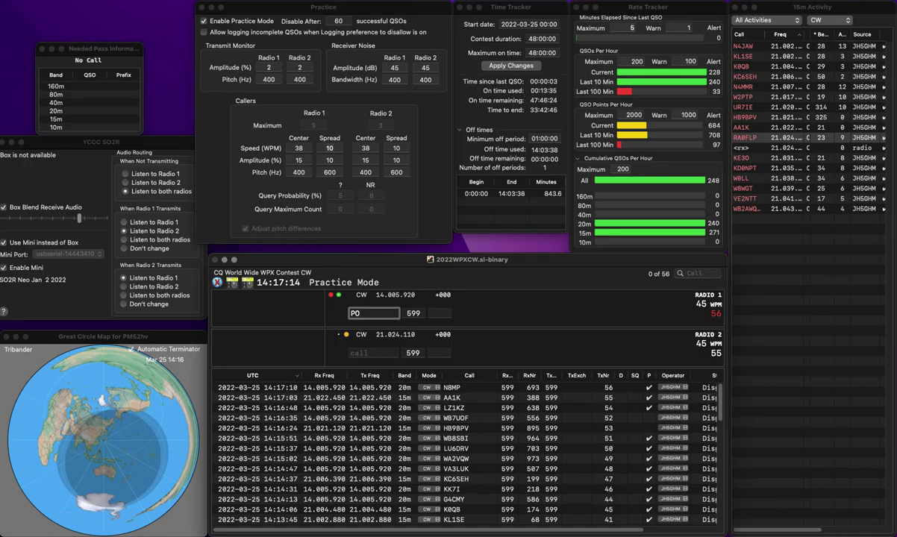
pyautogui.write('MM')
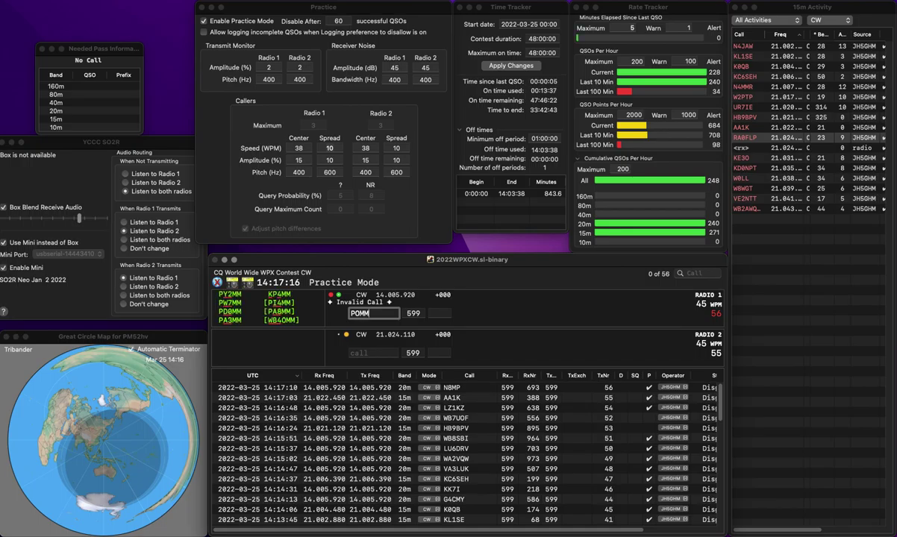
pyautogui.write('W')
pyautogui.press('Home')
pyautogui.press('Delete')
pyautogui.write('6')
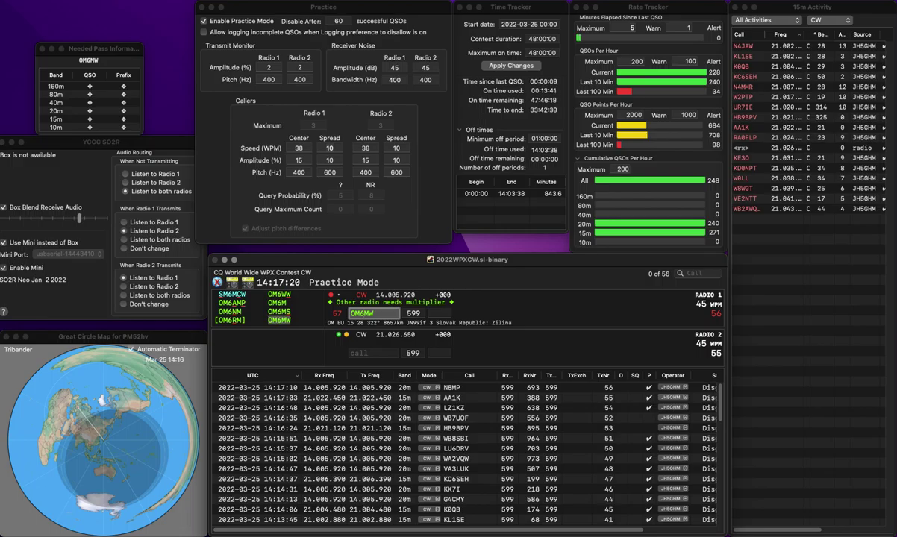
pyautogui.press('Return')
pyautogui.write('254')
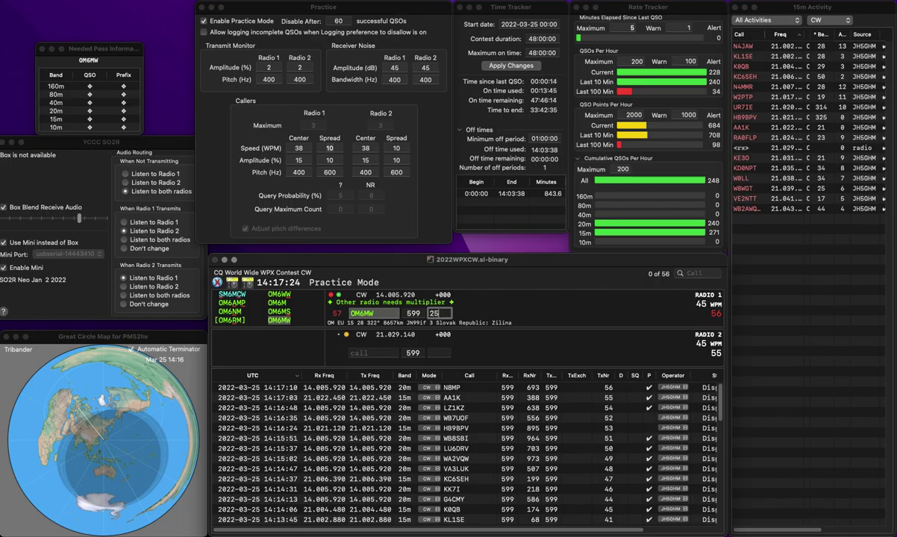
pyautogui.press('Return')
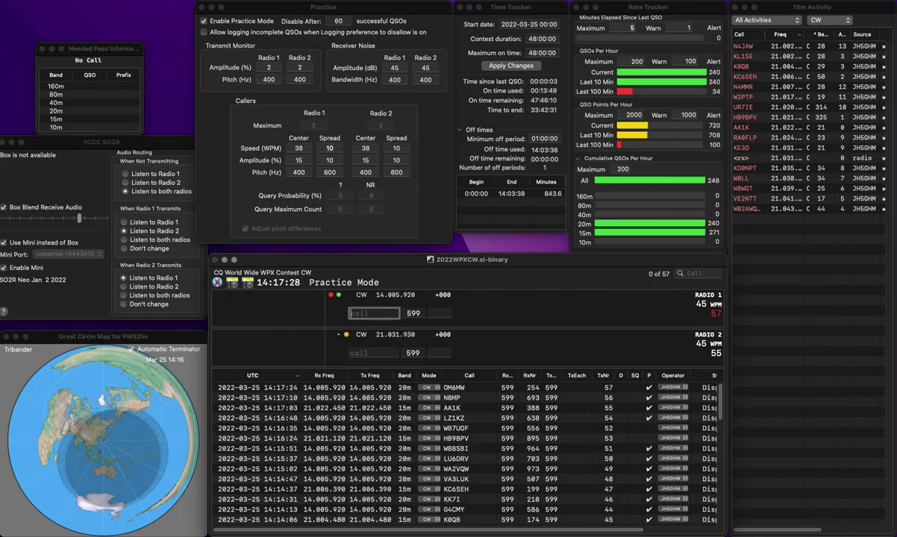
# Enter VL2F on Radio 1 and KH2GM on Radio 2, sending each station its exchange.
pyautogui.write('L2F')
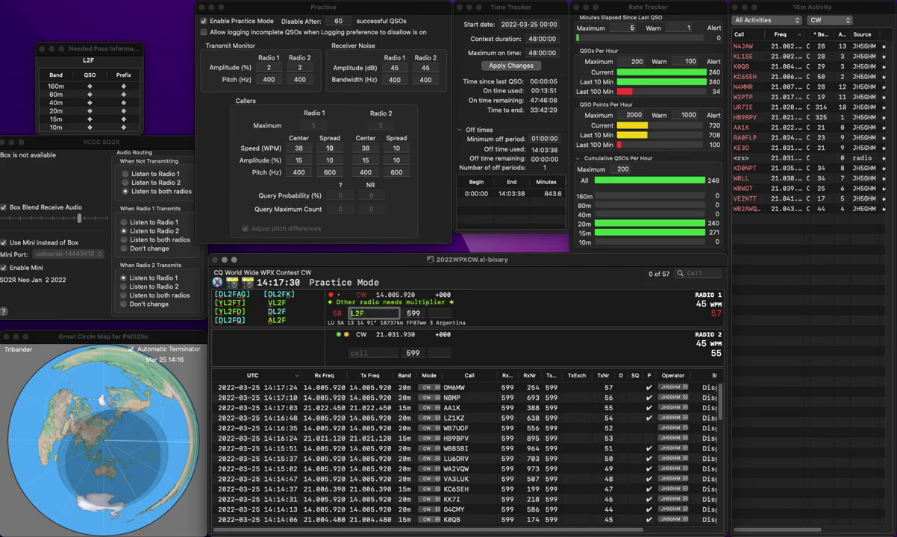
pyautogui.click(373, 353)
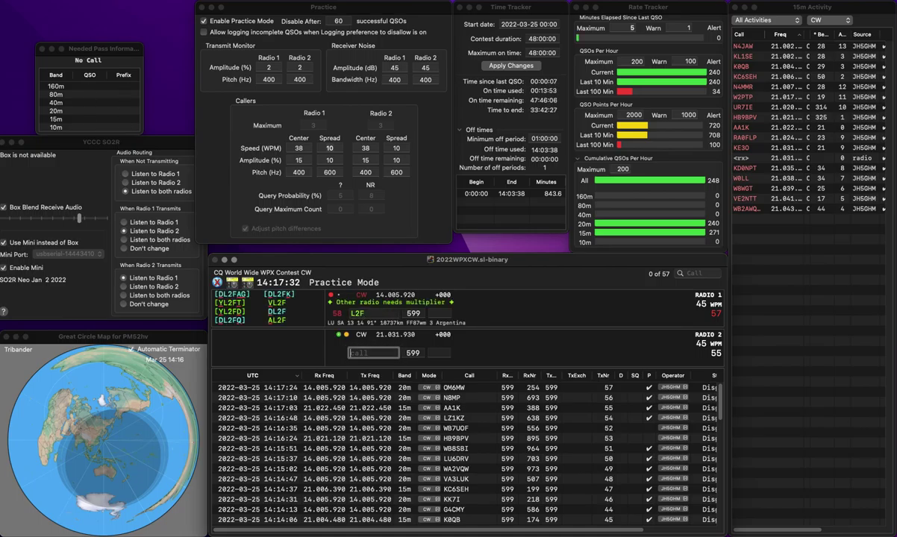
pyautogui.write('KH2GM')
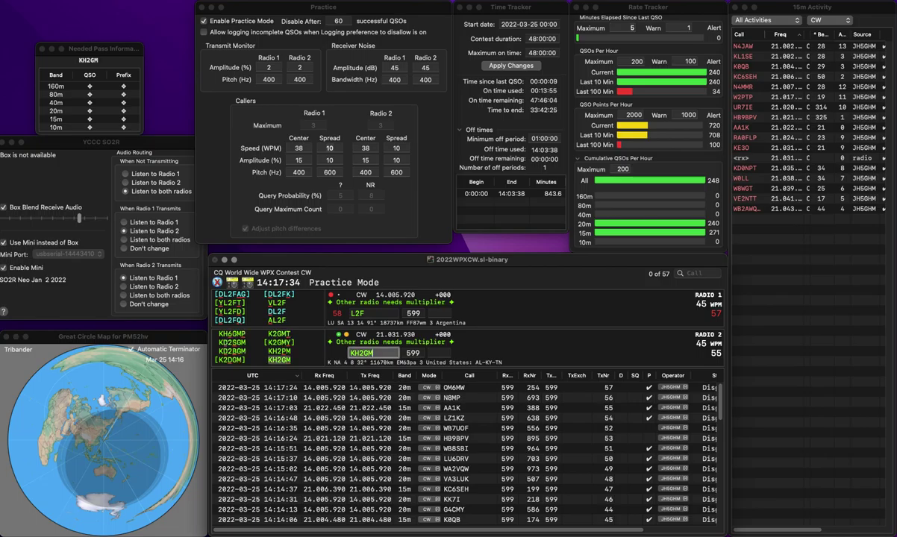
pyautogui.press('Tab')
pyautogui.press('Home')
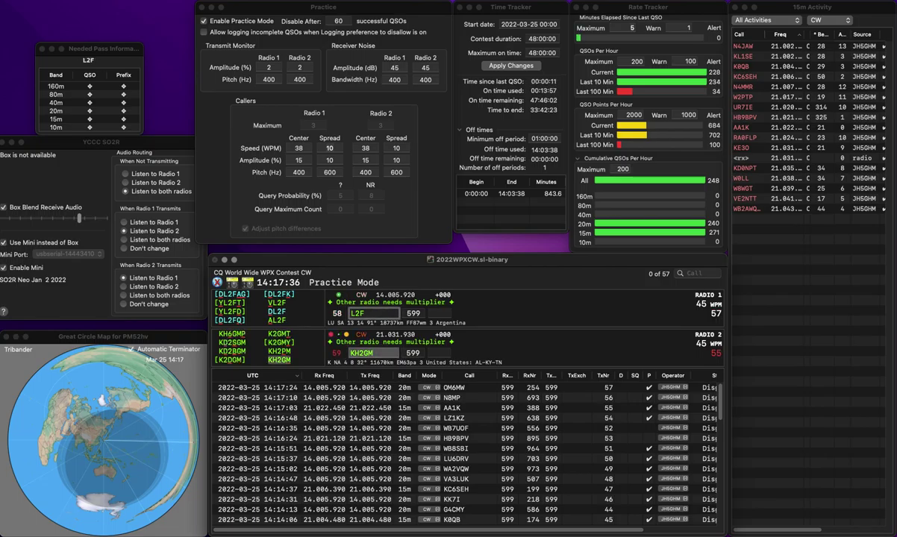
pyautogui.write('V')
pyautogui.press('Return')
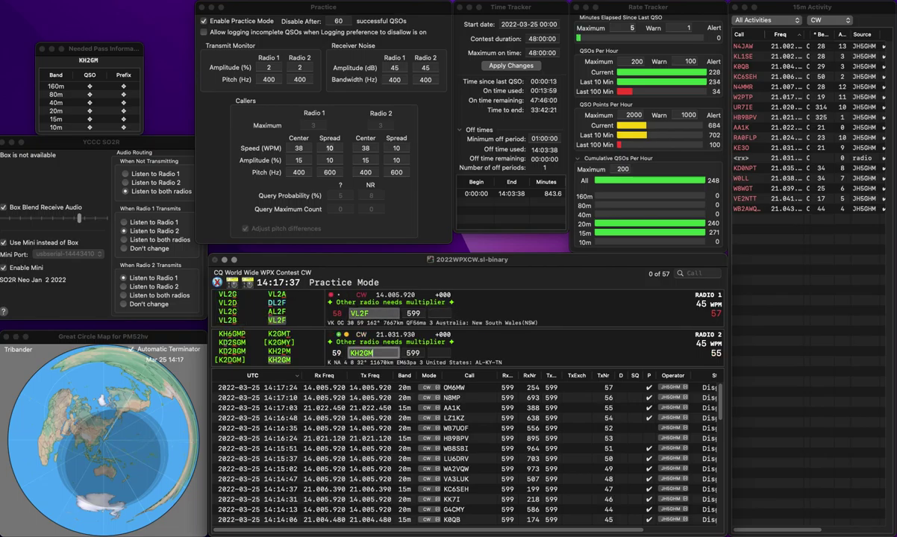
# Log KH2GM on Radio 2 with received serial number 6 and VL2F on Radio 1 with 30.
pyautogui.press('space')
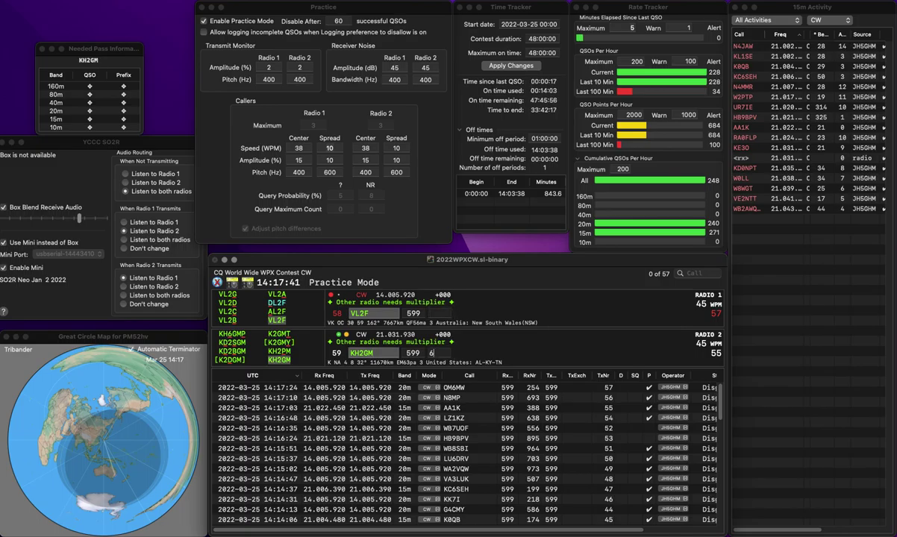
pyautogui.press('Return')
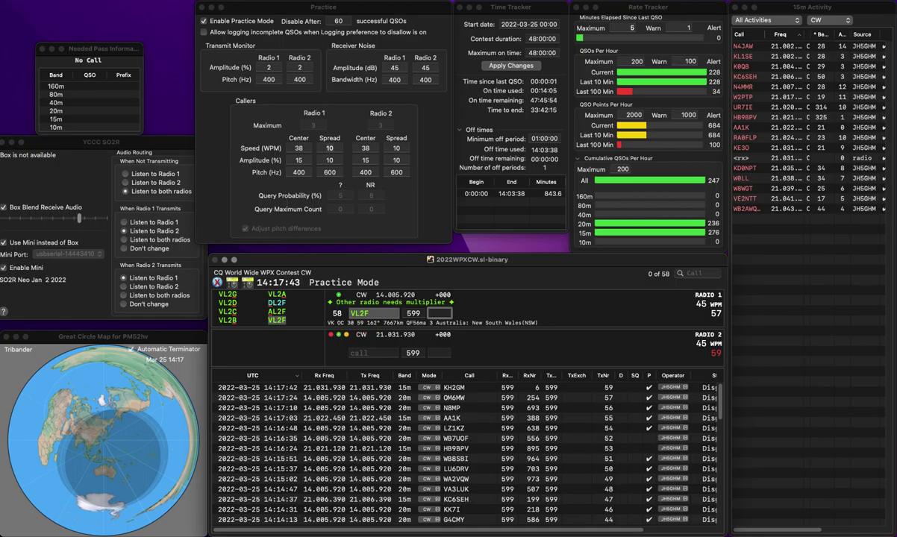
pyautogui.press('Return')
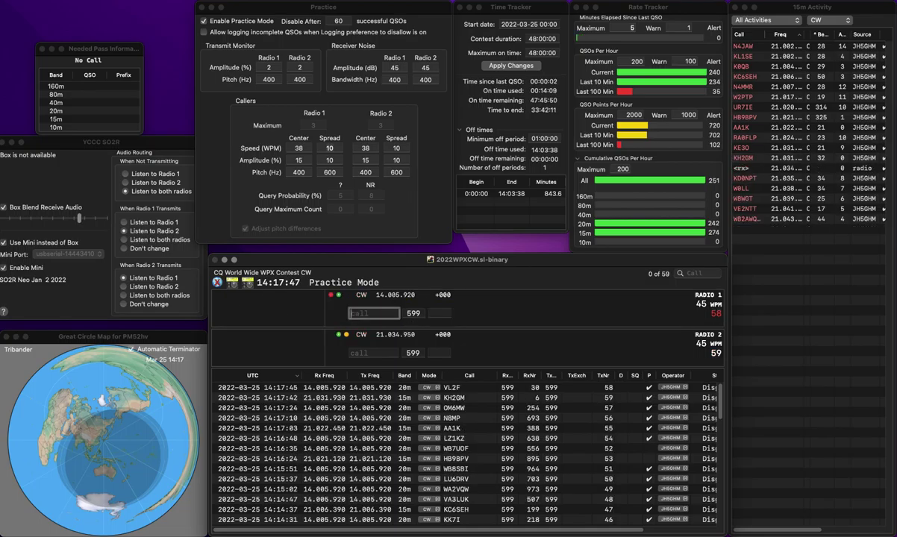
pyautogui.write('JQ1TIV')
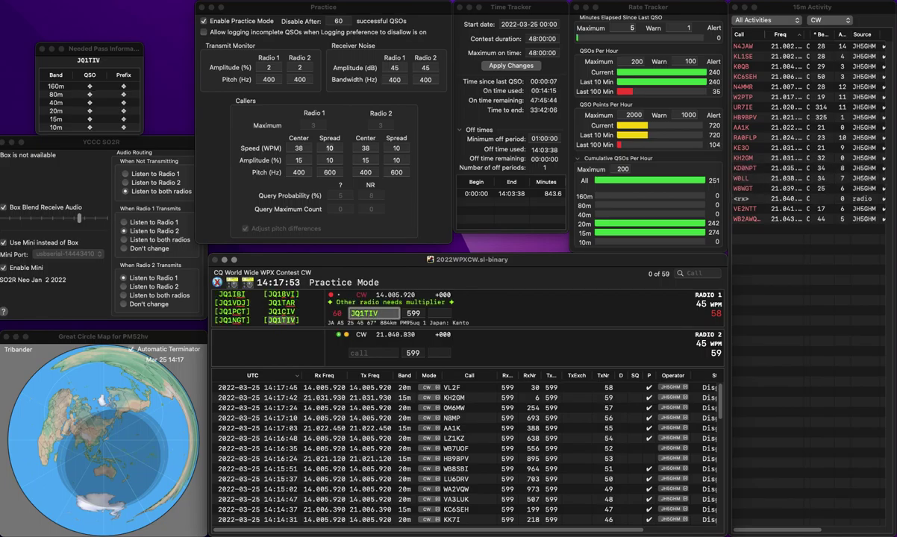
pyautogui.press('space')
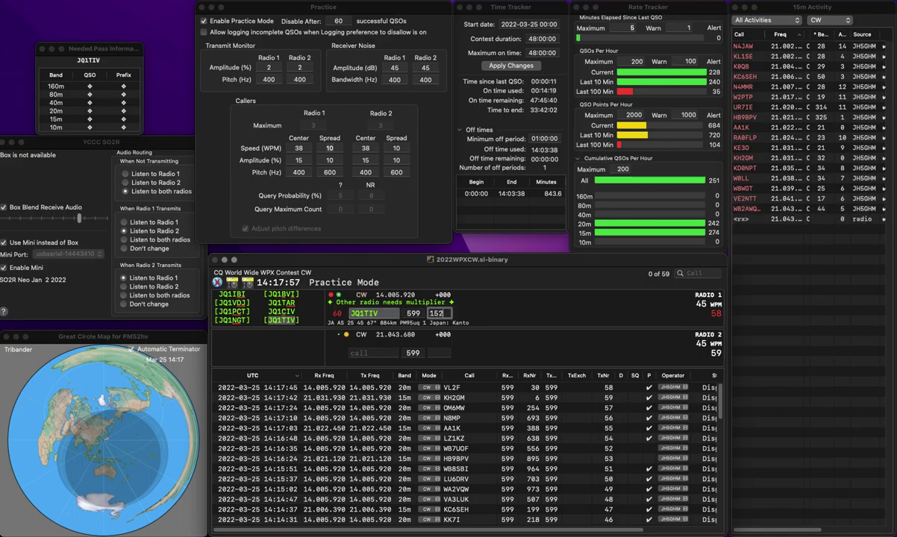
pyautogui.write('152')
pyautogui.press('Return')
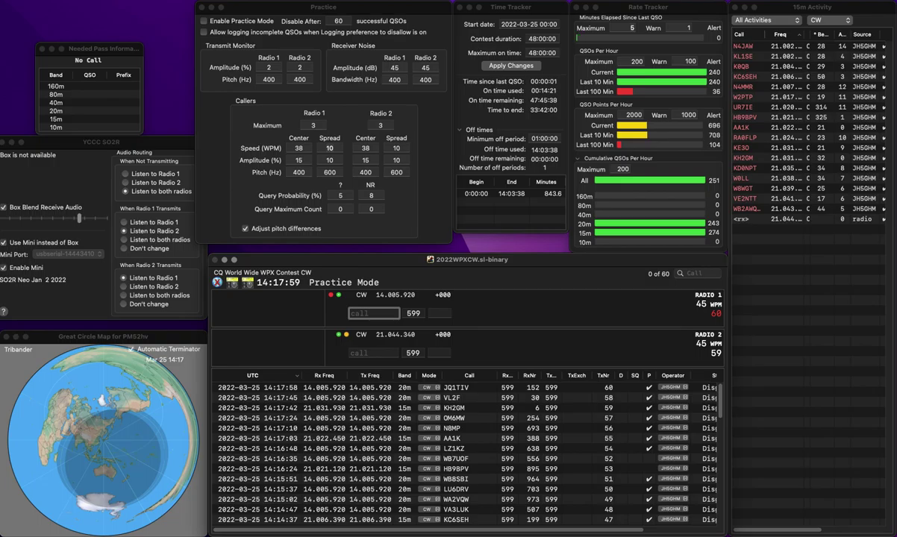